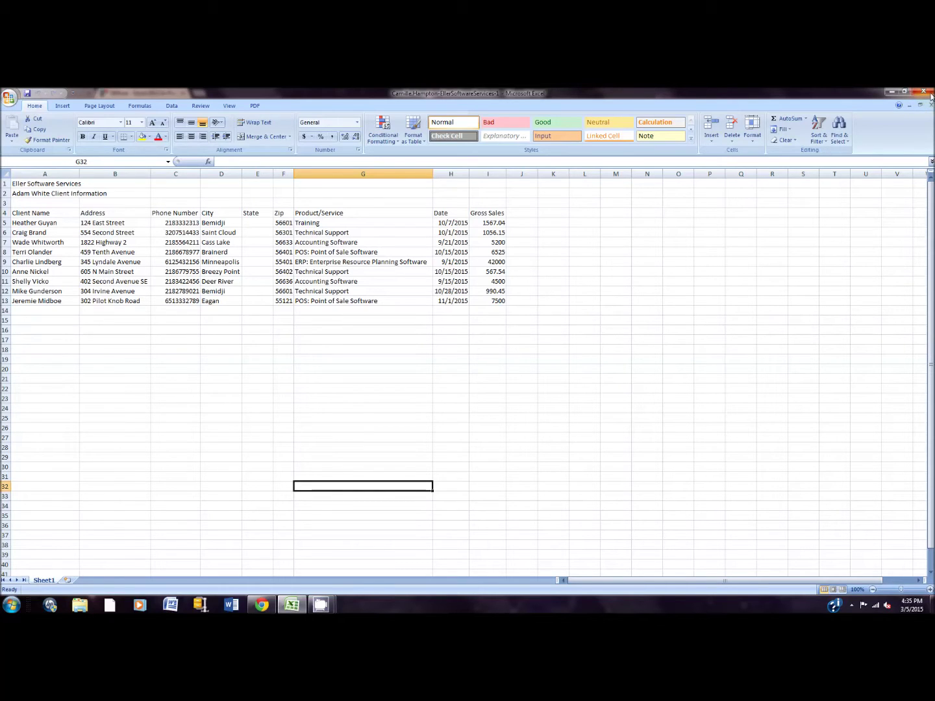
Close the Excel 2007 window, returning to the Ch 1 Guided Project 1-2 SIMnet page.
left_click(924, 91)
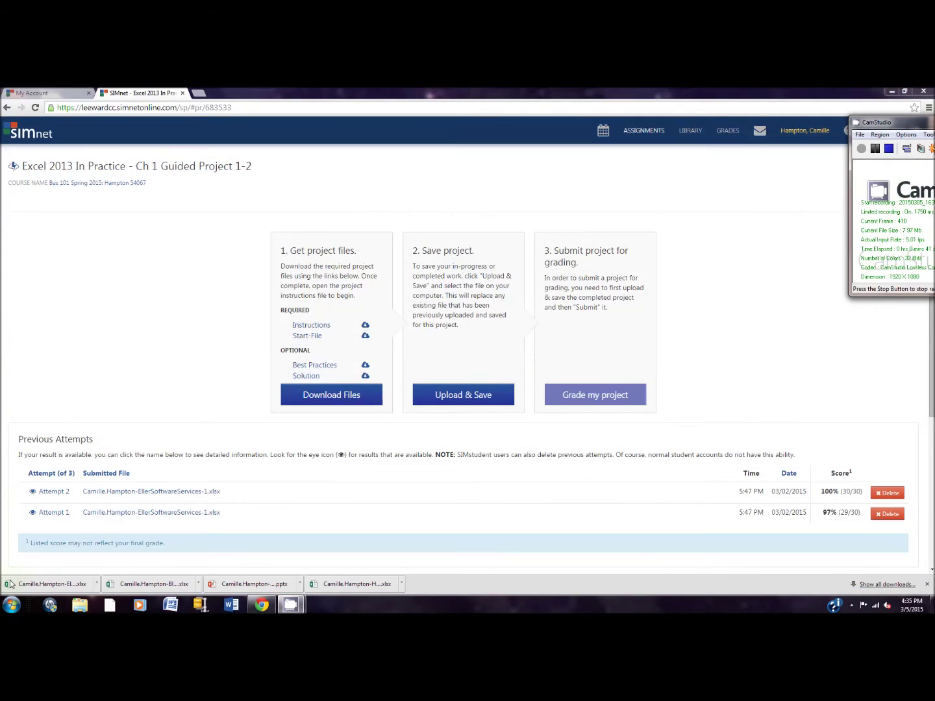
Launch Excel 2013 from the Microsoft Office 2013 folder under All Programs.
left_click(11, 605)
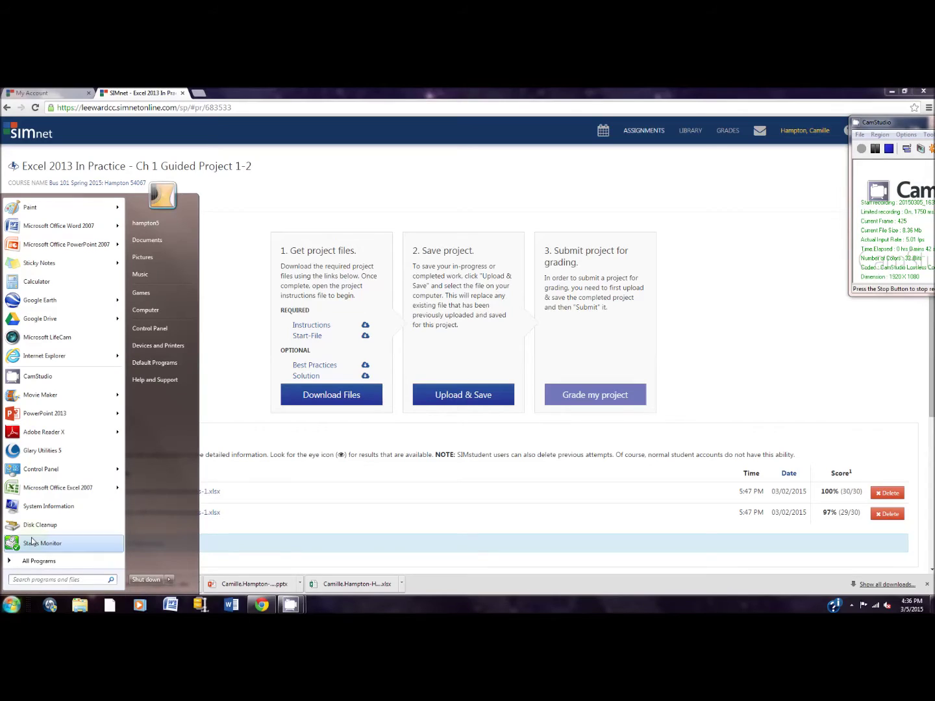
mouse_move(45, 495)
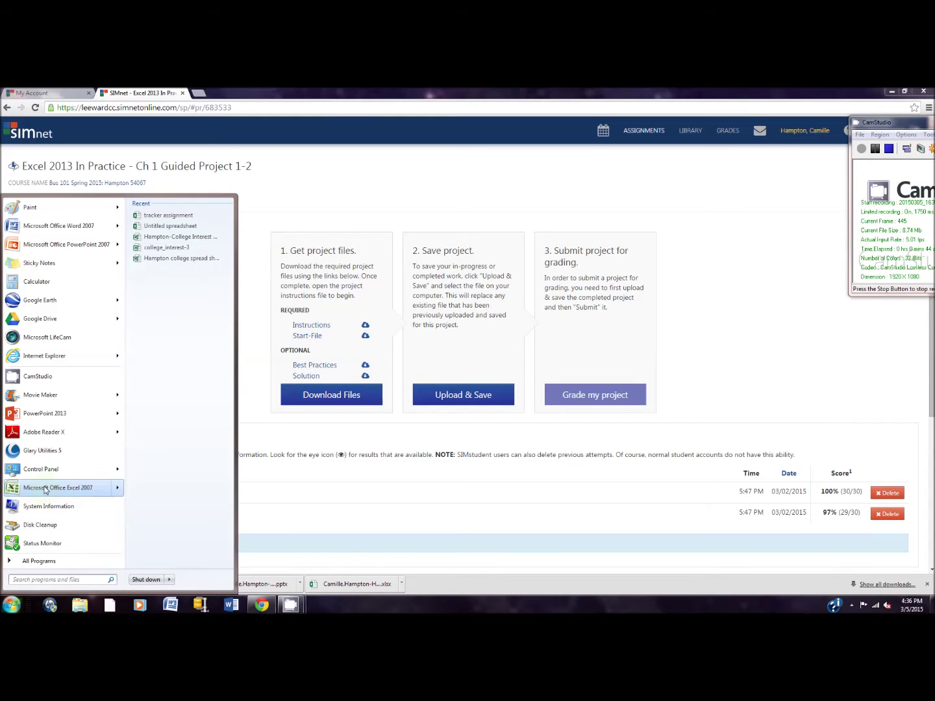
left_click(40, 561)
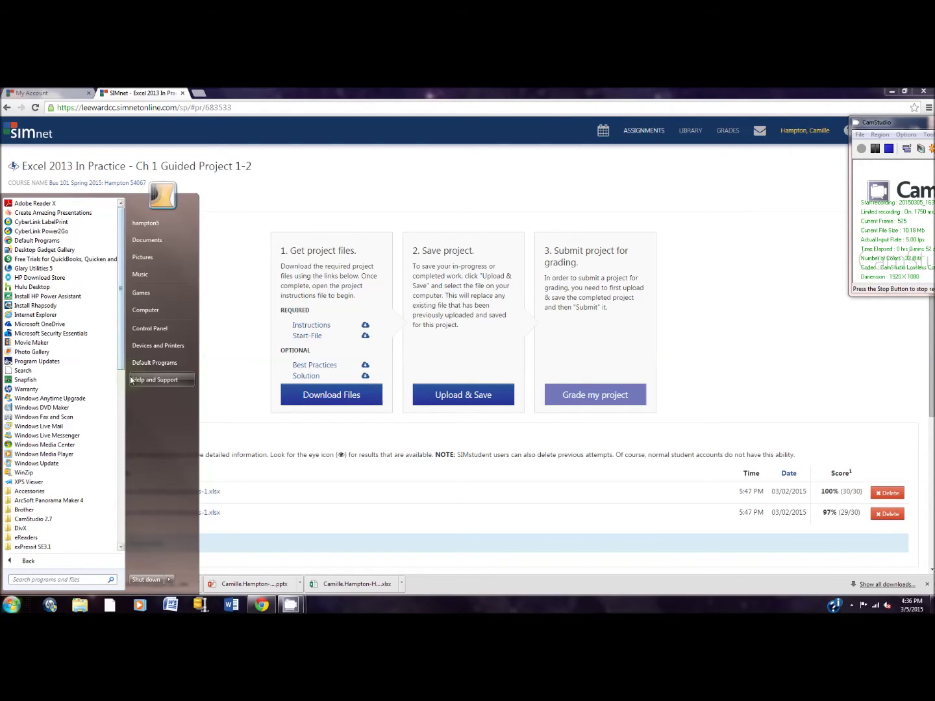
scroll(120, 423, "down", 4)
scroll(120, 424, "down", 4)
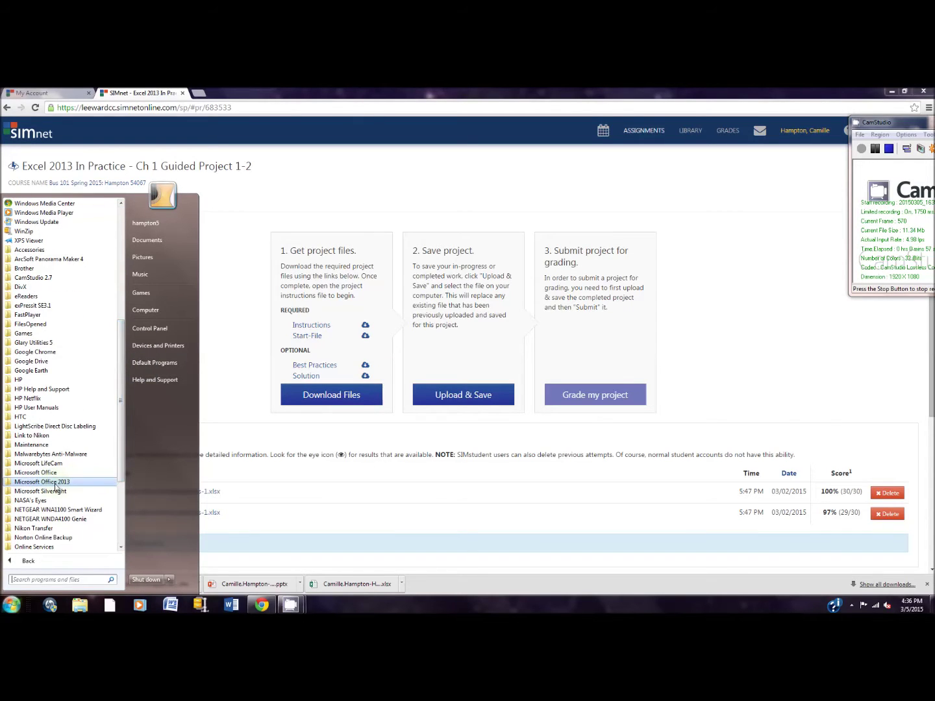
left_click(56, 485)
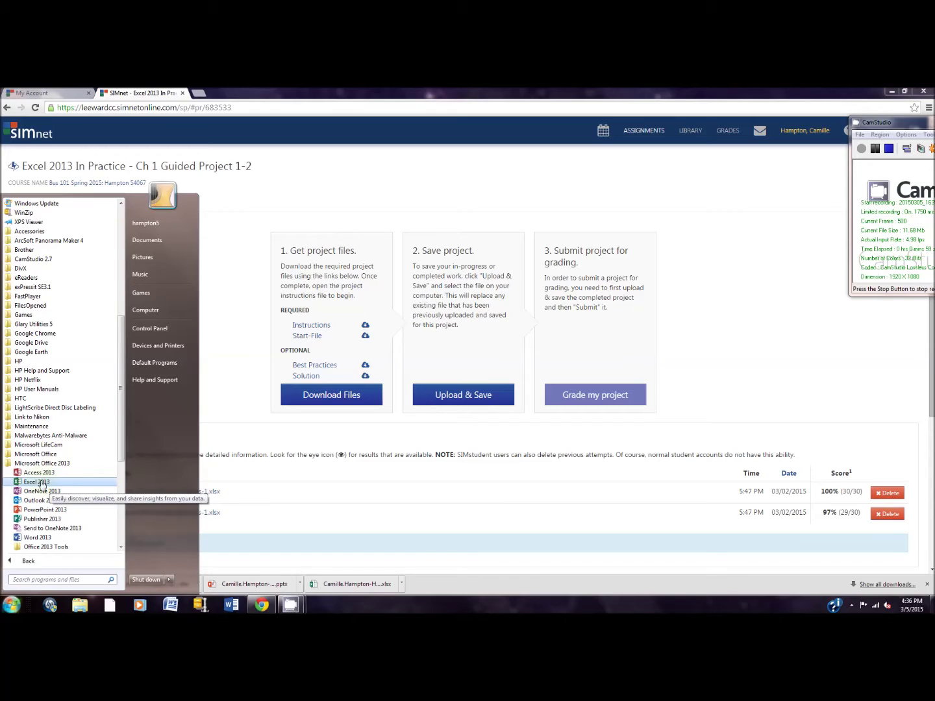
left_click(41, 483)
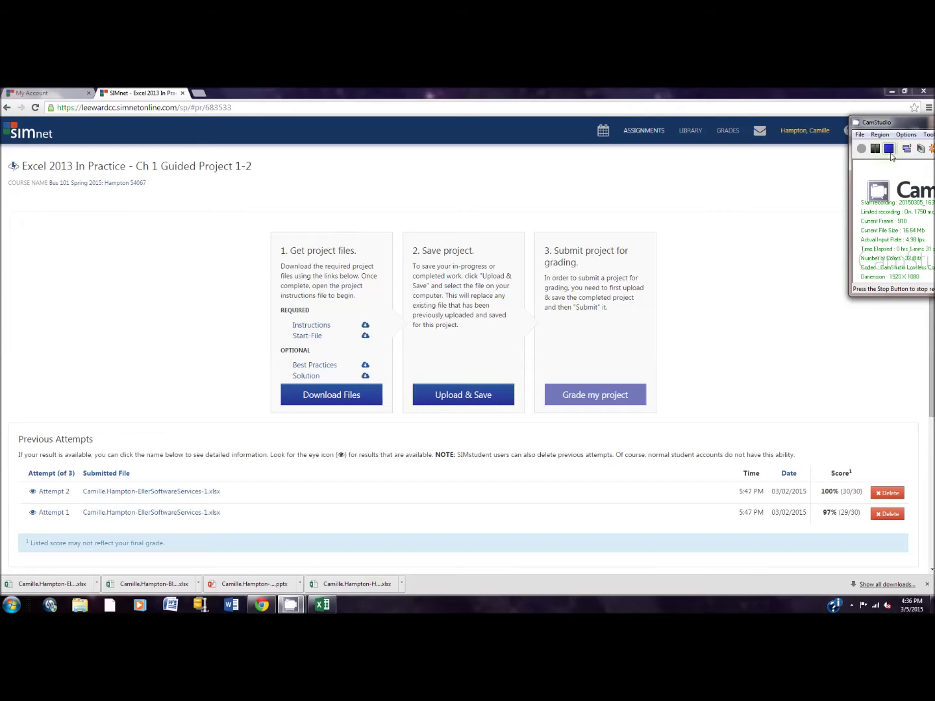
left_click(875, 151)
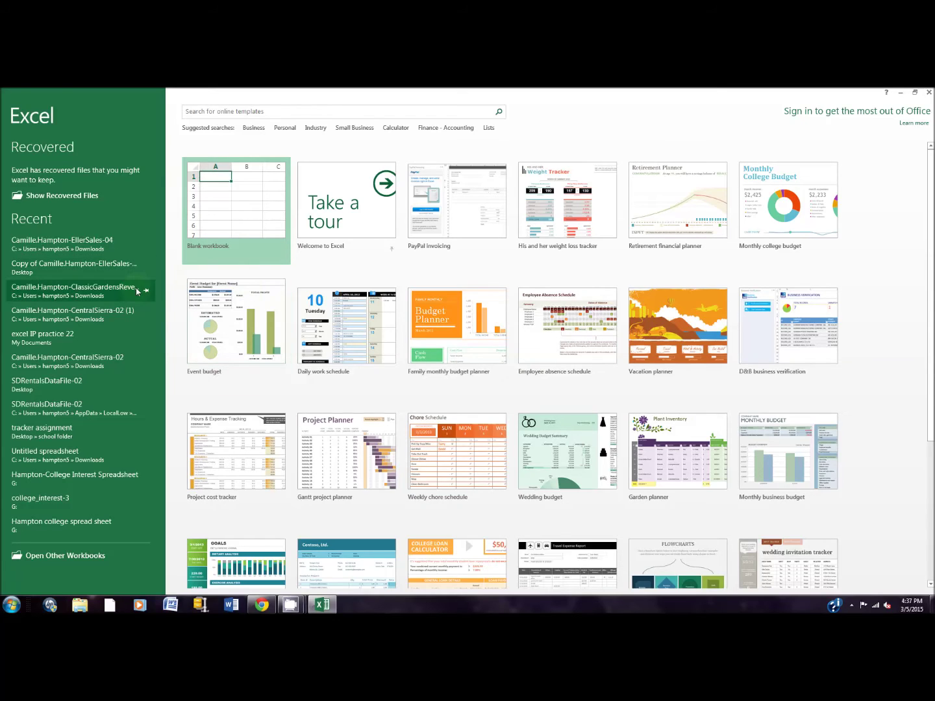
Open the EllerSoftwareServices-1 workbook from the Downloads folder.
left_click(61, 557)
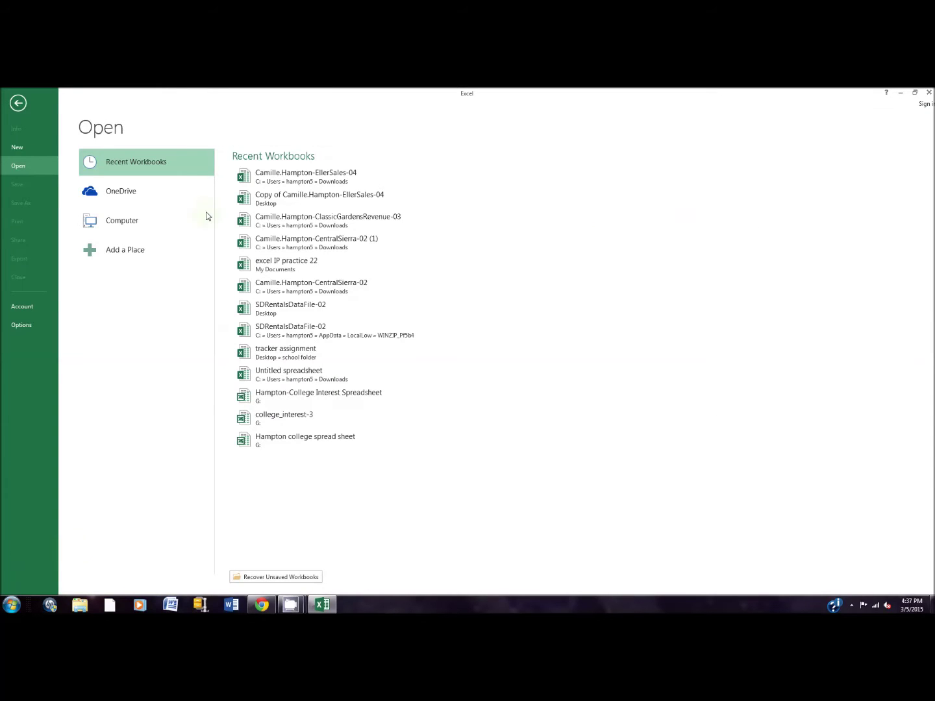
left_click(146, 225)
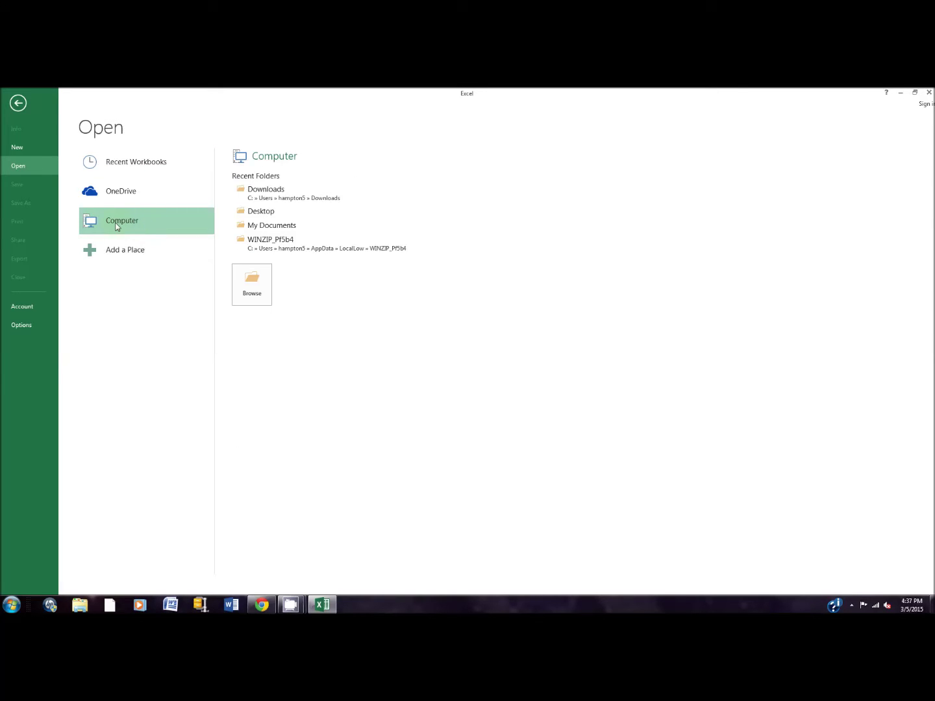
left_click(270, 191)
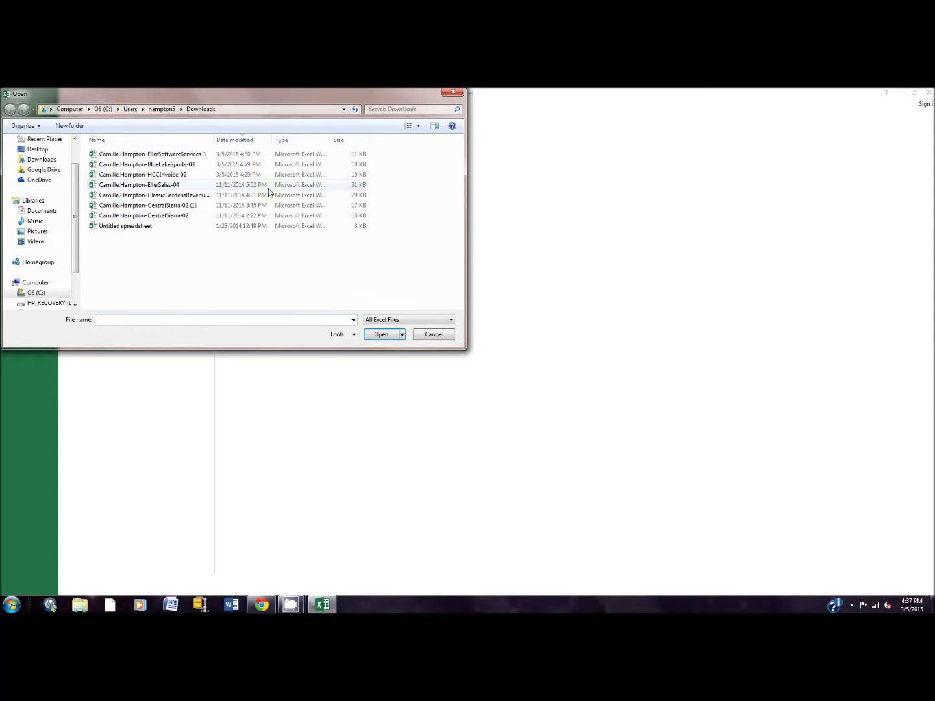
left_click(158, 155)
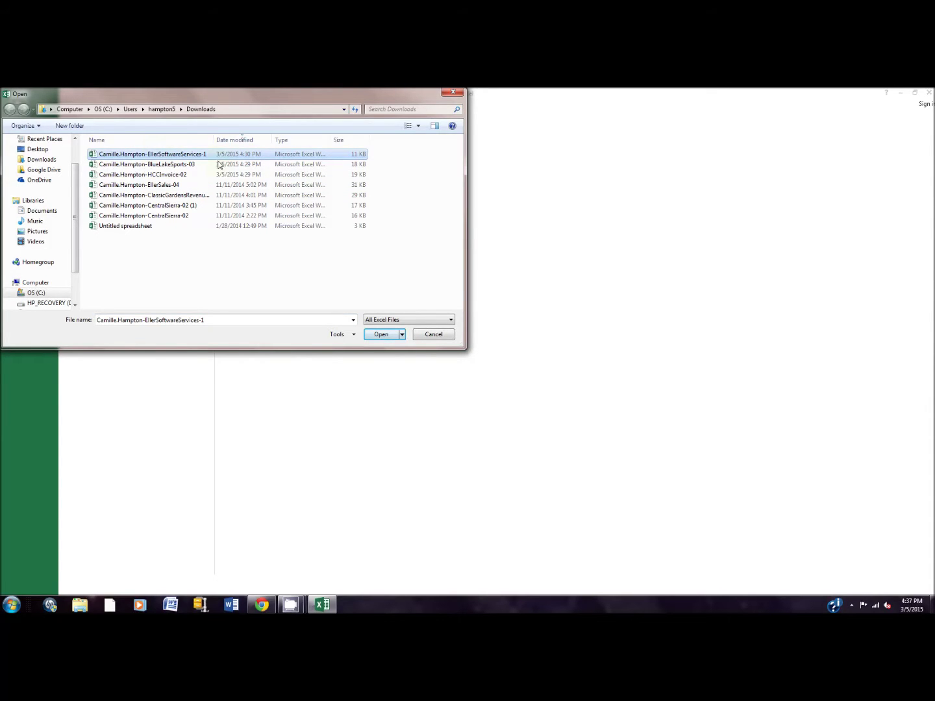
left_click(387, 337)
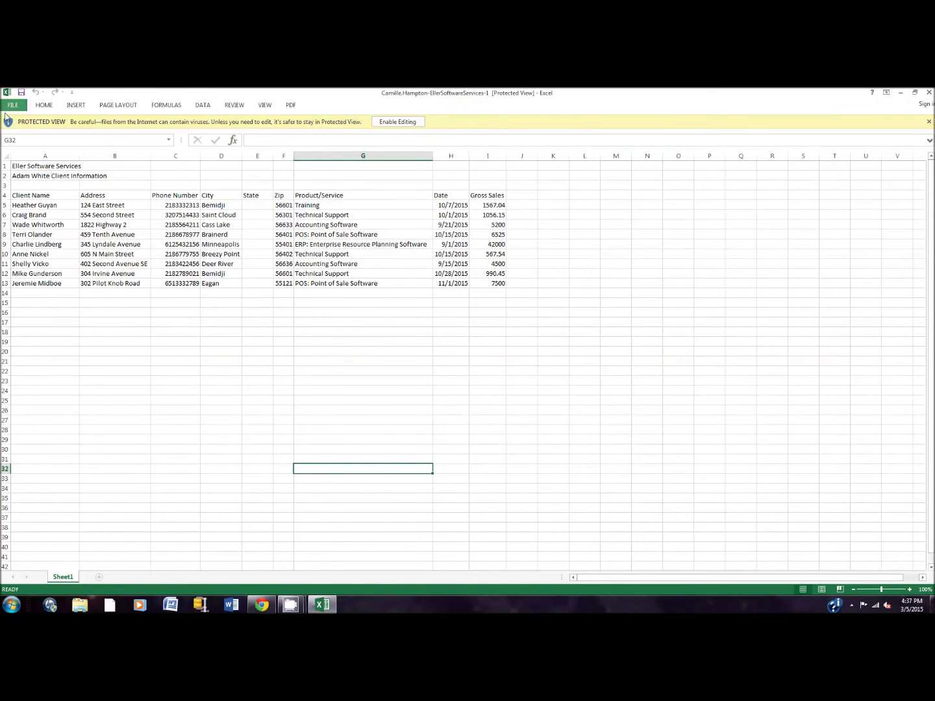
Enable editing of the protected workbook and Save As a copy to the Desktop.
left_click(403, 122)
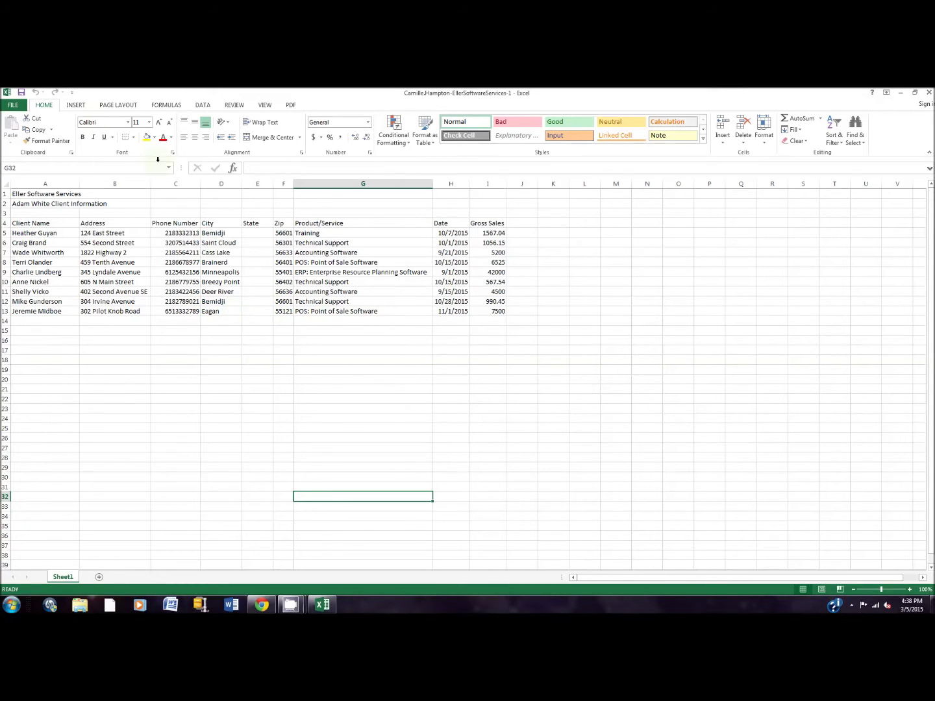
left_click(15, 105)
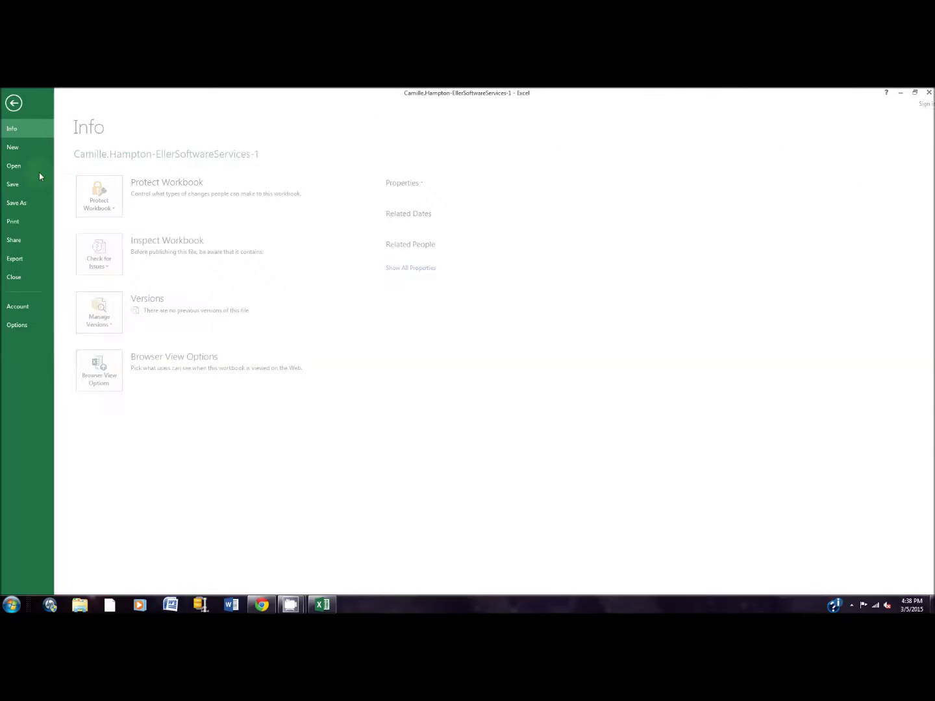
left_click(21, 203)
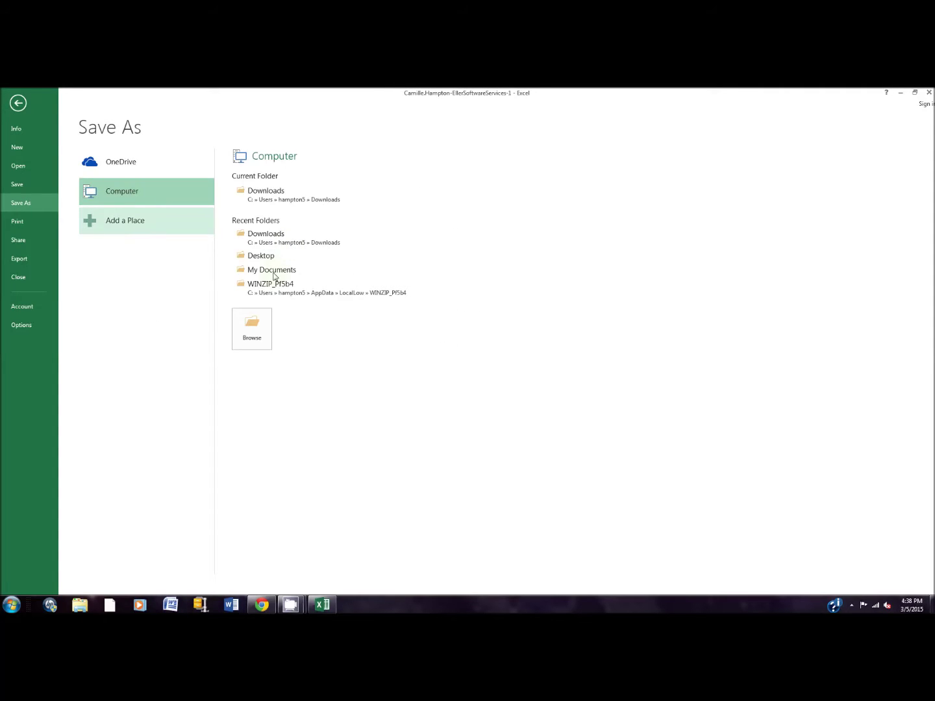
left_click(261, 255)
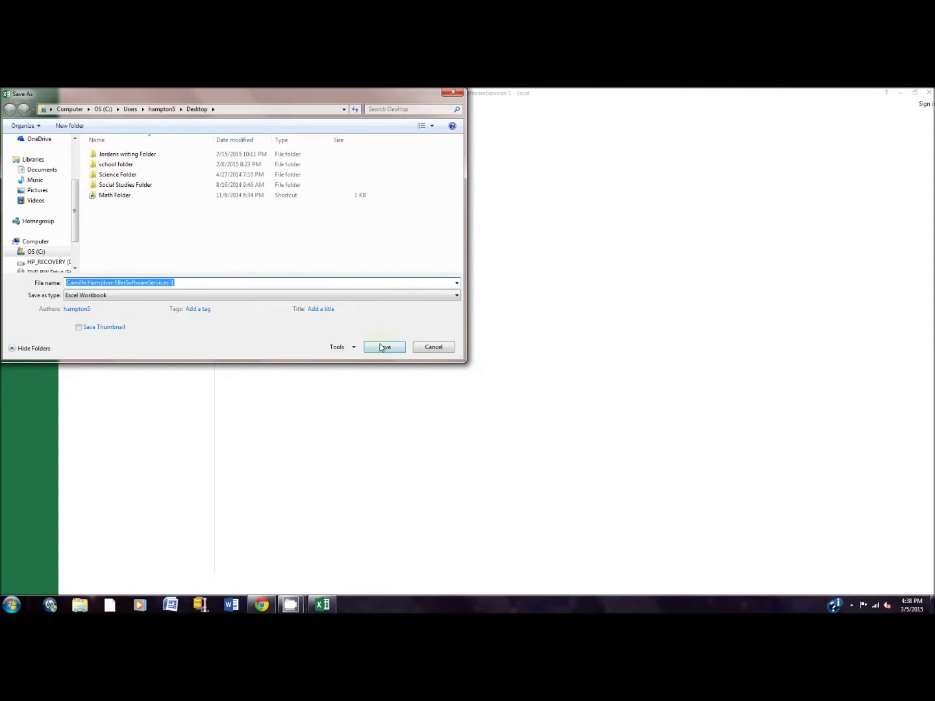
left_click(383, 348)
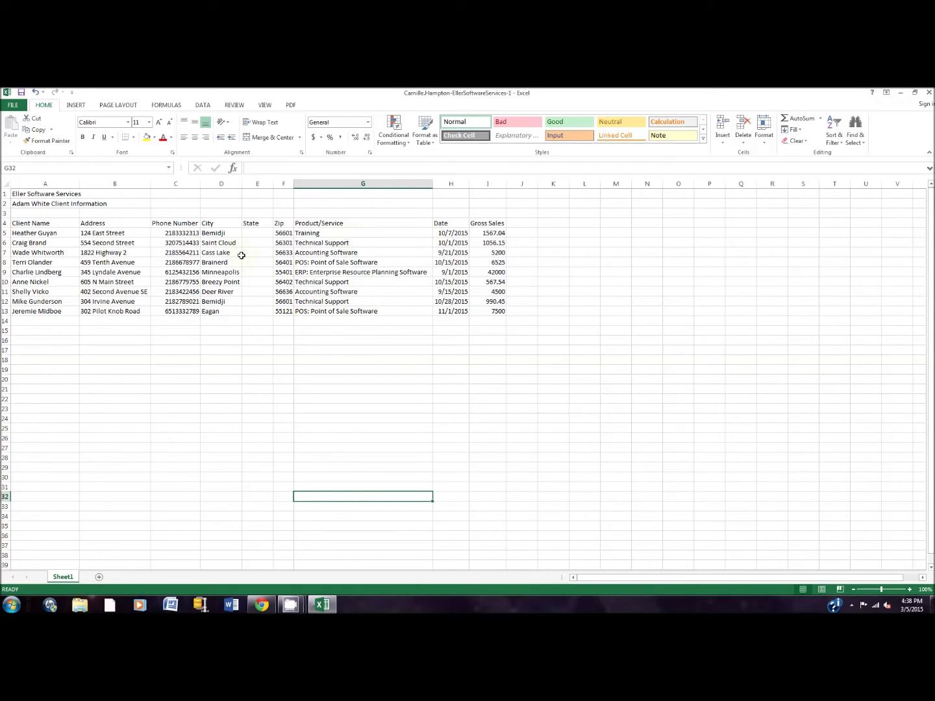
Choose Retrospect from the Page Layout Themes gallery.
left_click(109, 106)
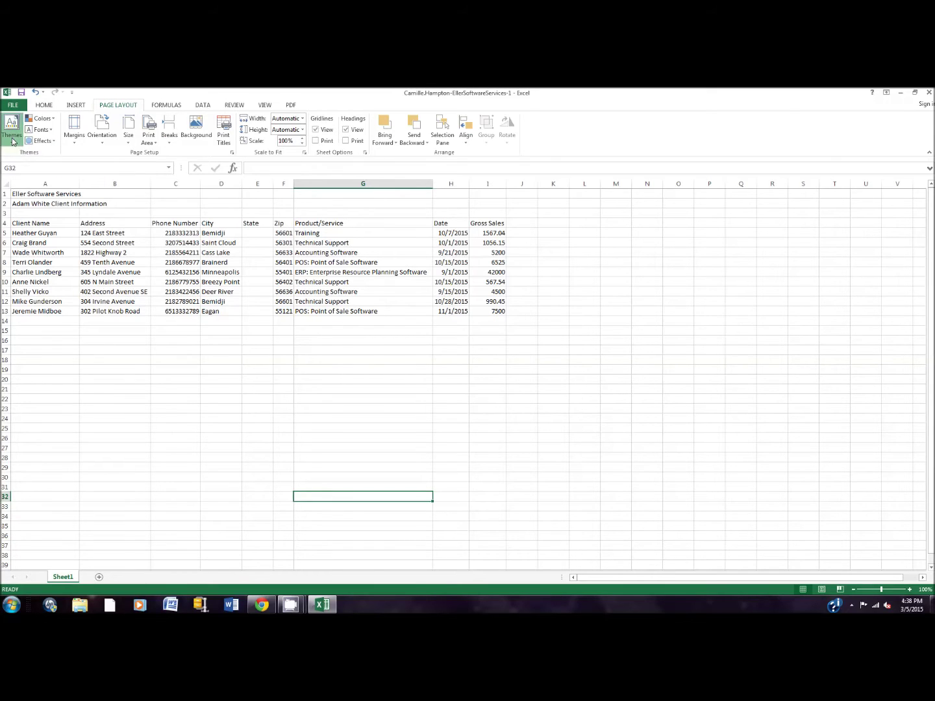
left_click(13, 137)
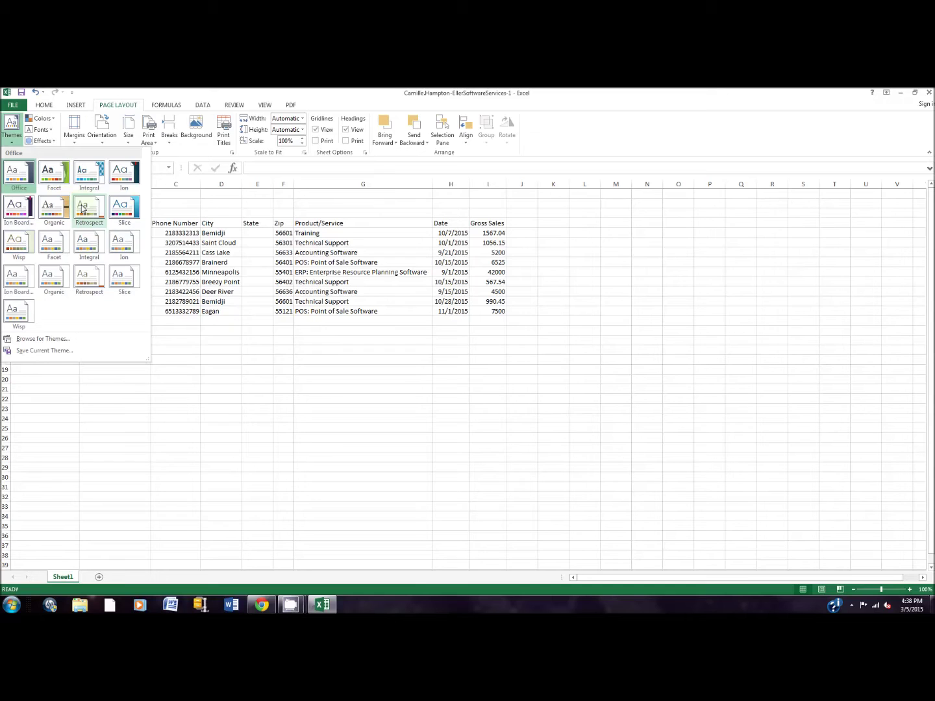
left_click(83, 207)
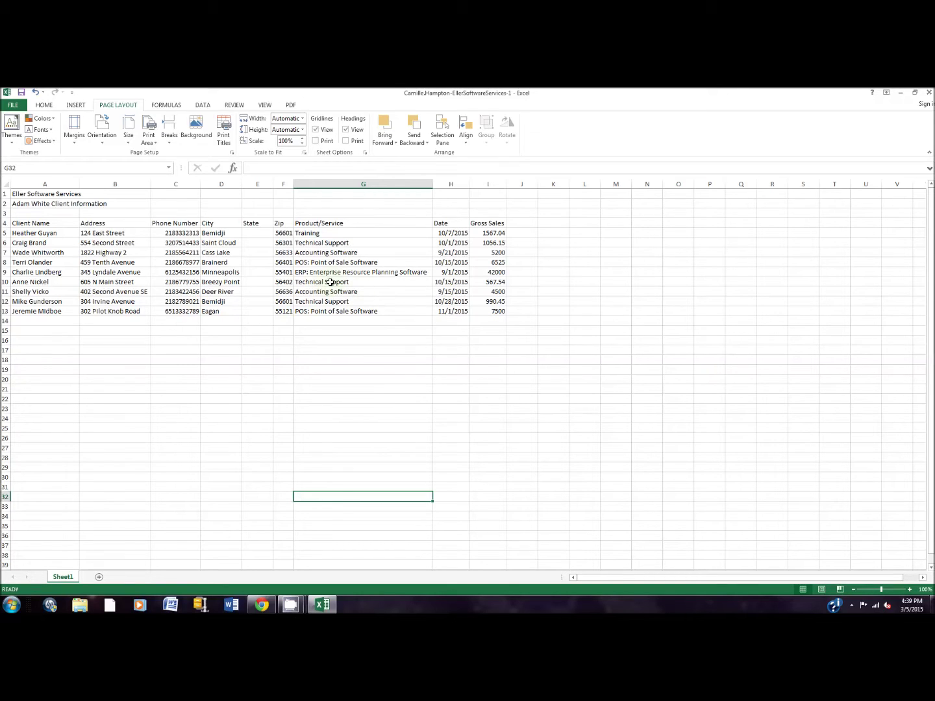
Enter MN in E5 and fill it down the State column to E13.
left_click(327, 281)
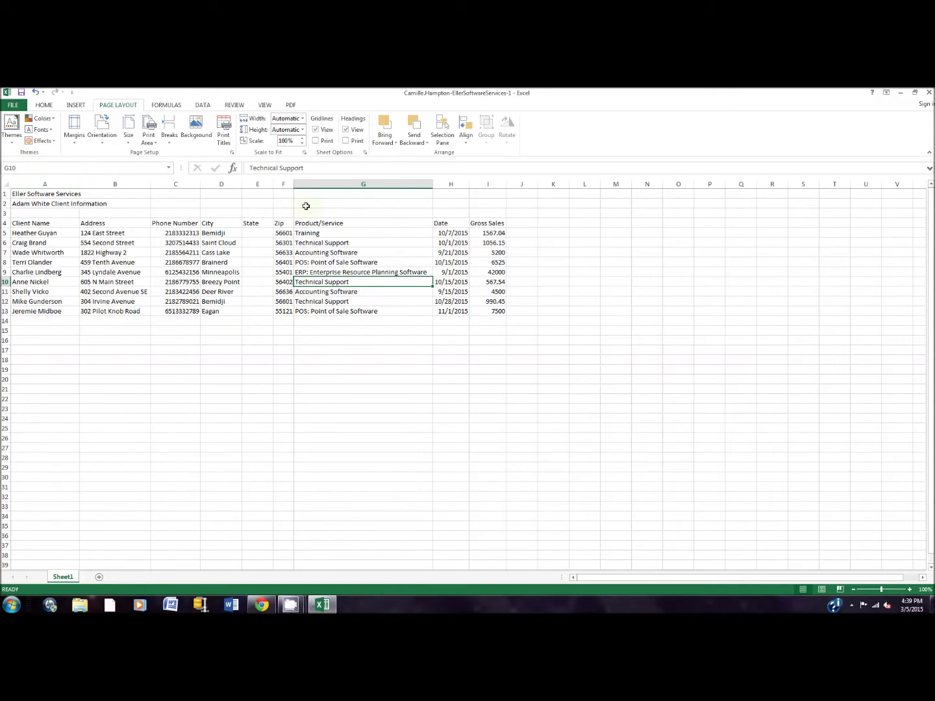
left_click(266, 233)
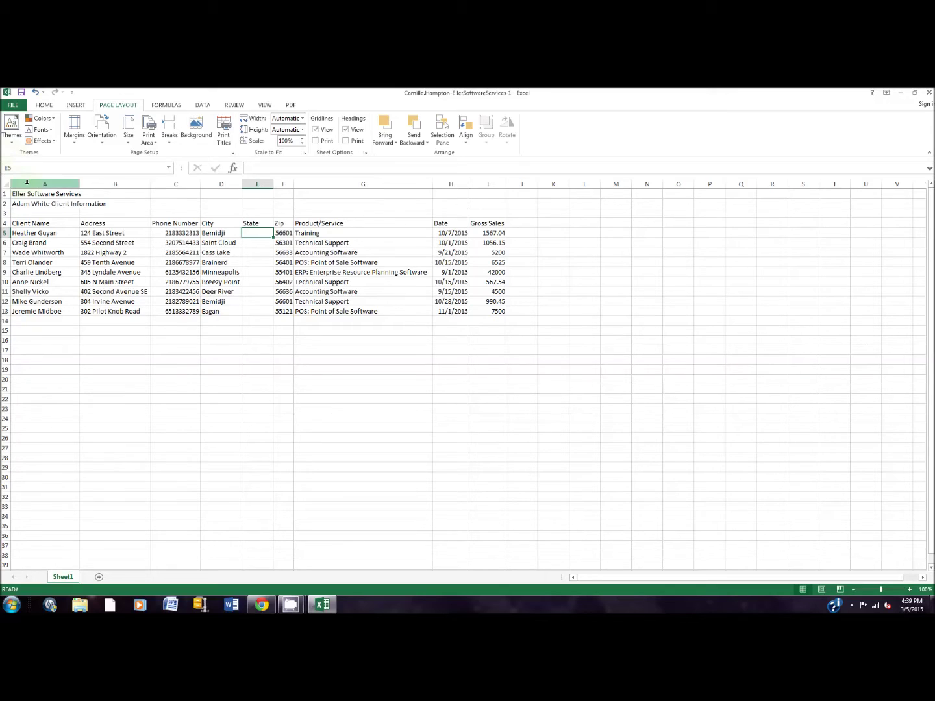
type("MN")
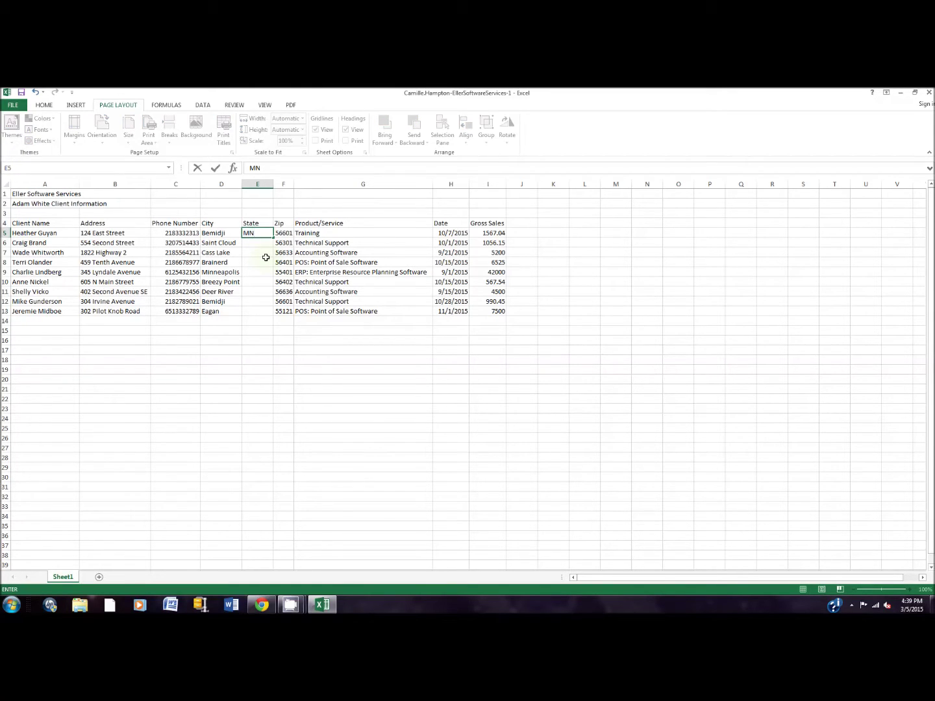
key("Return")
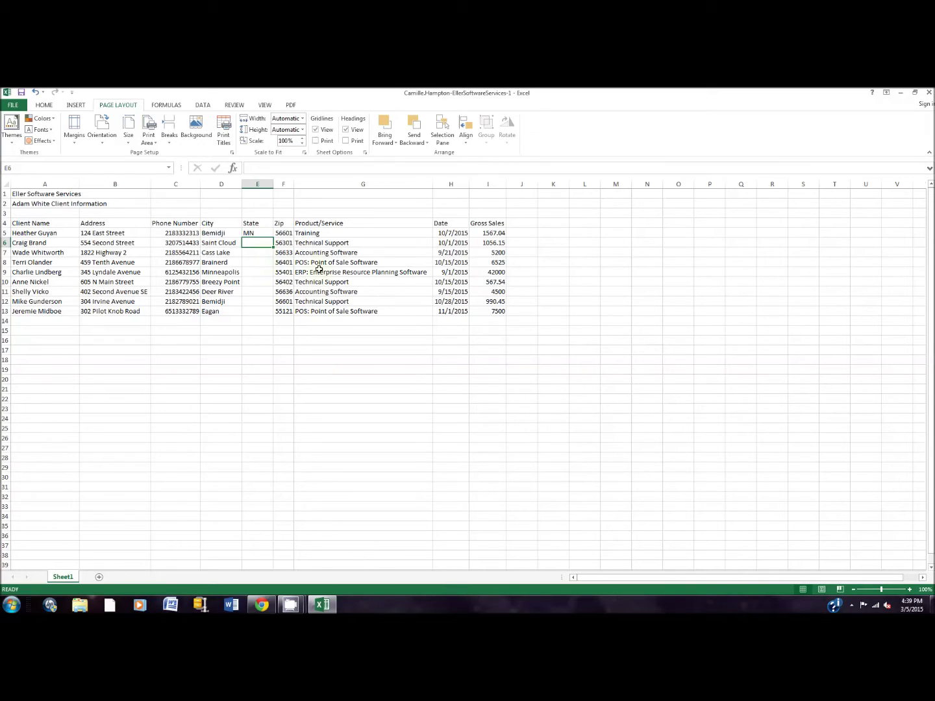
left_click(261, 234)
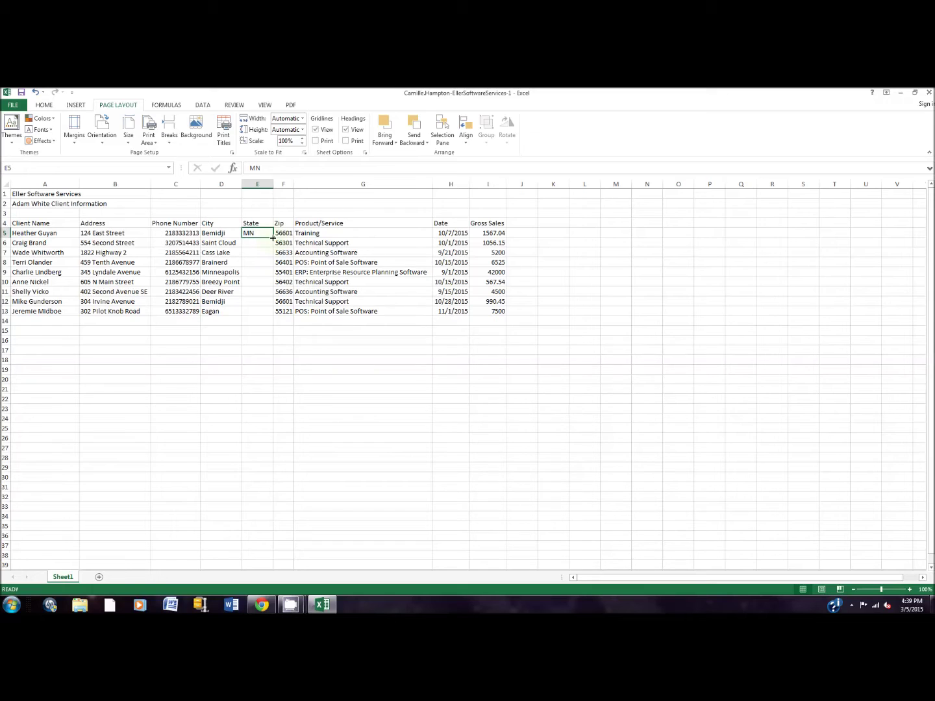
left_click_drag(274, 237, 272, 315)
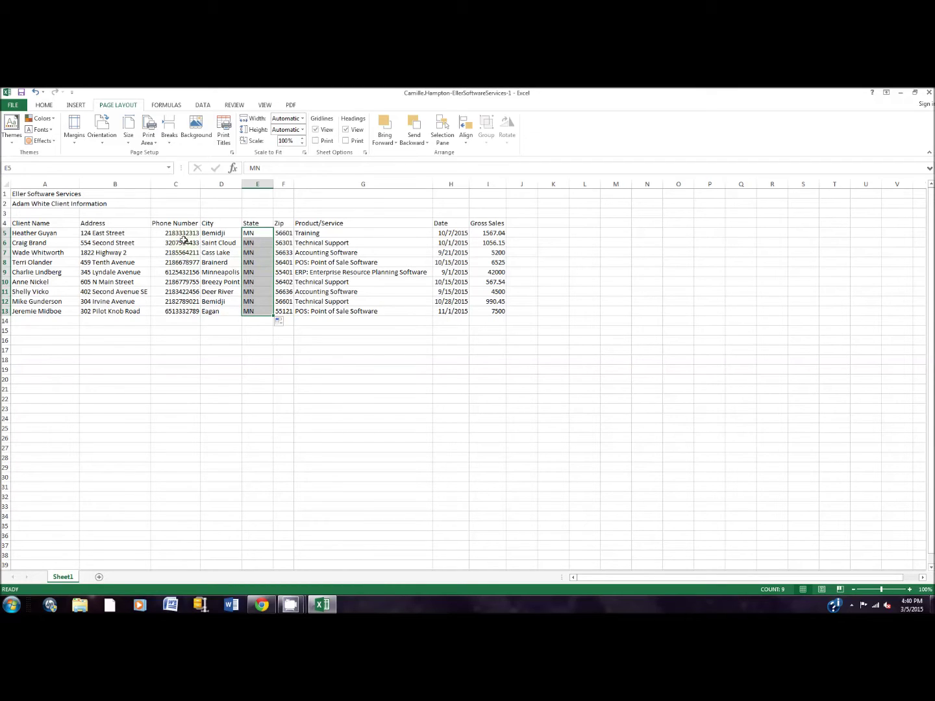
left_click(191, 232)
Apply the Special > Phone Number format to the numbers in C5:C13.
left_click_drag(191, 233, 187, 312)
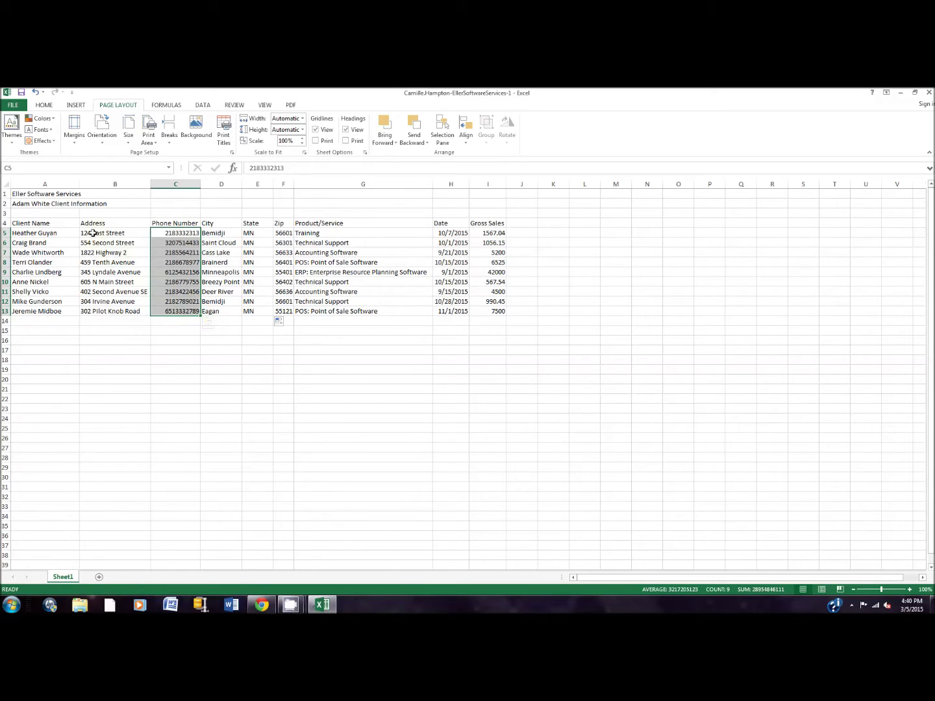
left_click(18, 166)
type("c5:c13")
key("Return")
key("ctrl+1")
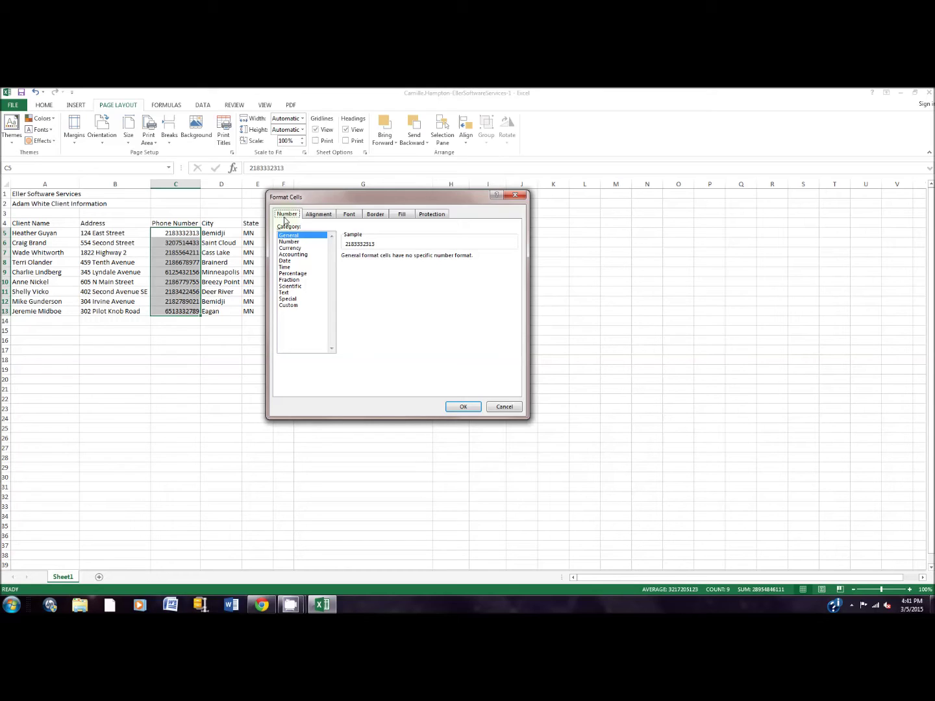
left_click(290, 299)
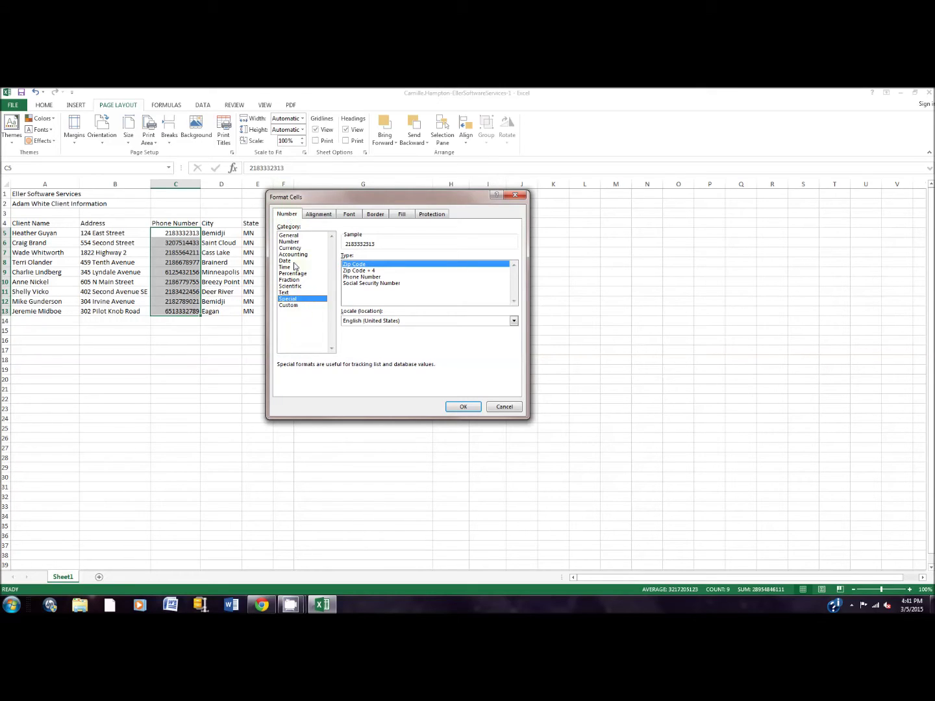
left_click(356, 277)
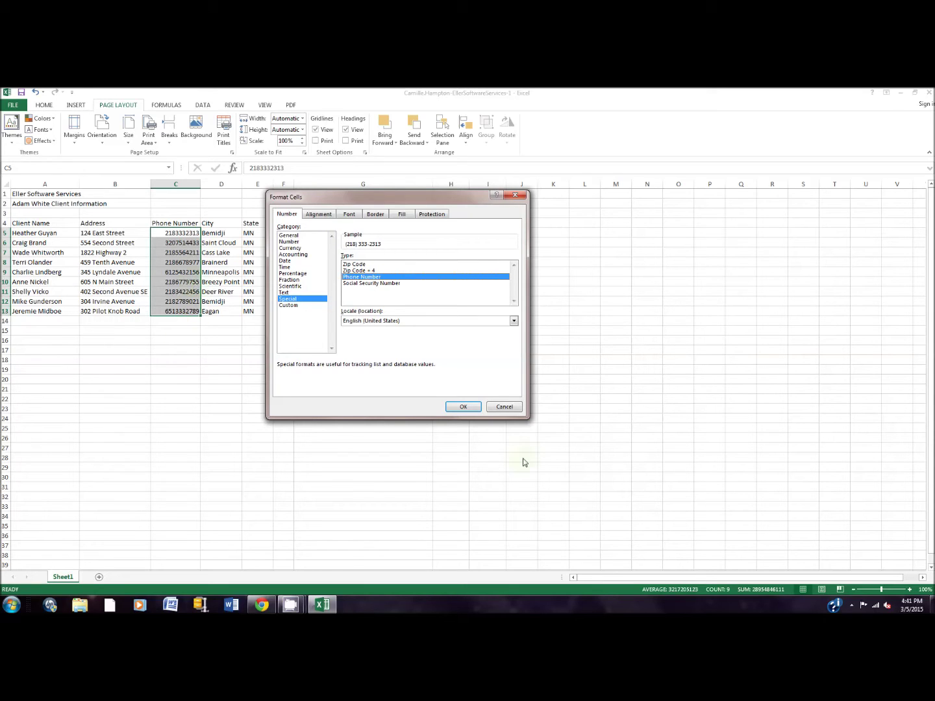
left_click(470, 407)
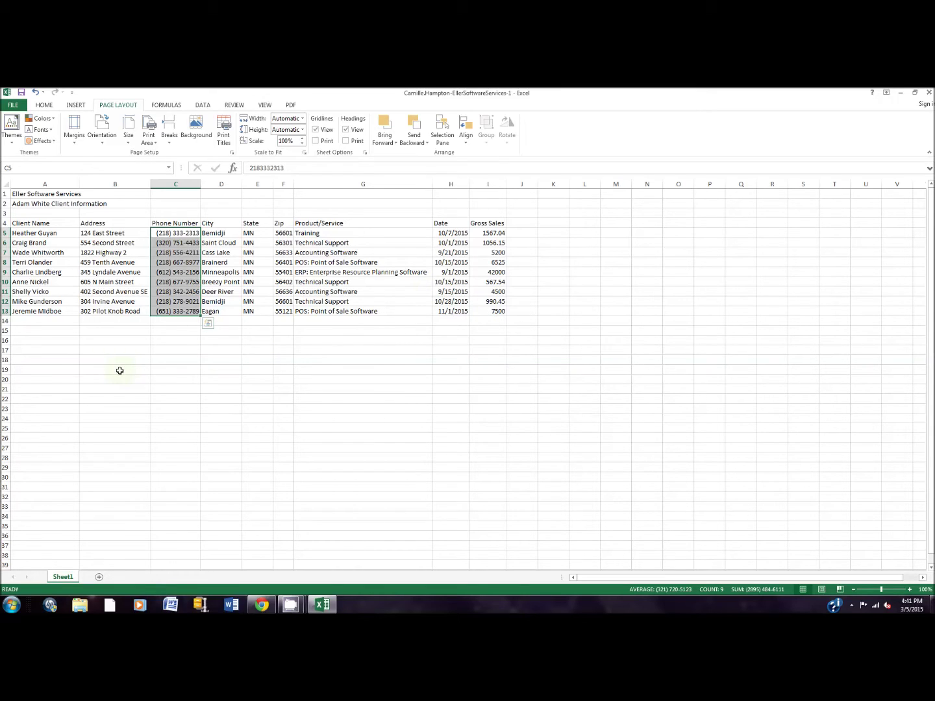
Type the label Total into cell A15.
left_click(61, 328)
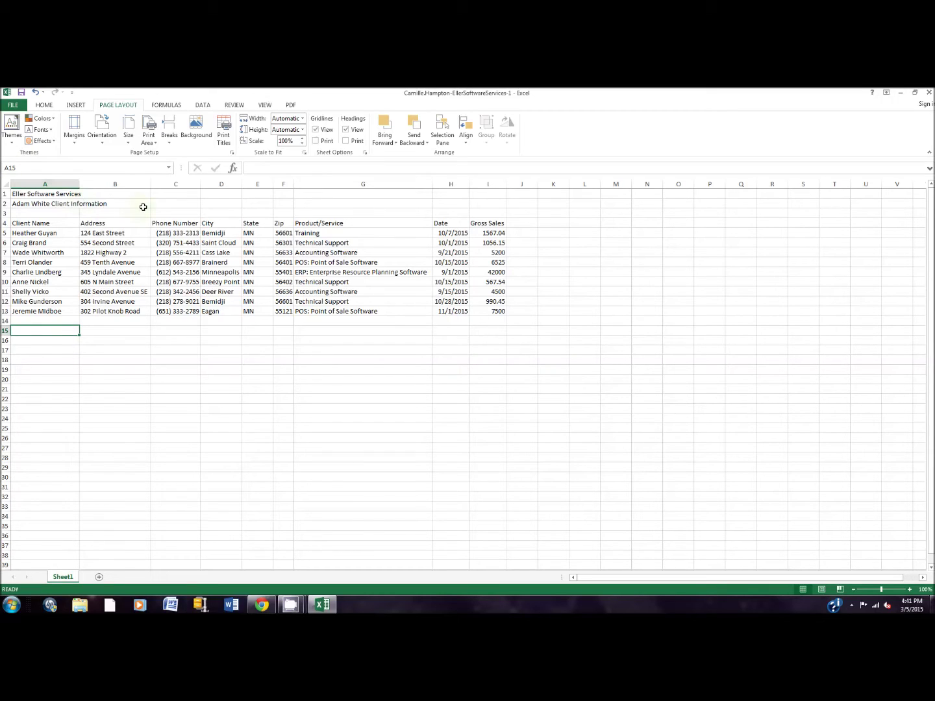
type("Total")
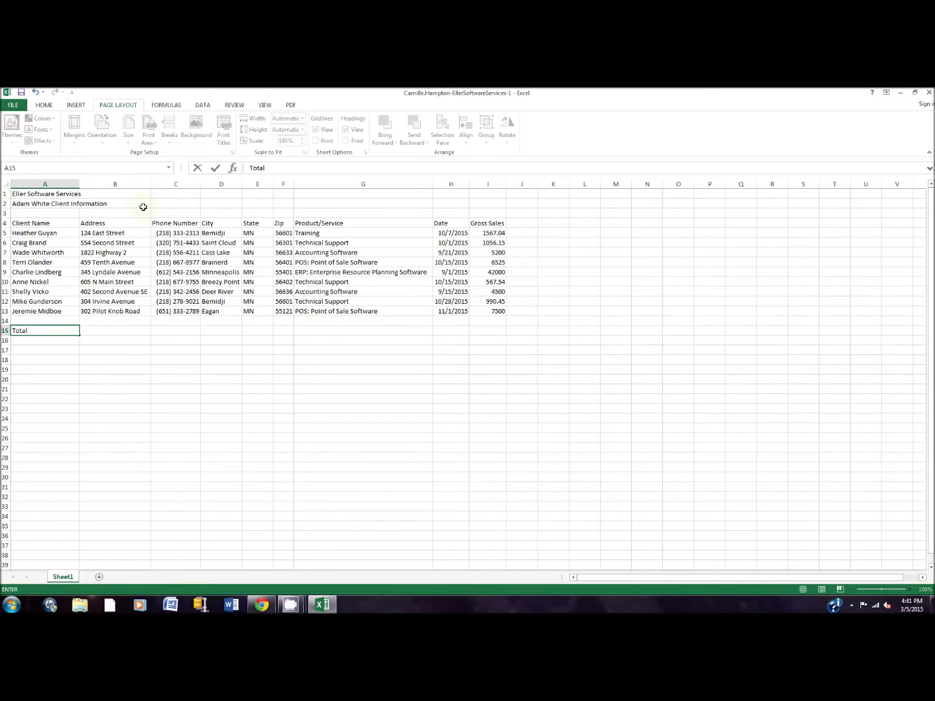
left_click(487, 330)
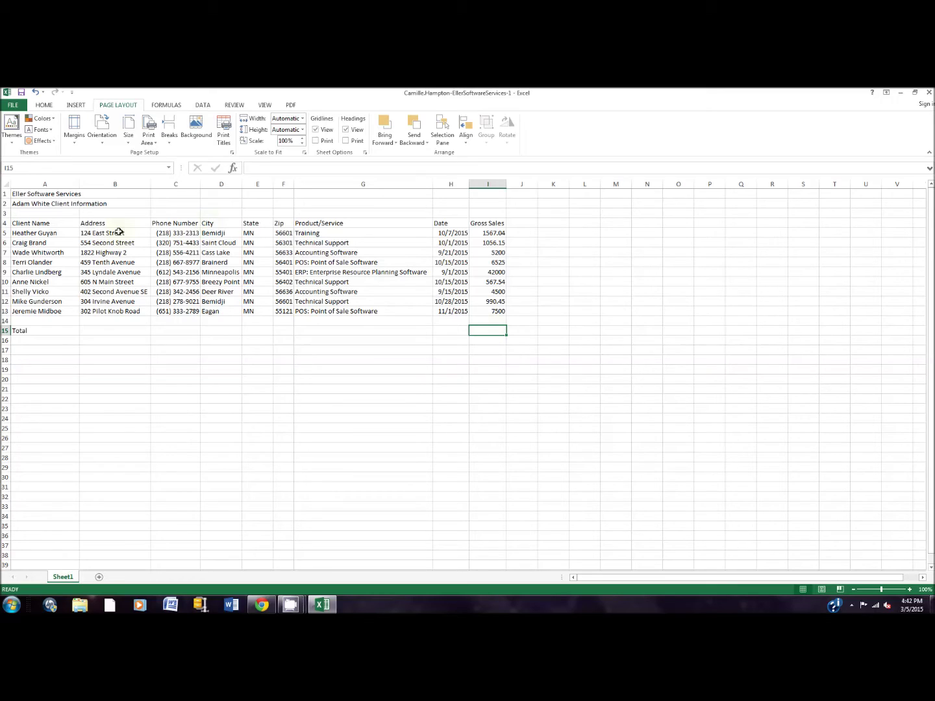
left_click(44, 105)
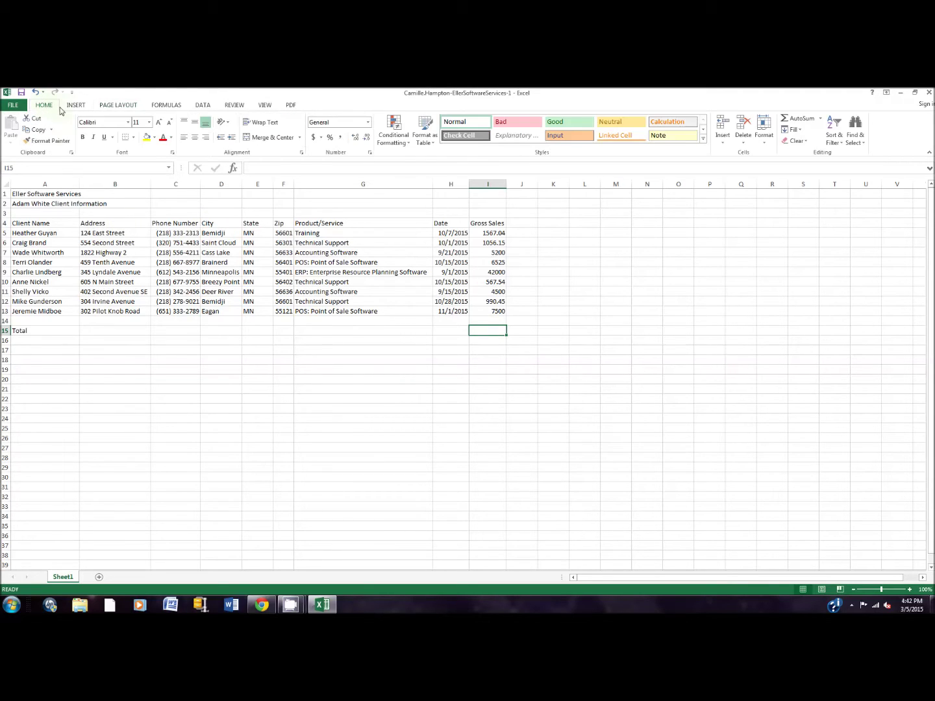
Insert an AutoSum in I15, proposing =SUM(I5:I14) over Gross Sales.
left_click(804, 121)
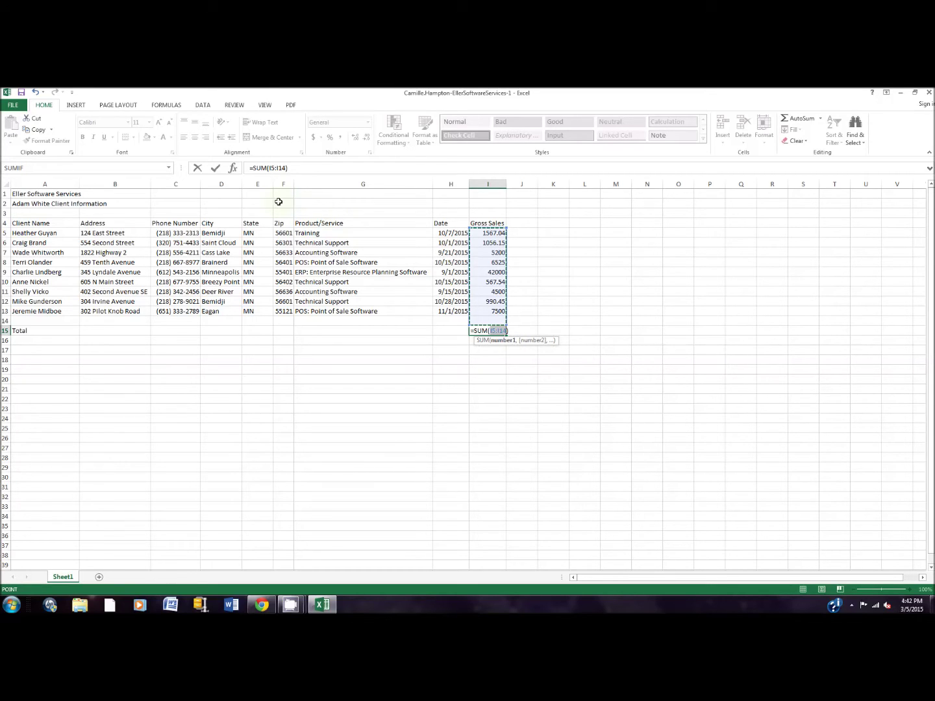
Change the I15 formula to =SUM(I5:I13), giving a total of 69906.18.
left_click(305, 168)
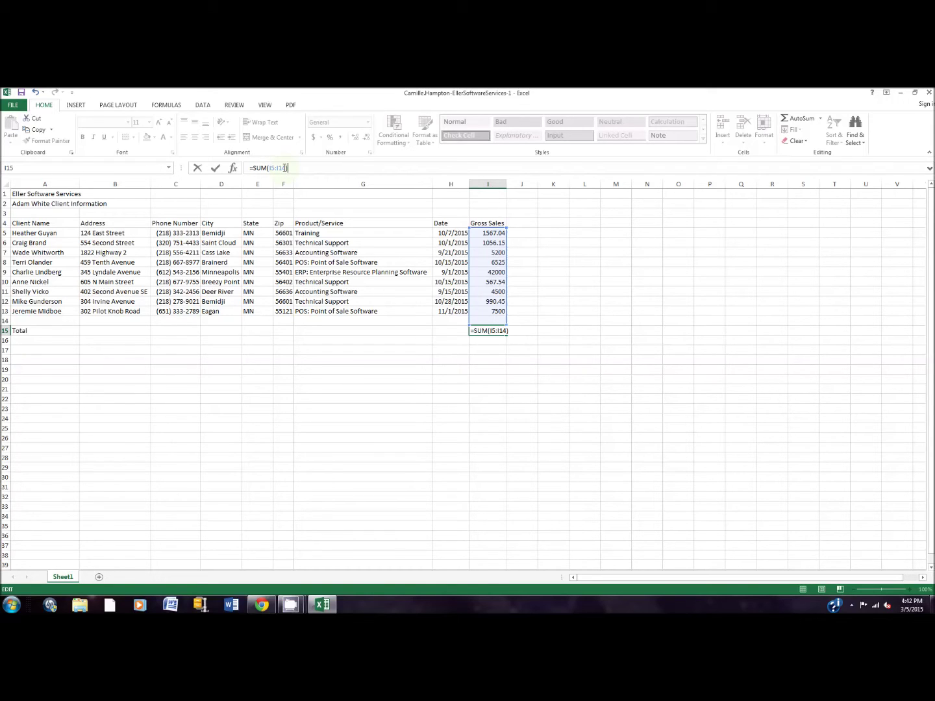
left_click(285, 166)
key("BackSpace")
type("3")
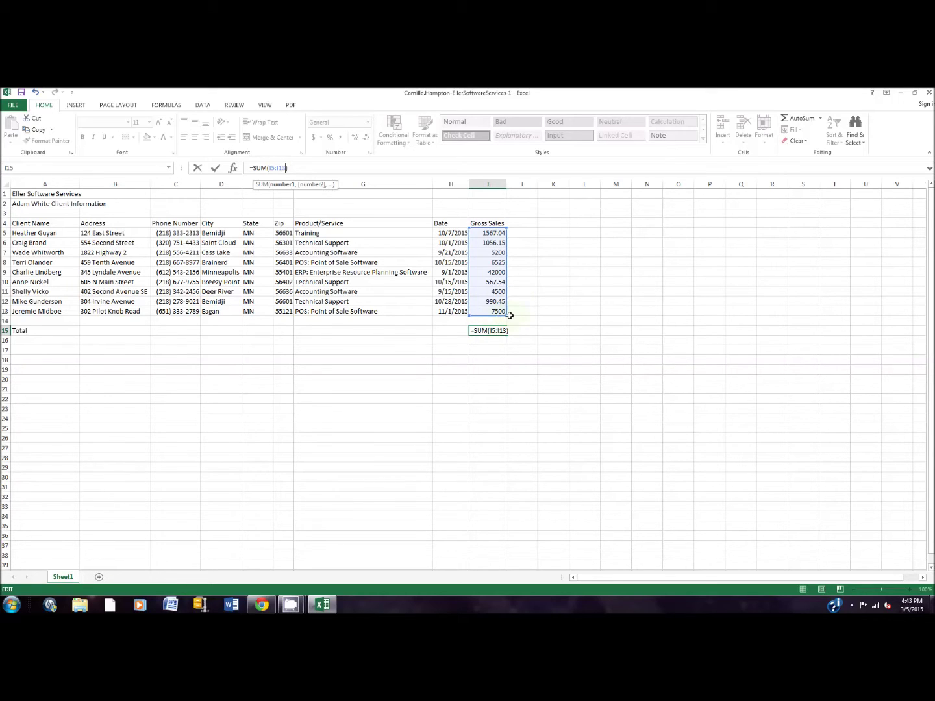
key("Return")
left_click(498, 331)
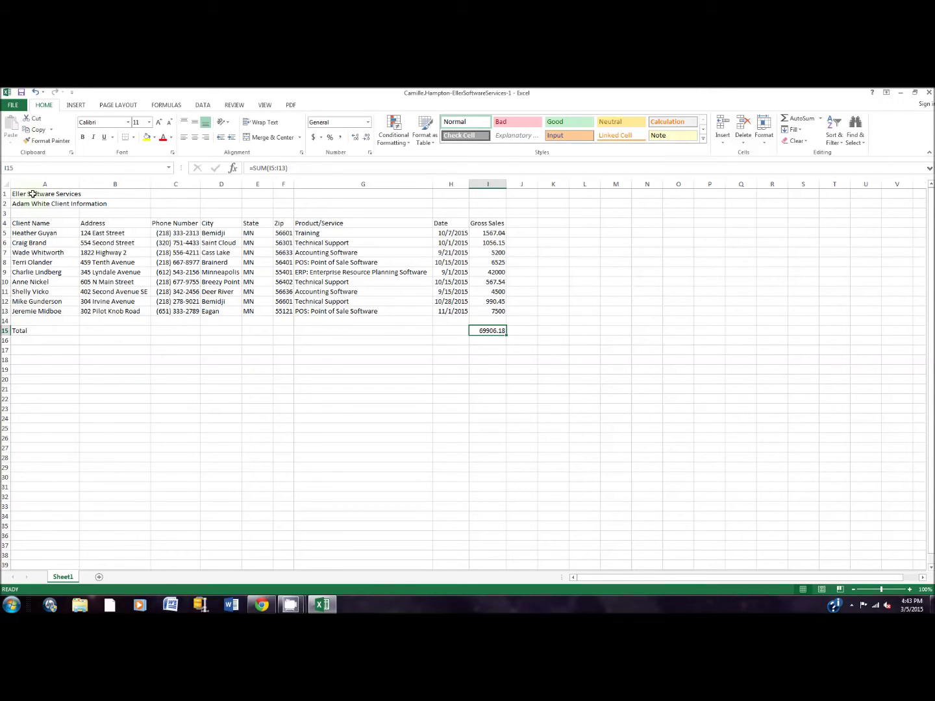
Merge and center 'Eller Software Services' across A1:I1 and the client information subtitle across A2:I2.
left_click_drag(58, 194, 480, 202)
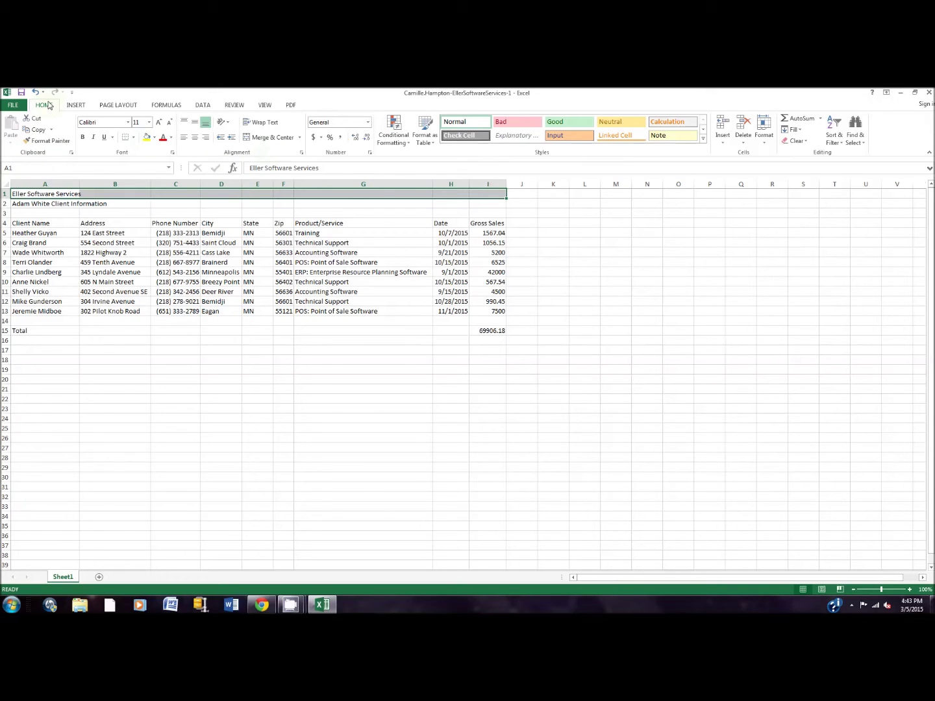
left_click(267, 142)
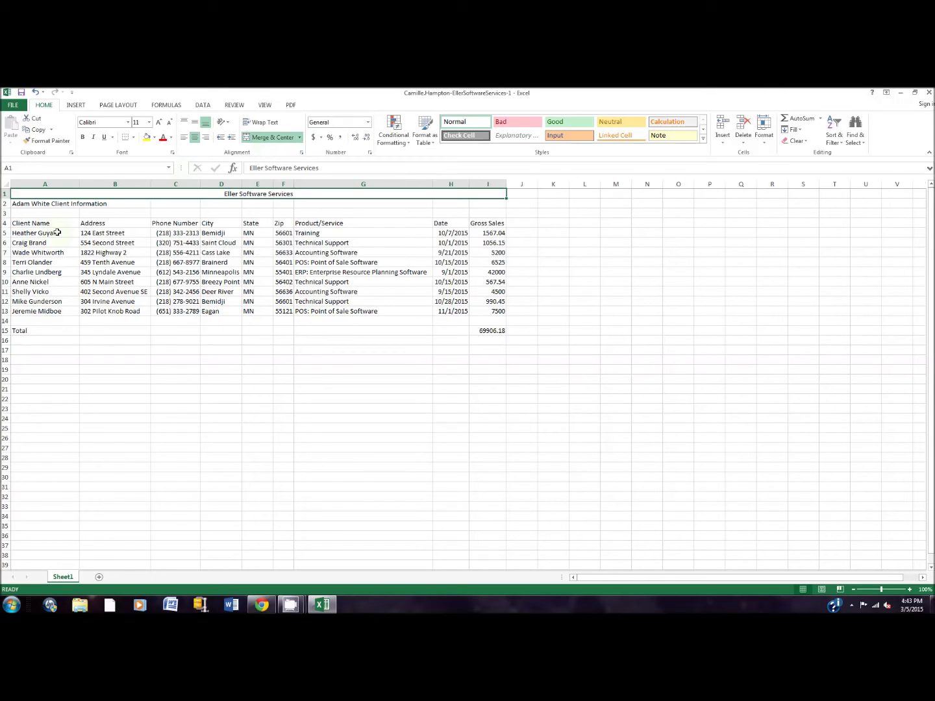
left_click(47, 204)
left_click_drag(131, 203, 501, 204)
left_click(272, 137)
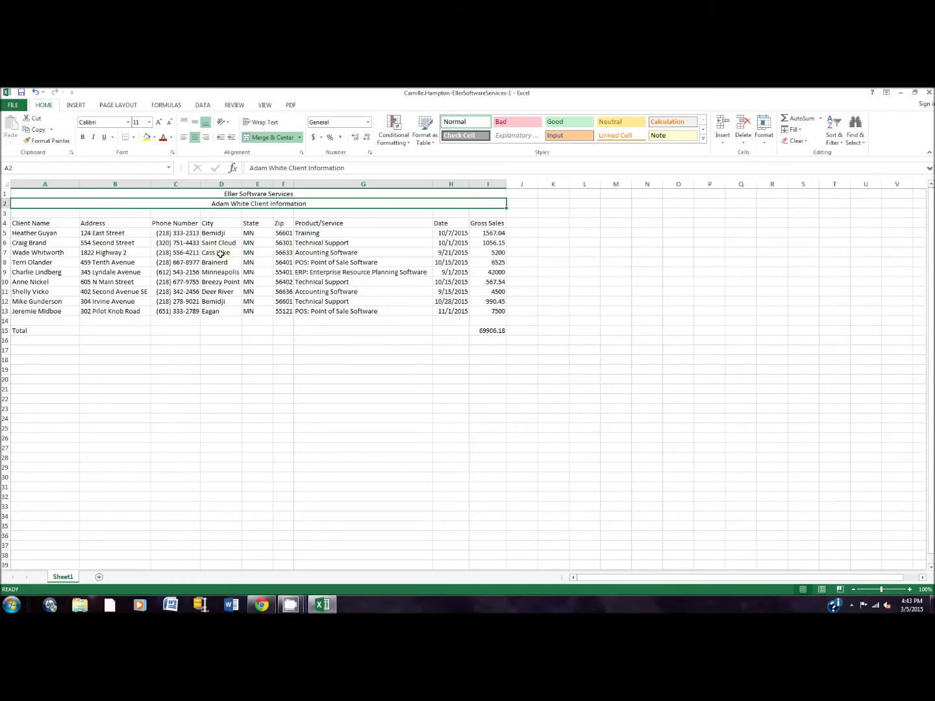
left_click(25, 192)
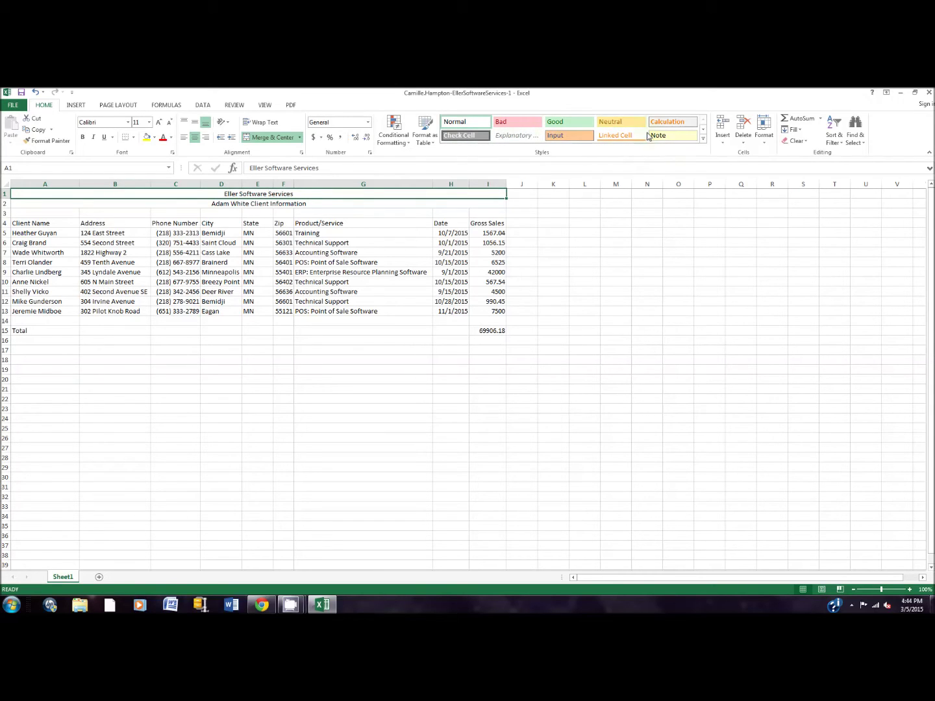
Apply the Title cell style to the merged Eller Software Services heading in A1.
left_click(703, 140)
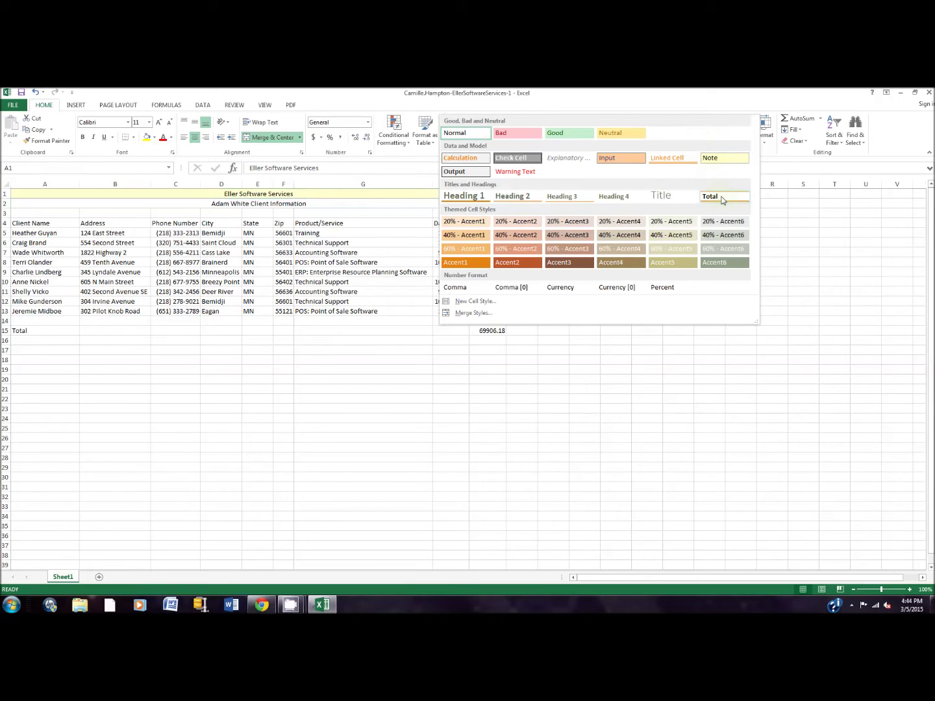
left_click(680, 198)
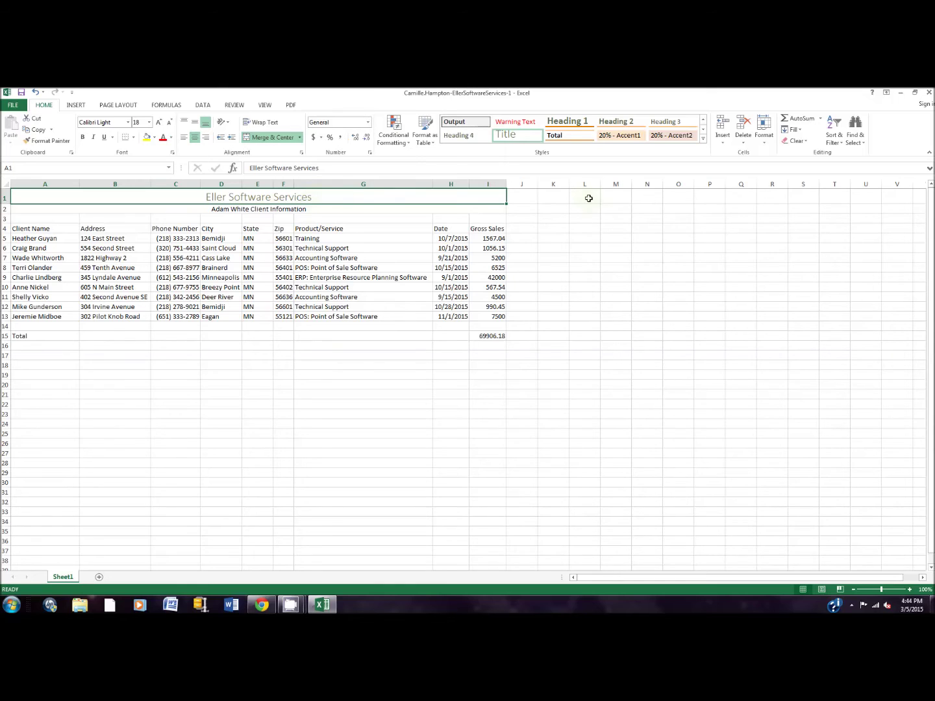
left_click(702, 142)
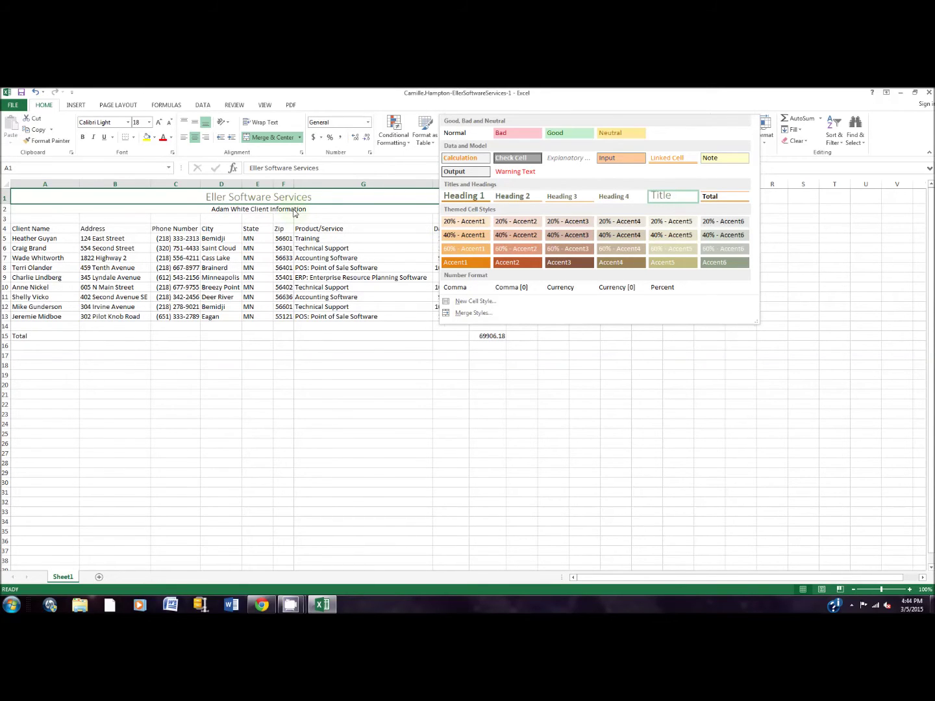
left_click(295, 213)
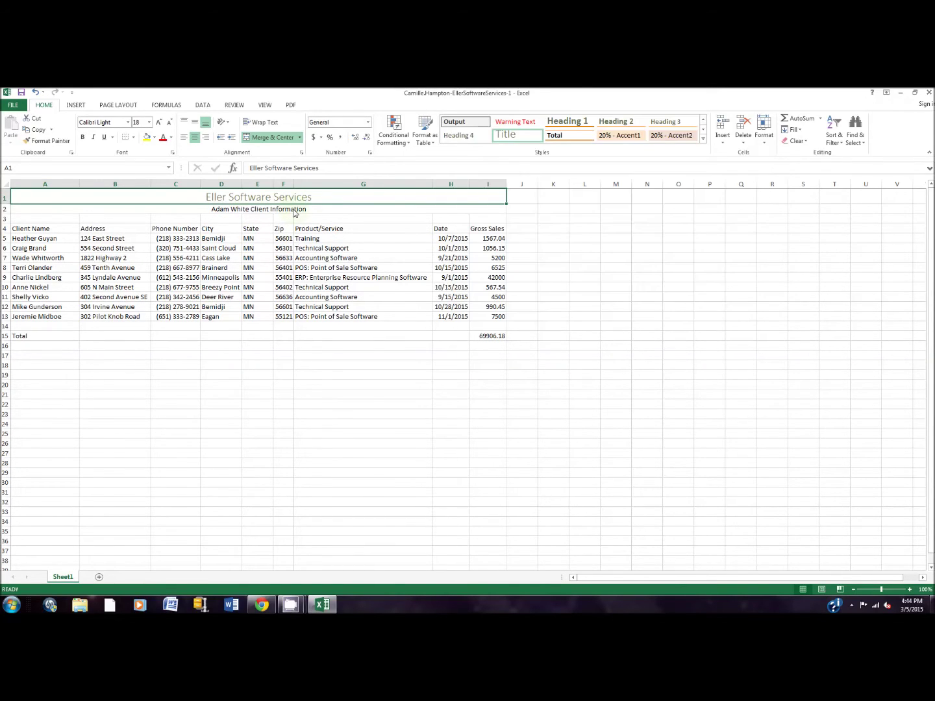
Style the merged Client Information subtitle in row 2 with Heading 2.
left_click(371, 209)
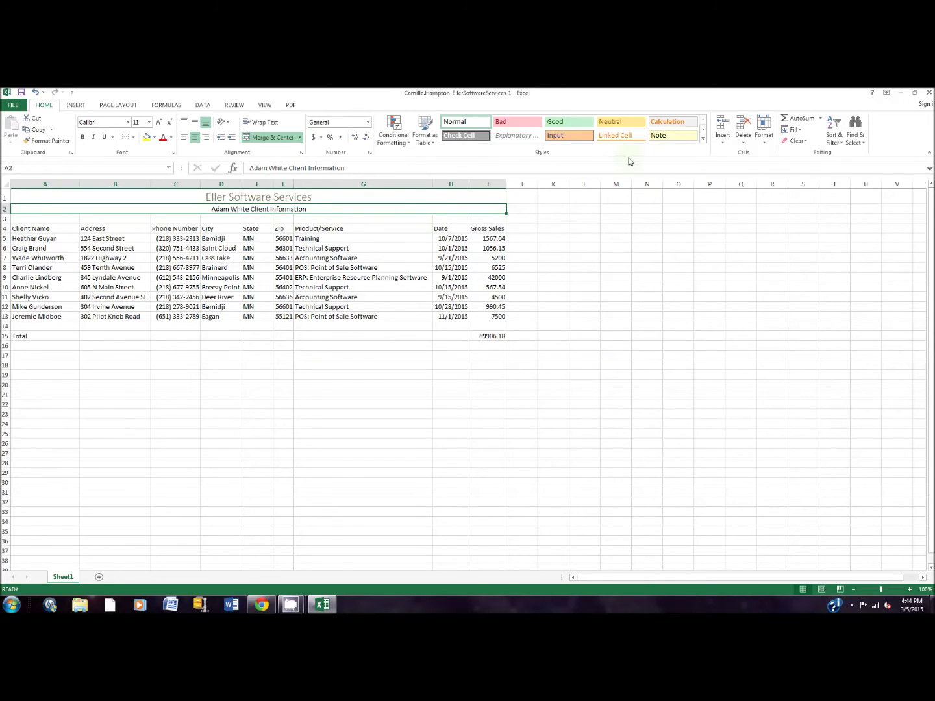
left_click(704, 138)
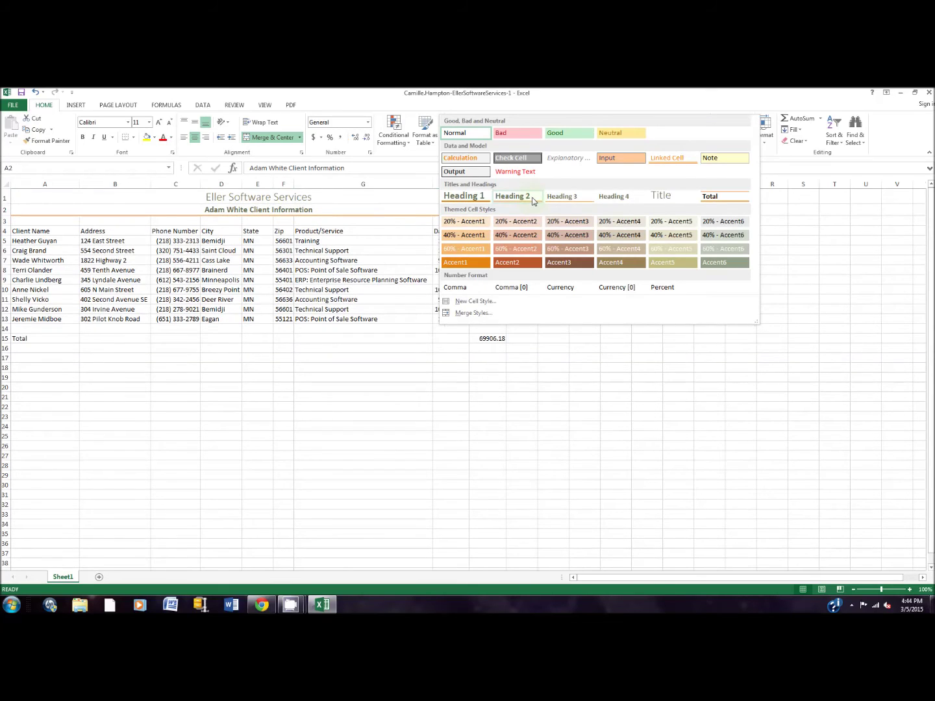
left_click(533, 197)
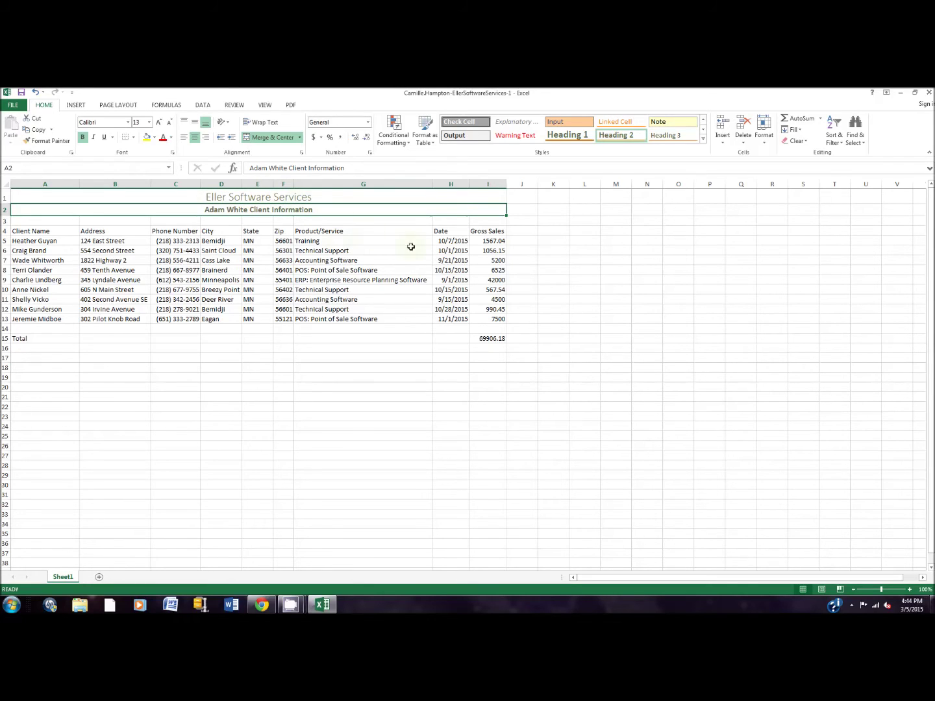
left_click(543, 250)
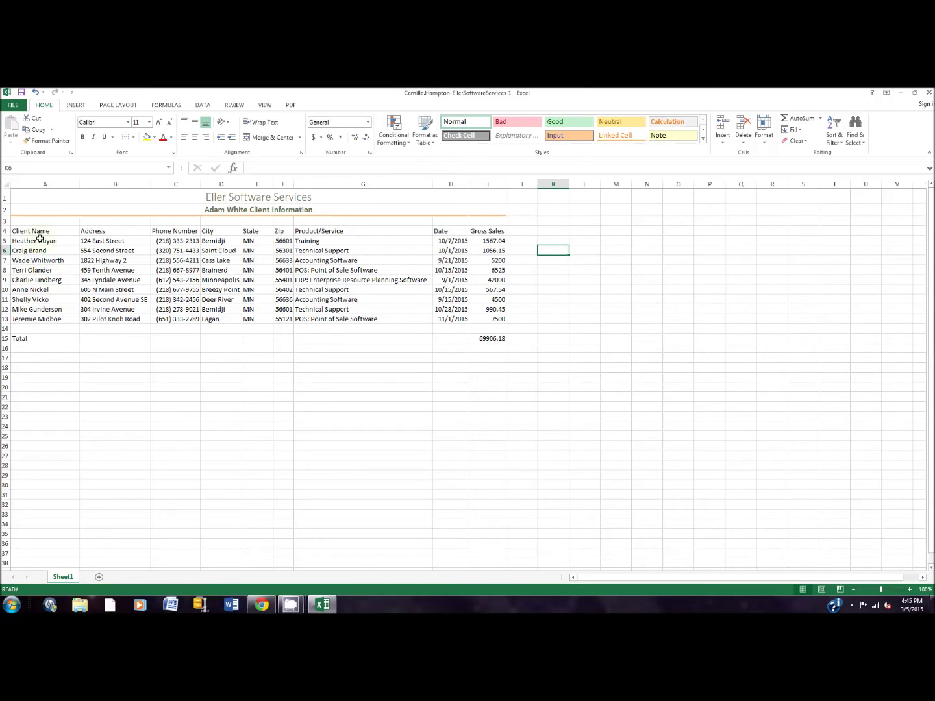
Shade client names A4:A15 and header row B4:I4 with the 40% - Accent1 cell style.
left_click_drag(42, 232, 48, 337)
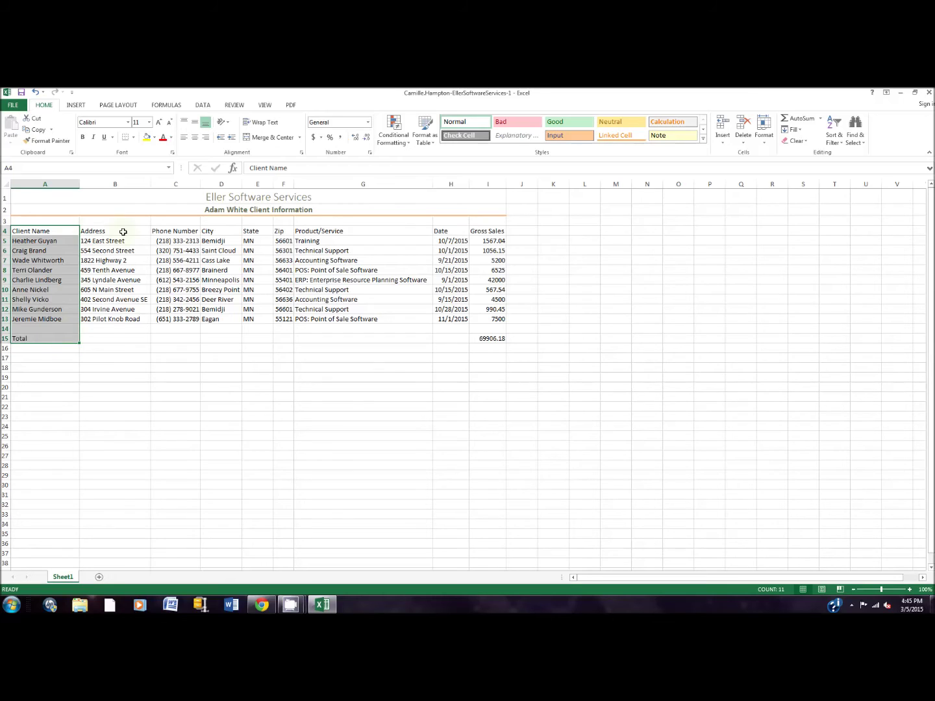
mouse_move(114, 231)
left_mouse_down()
mouse_move(509, 228)
mouse_move(485, 233)
left_mouse_up()
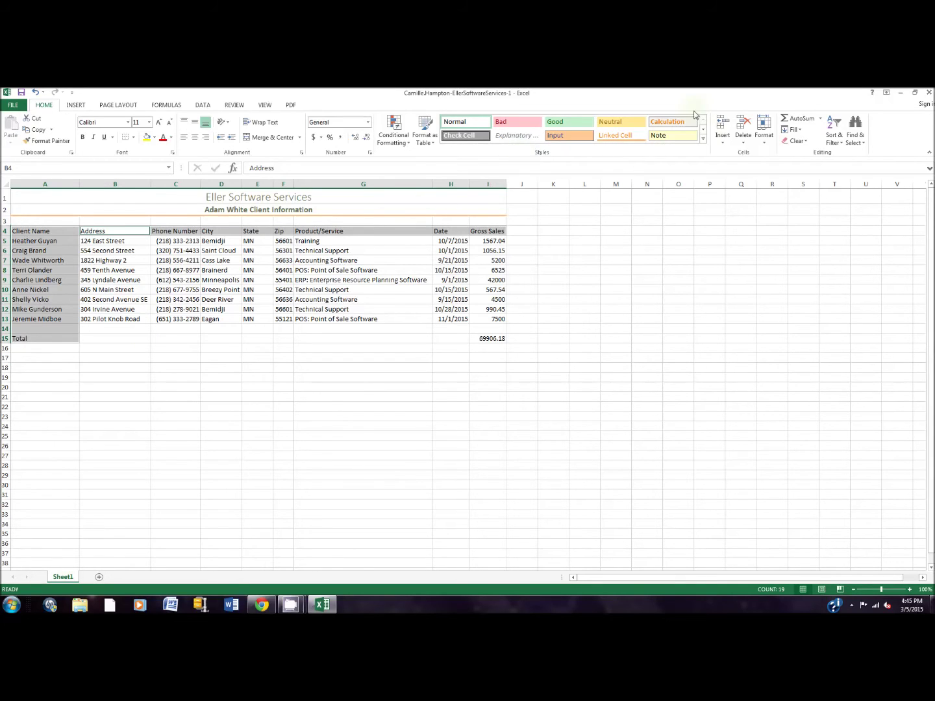
left_click(703, 139)
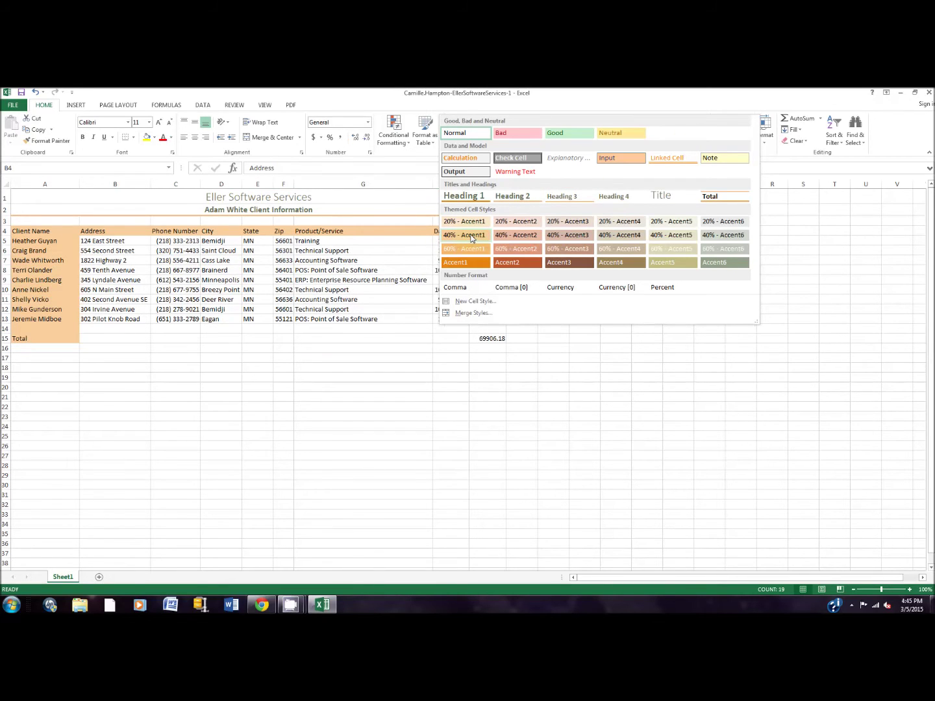
left_click(471, 236)
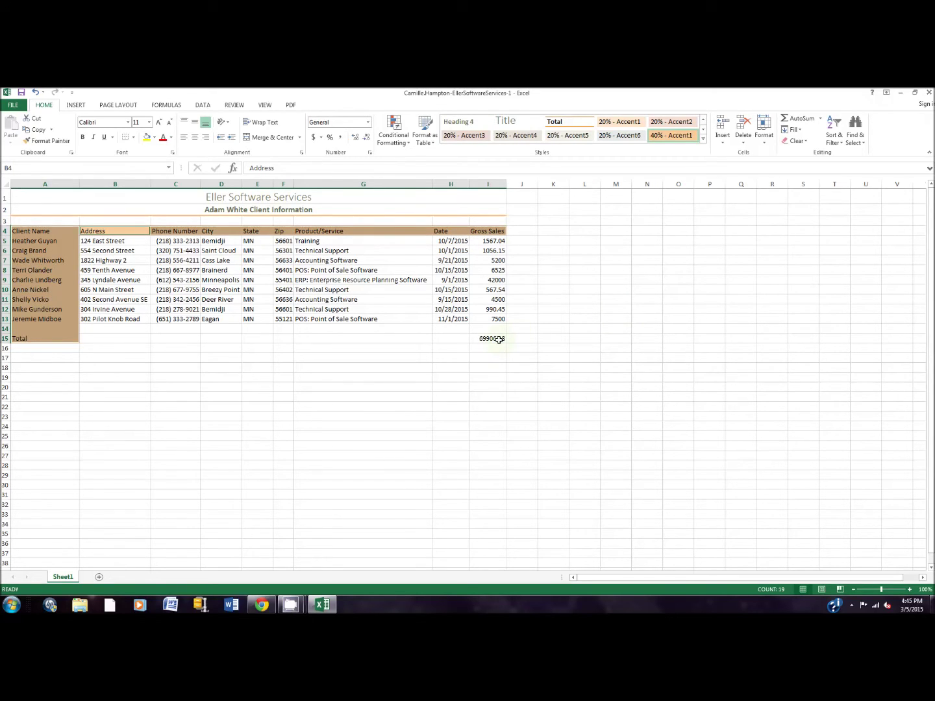
left_click(499, 339)
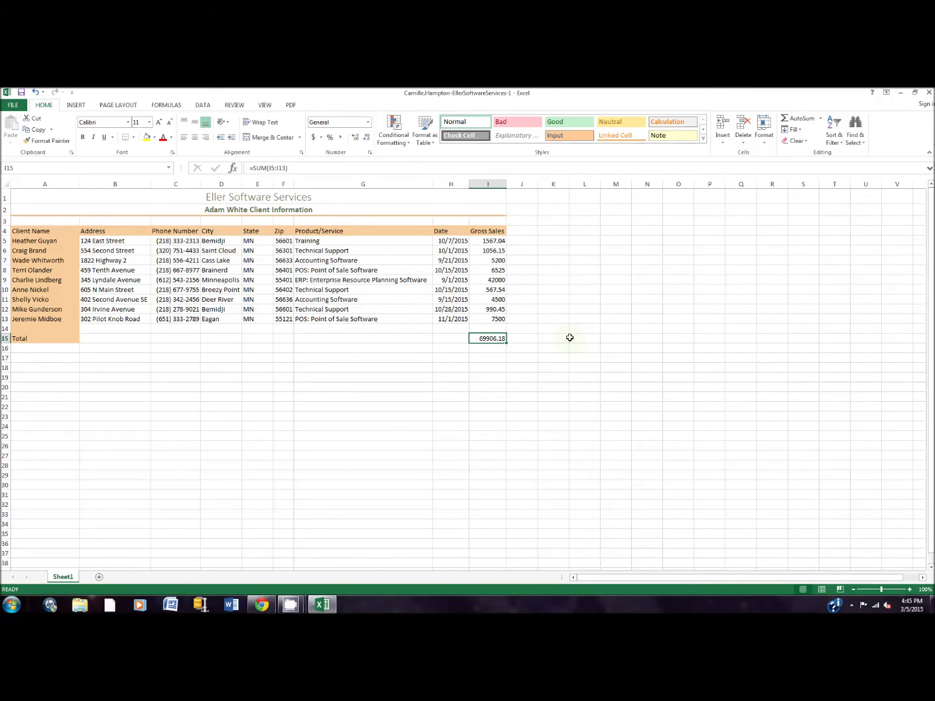
Give the 69906.18 Gross Sales total in I15 the Total cell style.
left_click(702, 140)
left_click(711, 196)
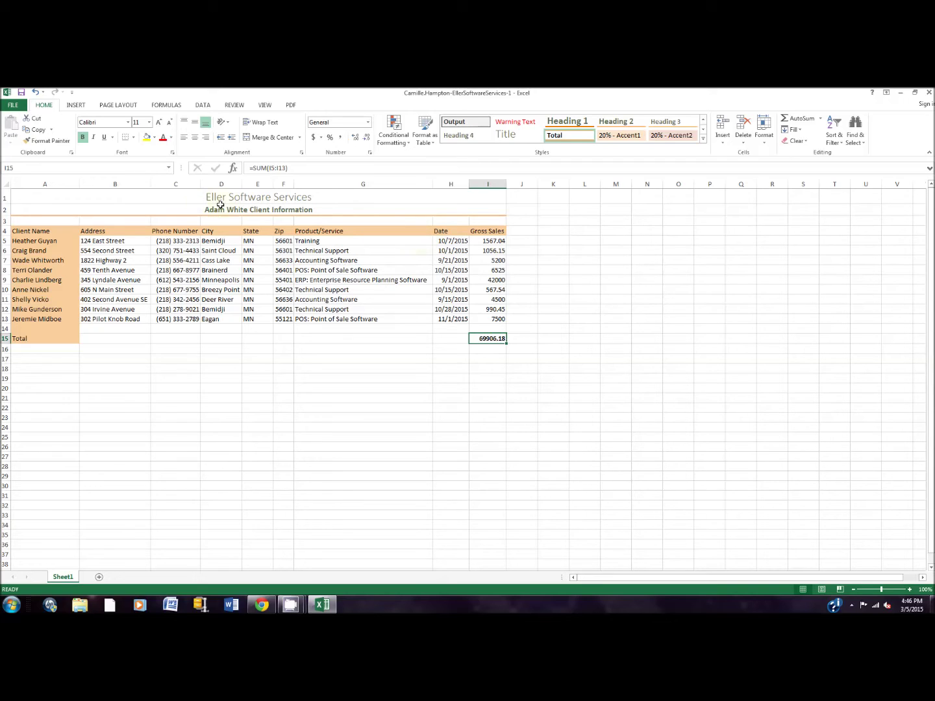
left_click_drag(46, 229, 492, 229)
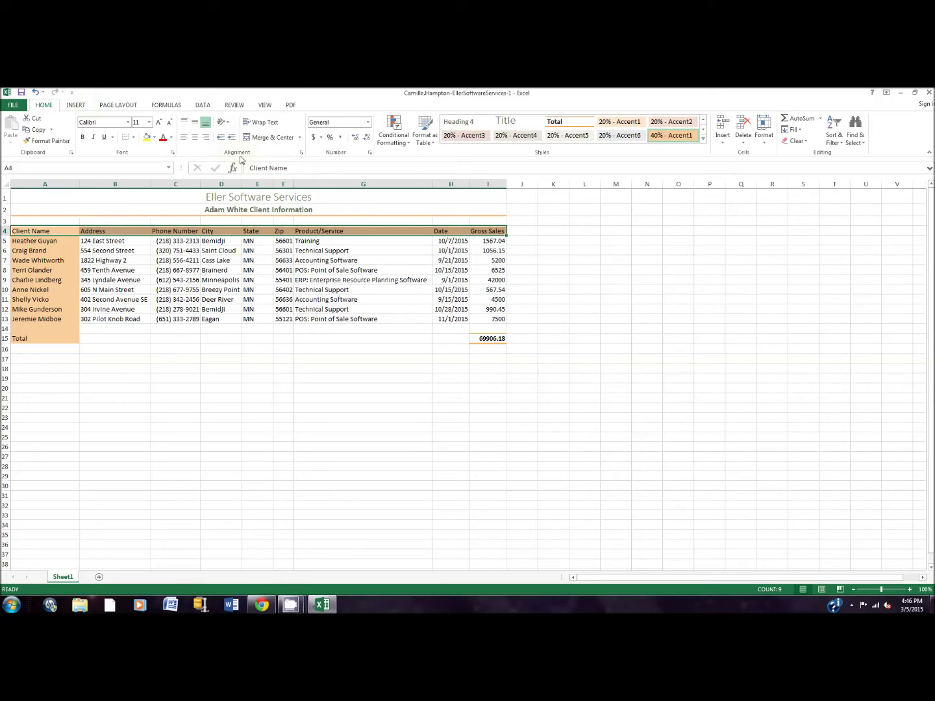
Angle the A4:I4 column headings counterclockwise.
left_click(228, 123)
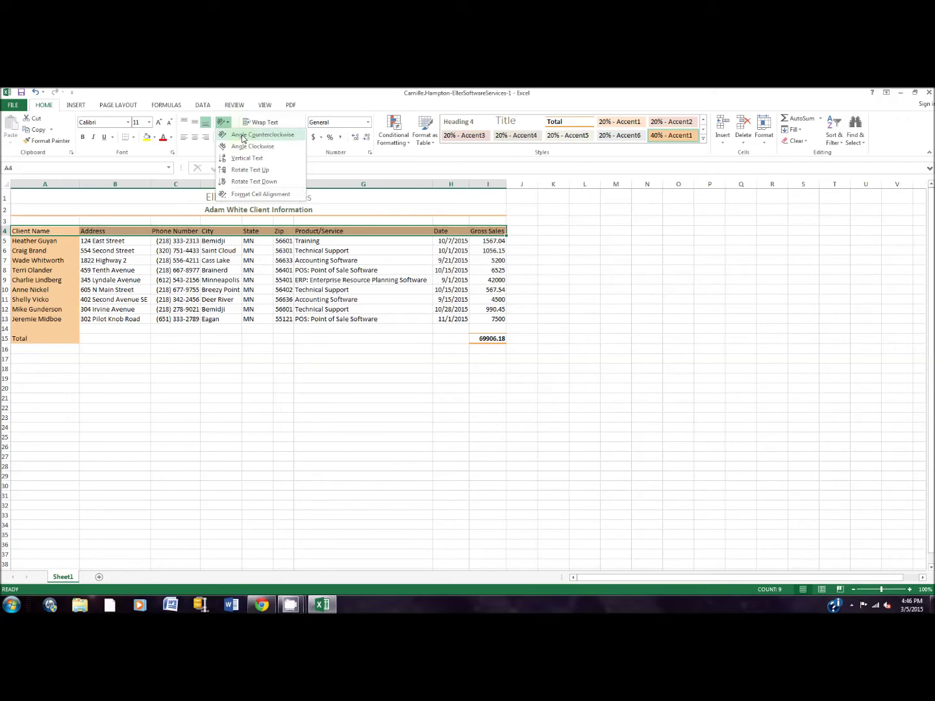
left_click(241, 136)
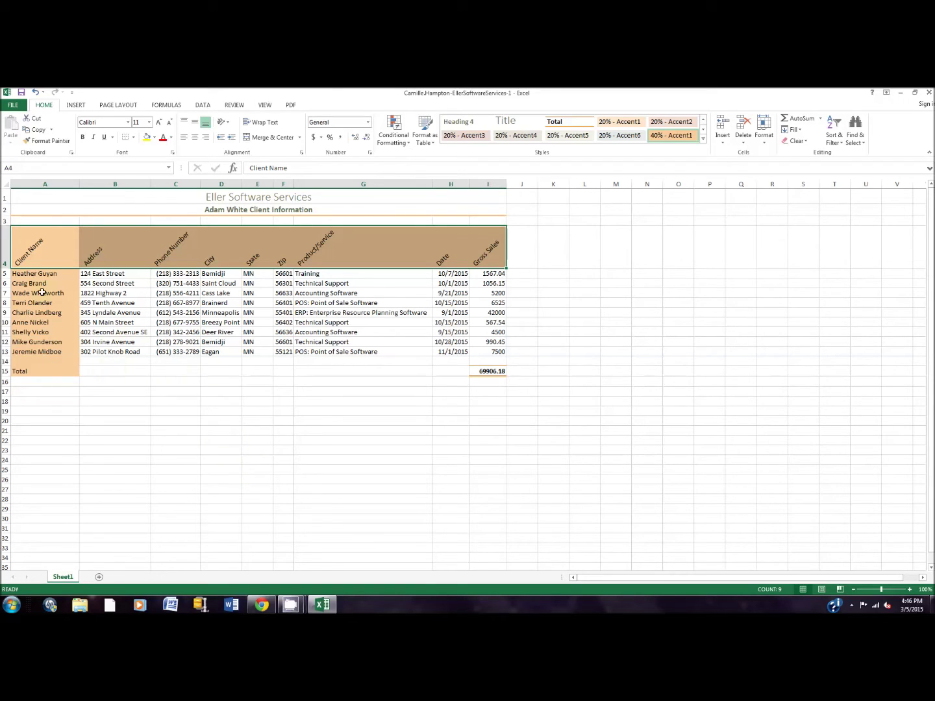
left_click_drag(41, 253, 45, 374)
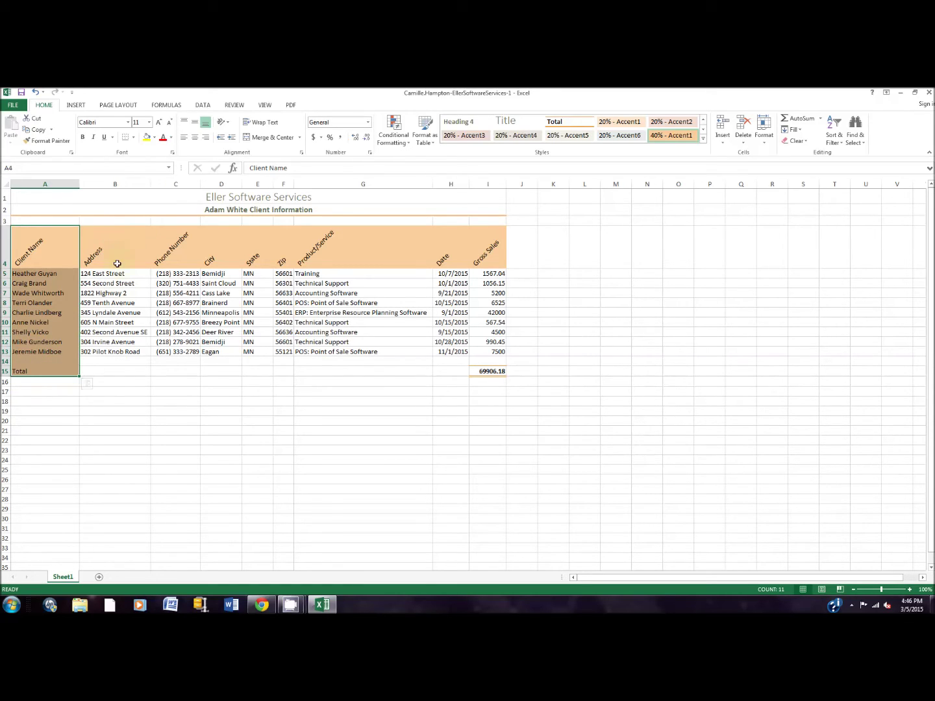
Format the row 4 headings and column A client names as bold 12-point Verdana.
left_click_drag(107, 249, 498, 252)
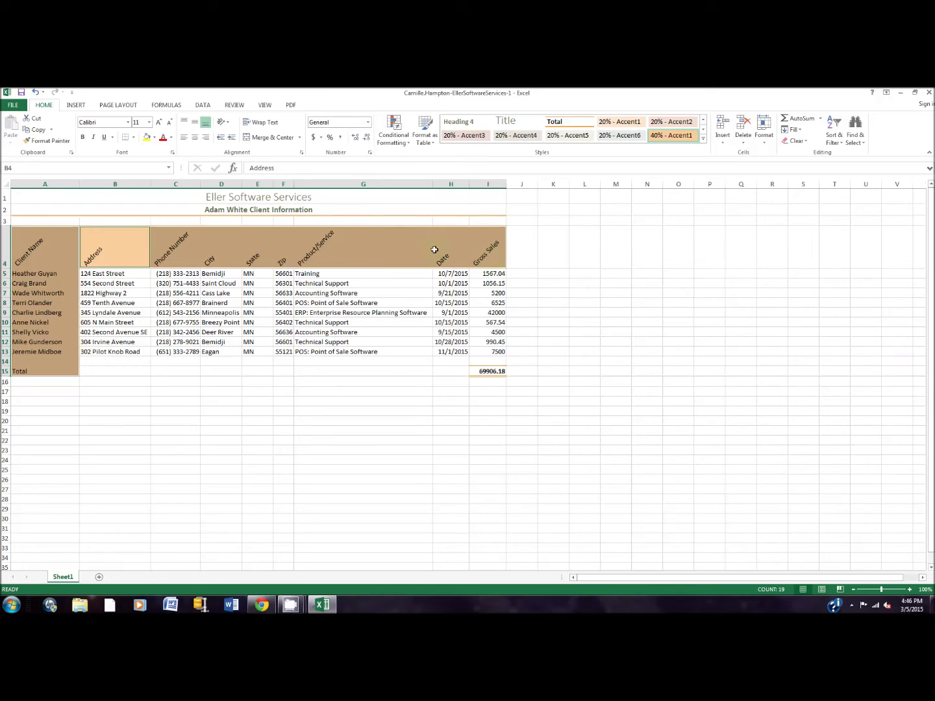
left_click(149, 122)
left_click(137, 171)
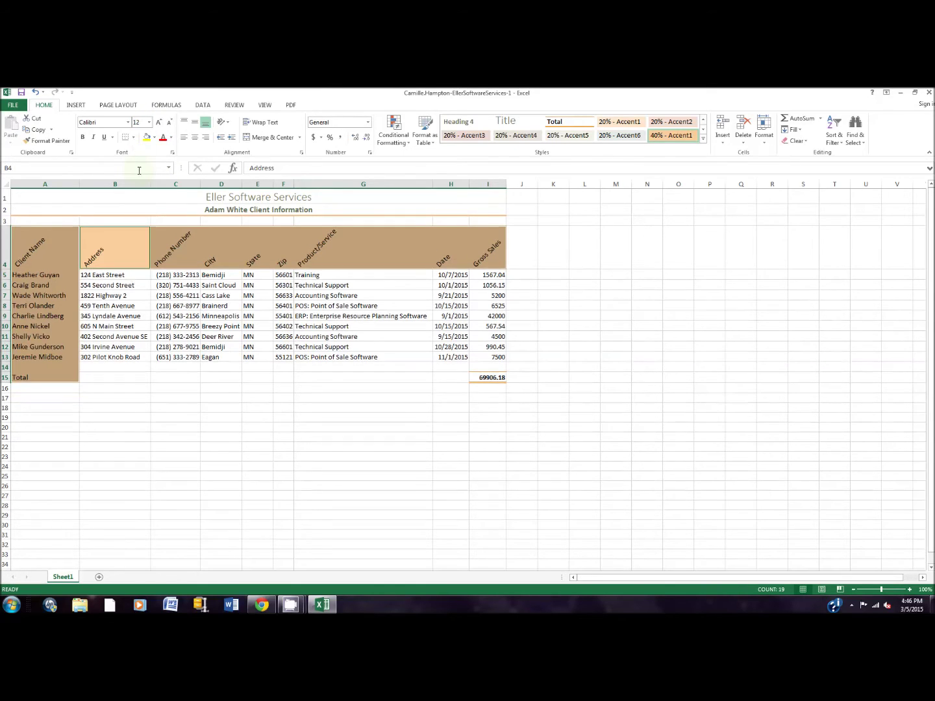
left_click(129, 124)
type("Verdana")
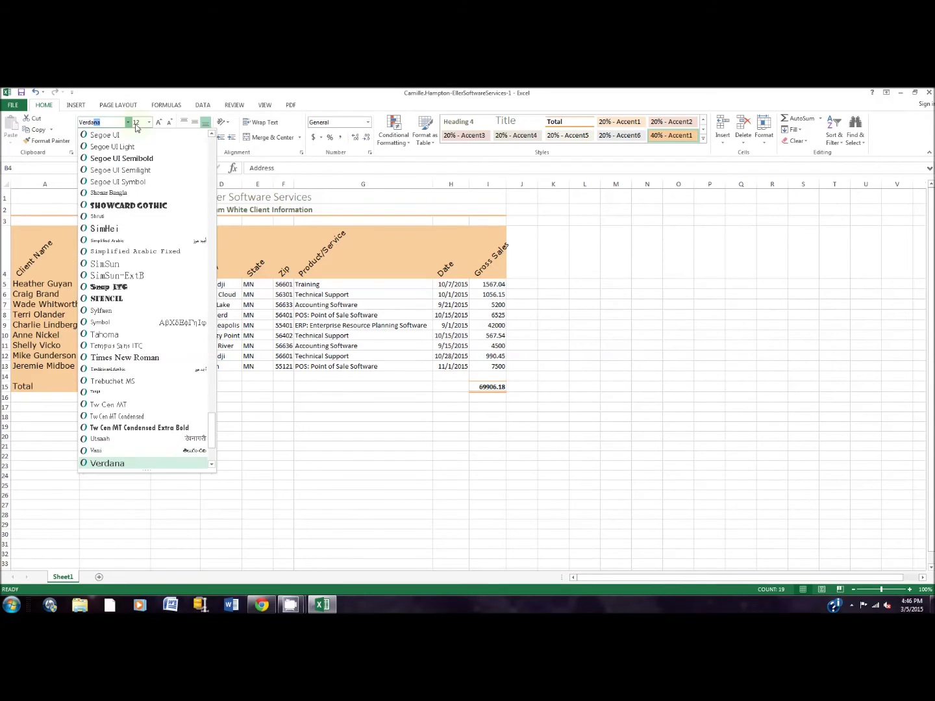
key("Return")
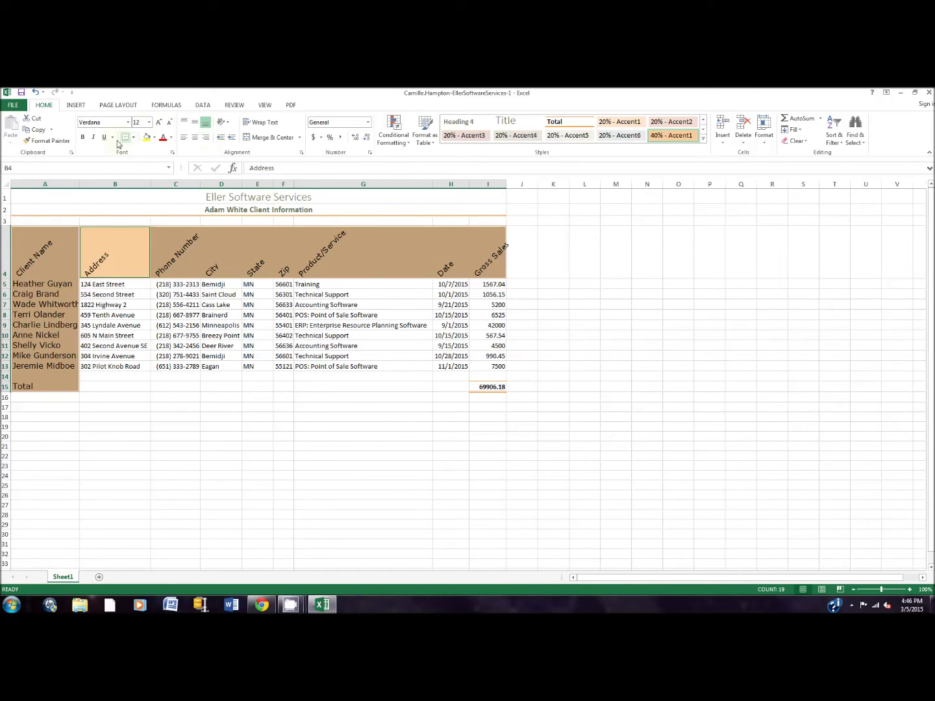
left_click(85, 137)
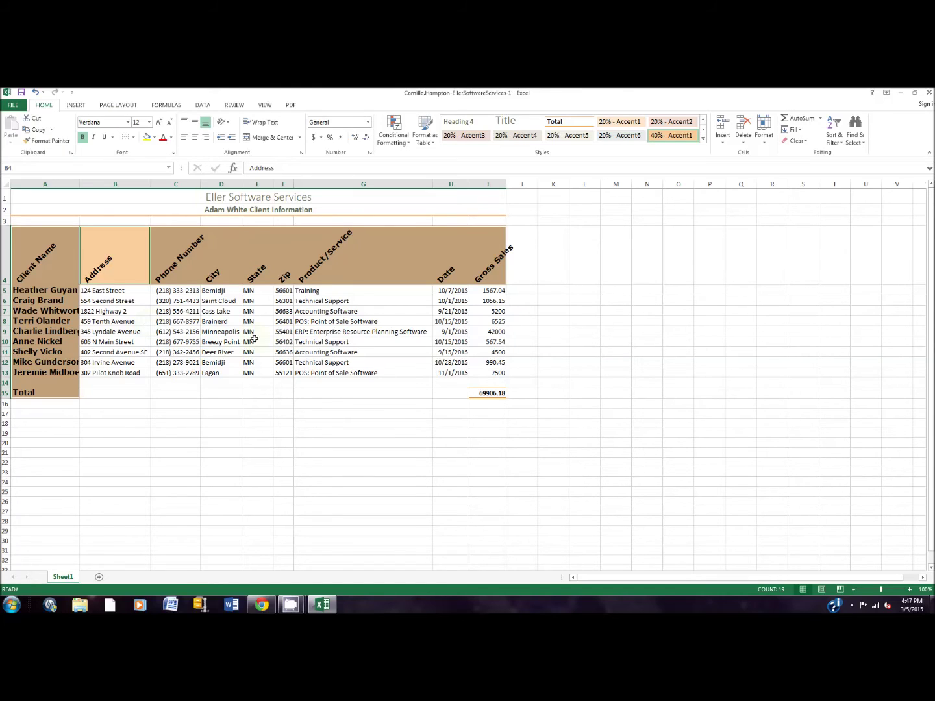
Center-align the phone numbers C5:C13 and the State and Zip values E5:F13.
left_click_drag(193, 247, 176, 355)
left_click_drag(173, 291, 173, 368)
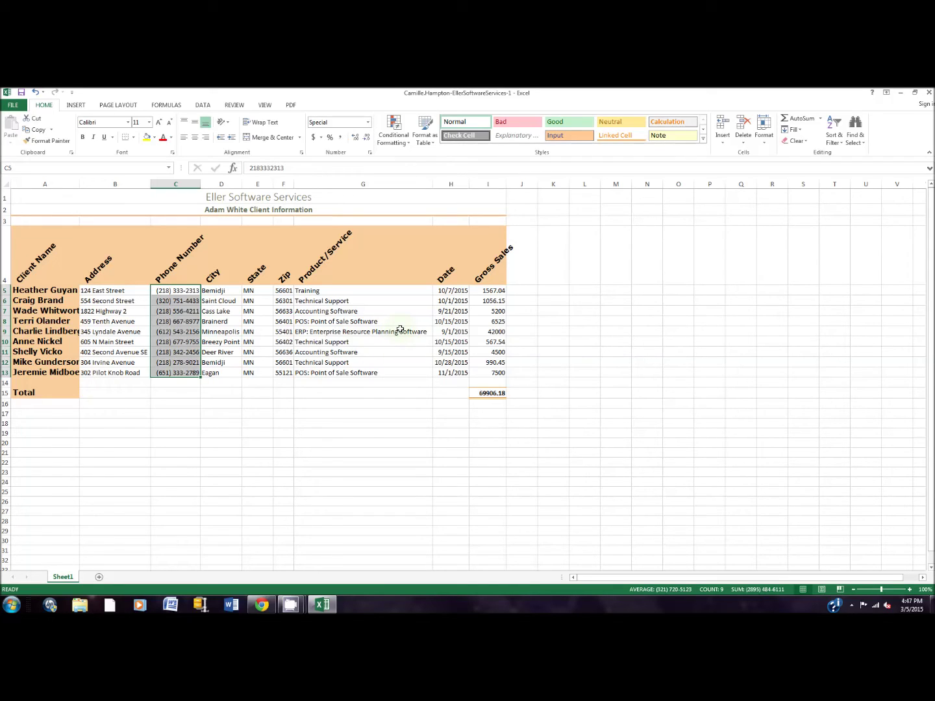
left_click(248, 291, "ctrl")
left_click_drag(249, 291, 289, 373)
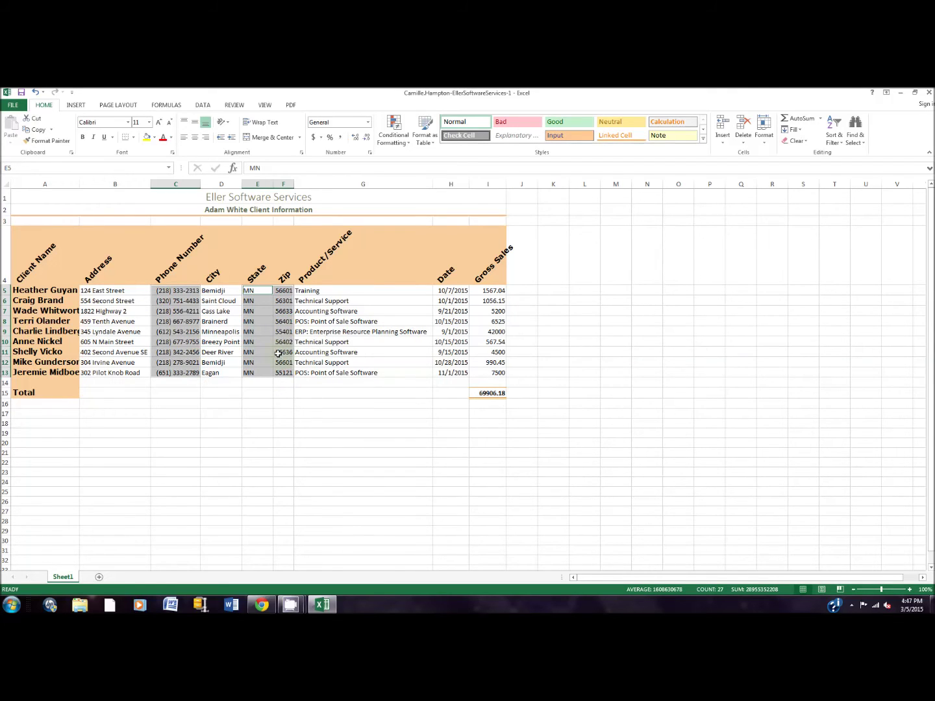
left_click(193, 138)
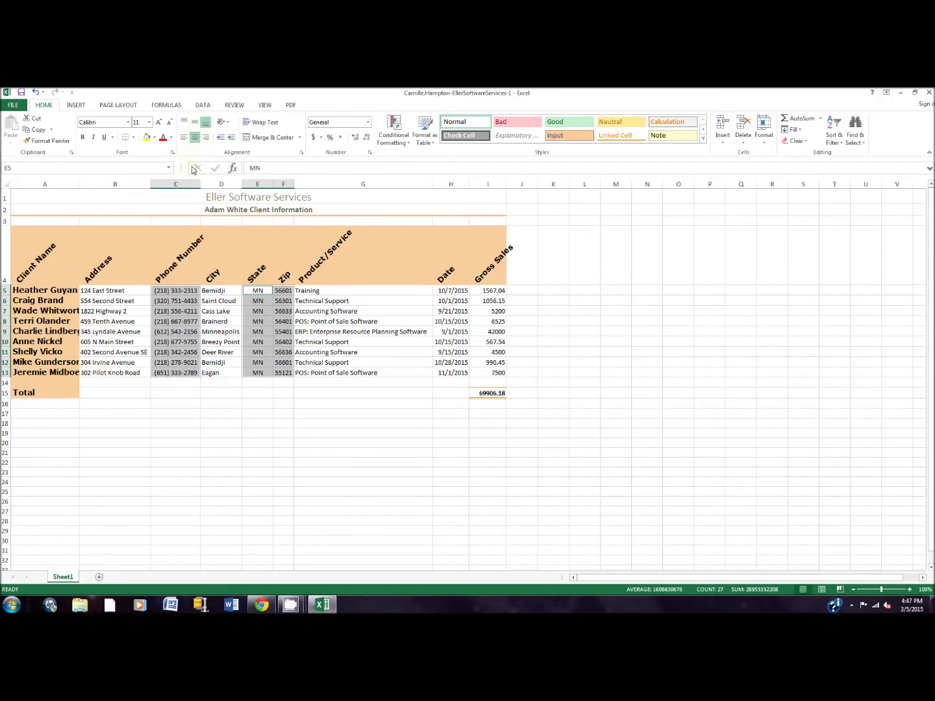
left_click_drag(259, 197, 260, 205)
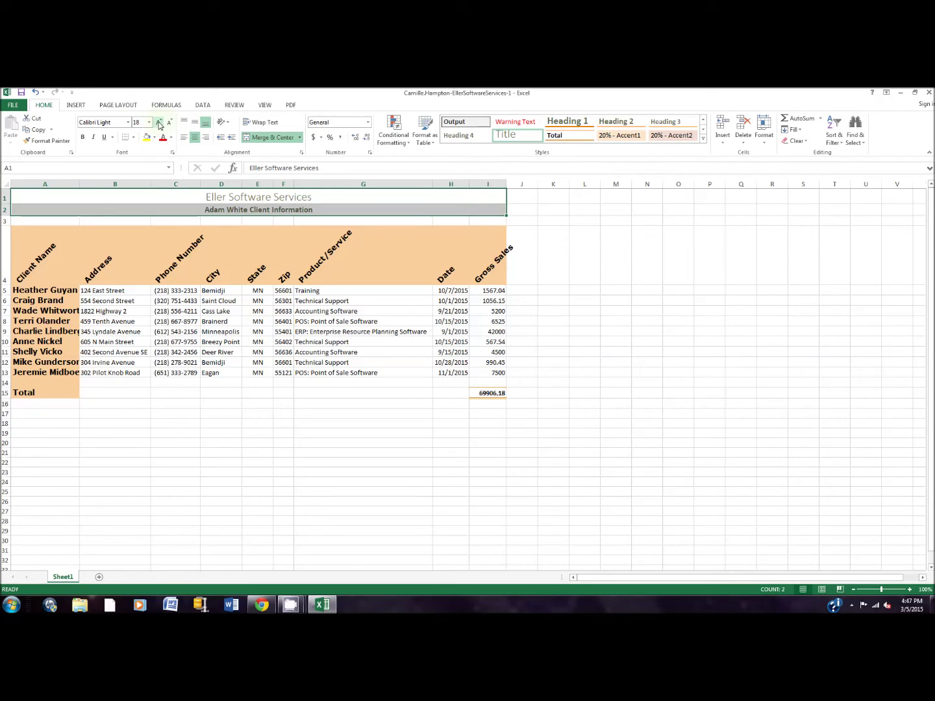
Increase the font size of title rows A1:I2 two steps.
left_click(160, 123)
left_click(160, 123)
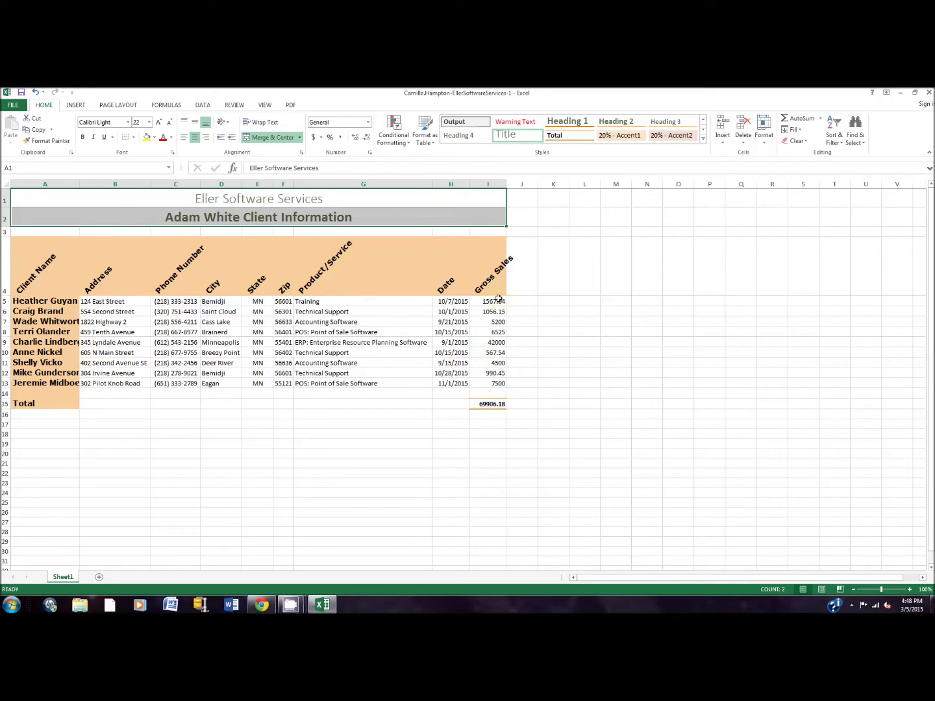
left_click_drag(499, 302, 498, 403)
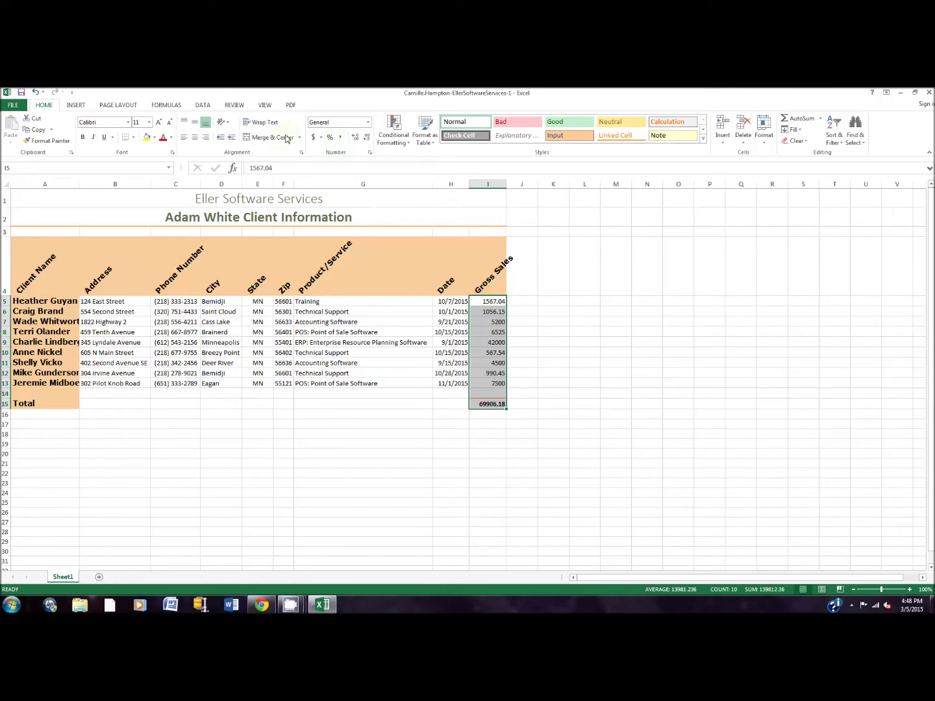
Format Gross Sales I5:I15 in Comma Style, showing the total as 69,906.18.
left_click(340, 137)
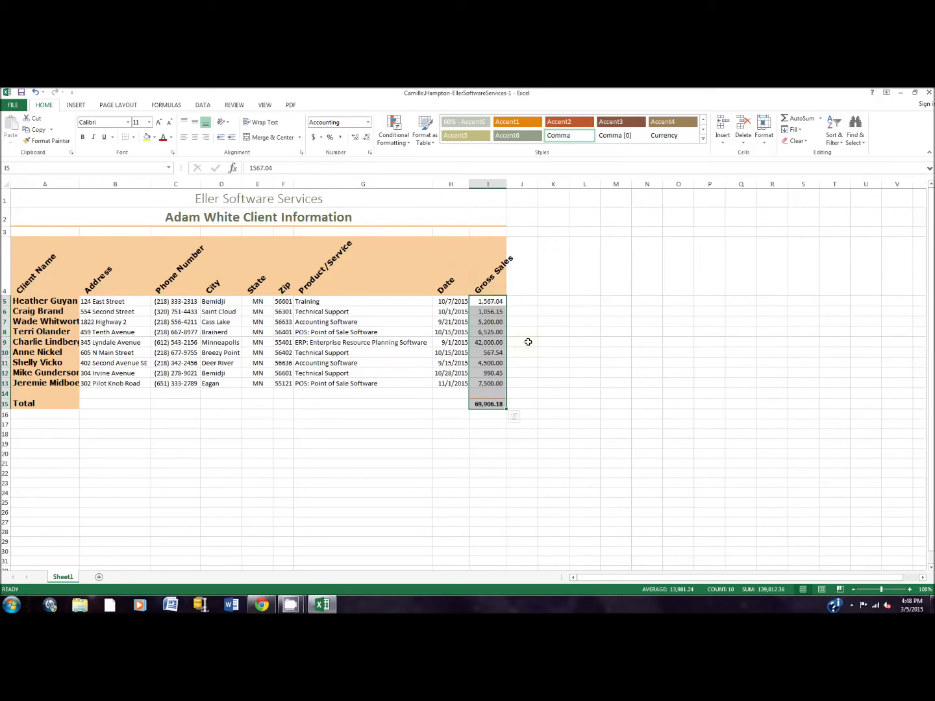
left_click(481, 405)
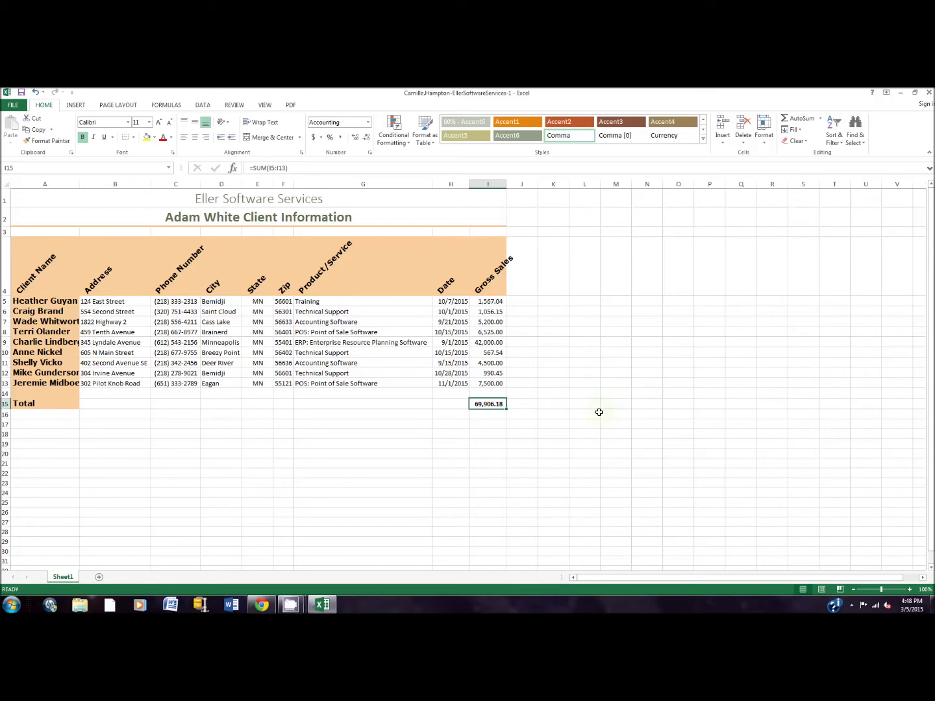
left_click(471, 299)
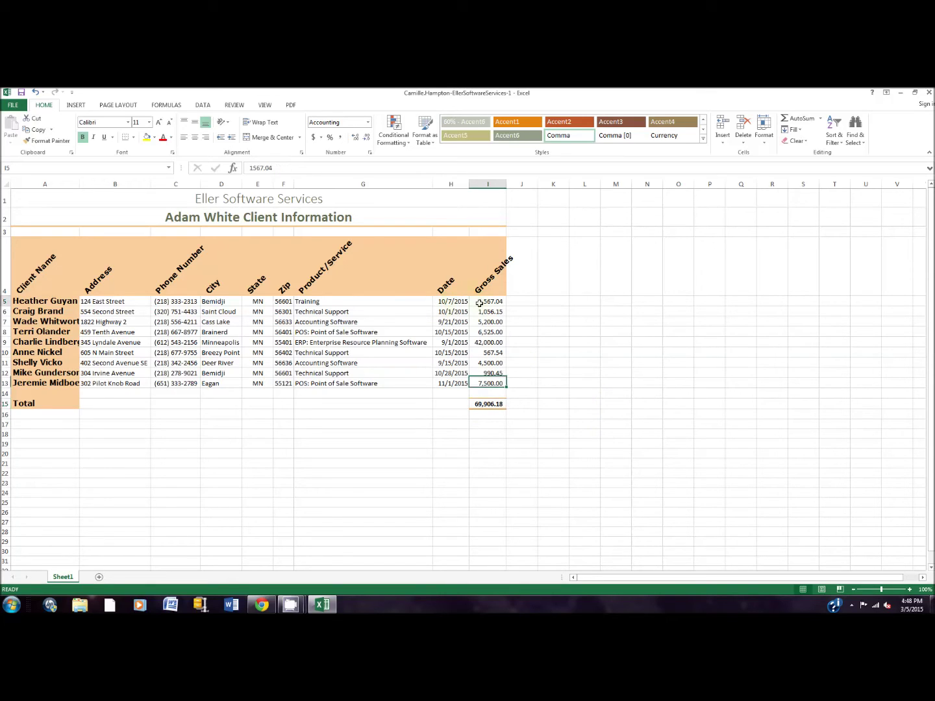
left_click(494, 403, "ctrl")
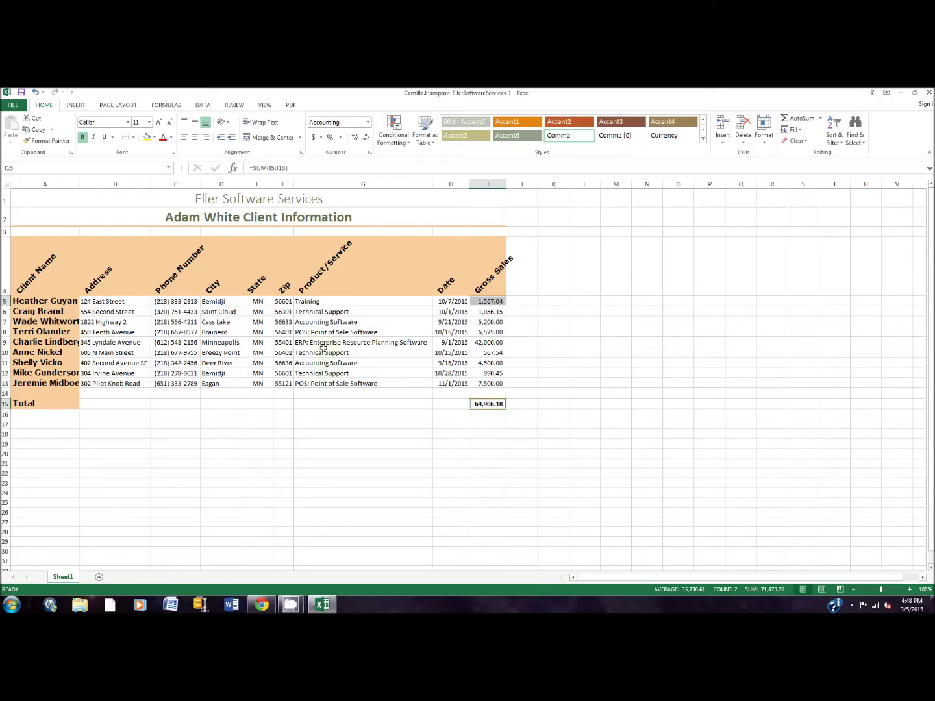
Collapse the ribbon, give I5 and the I15 total a $ Accounting format, and test column I's width.
key("ctrl+F1")
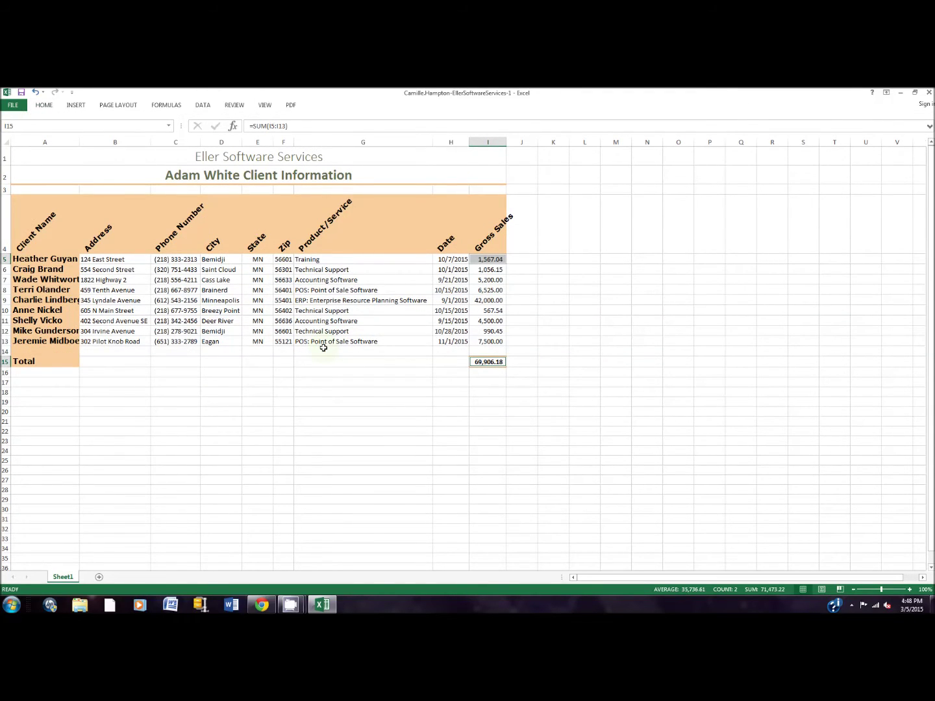
key("ctrl+1")
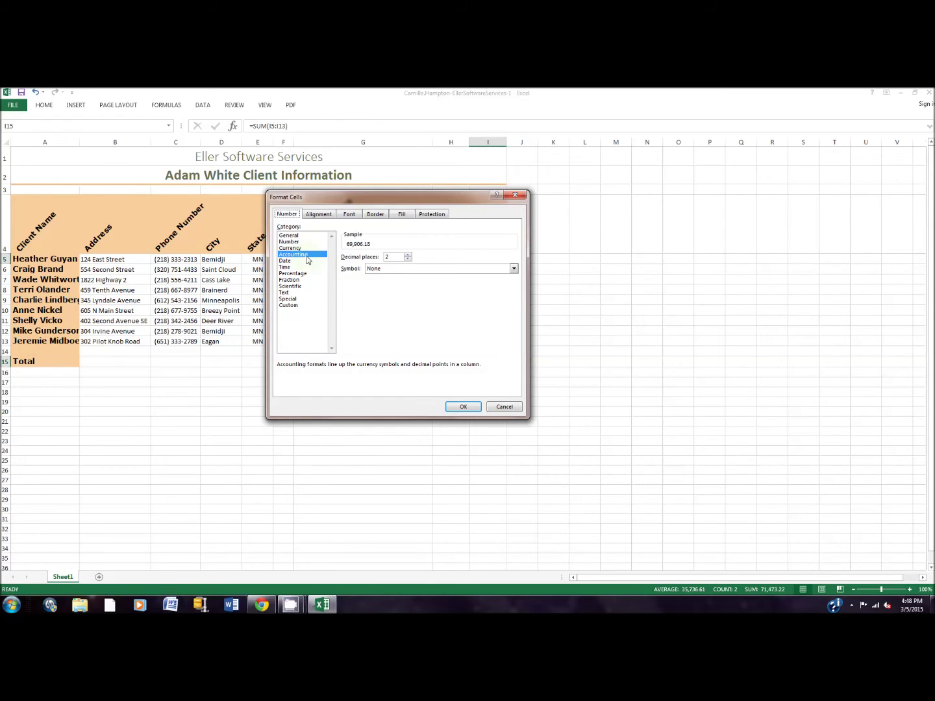
left_click(376, 272)
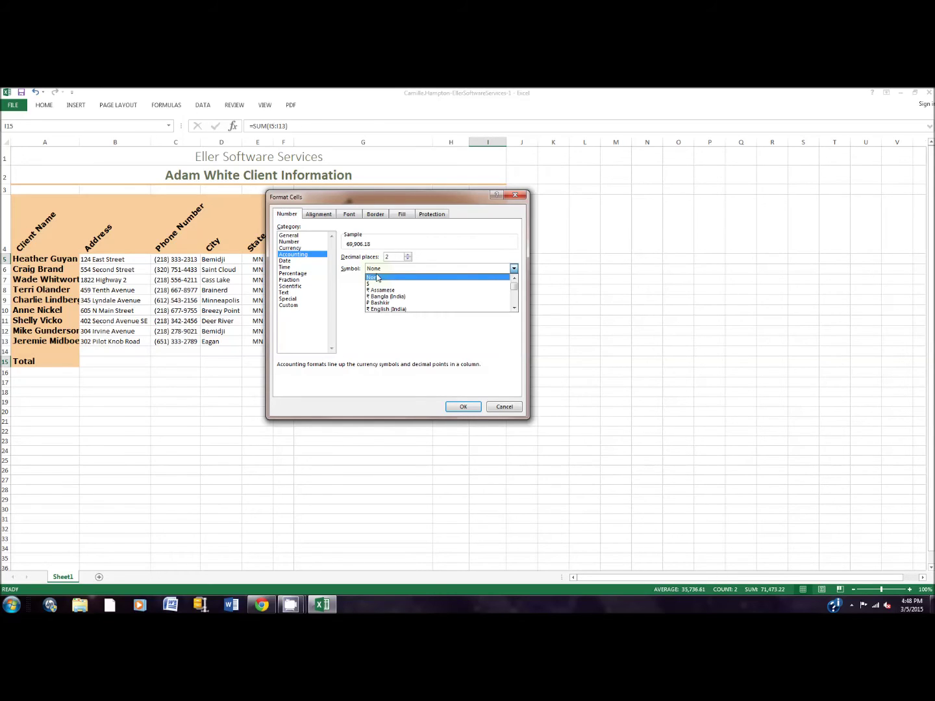
left_click(376, 283)
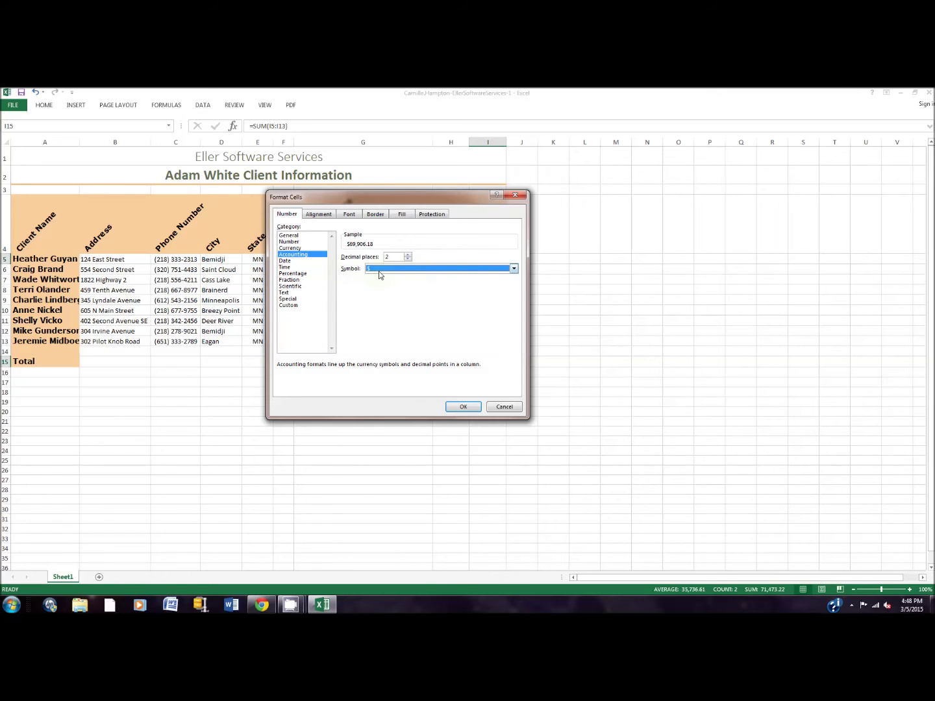
left_click(476, 407)
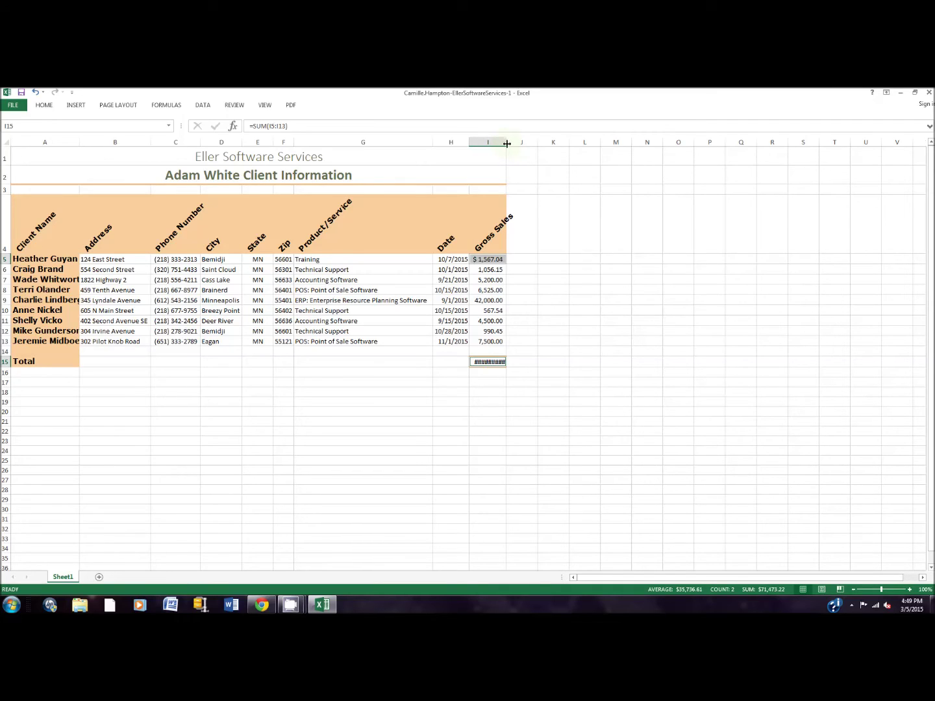
left_click_drag(506, 142, 514, 142)
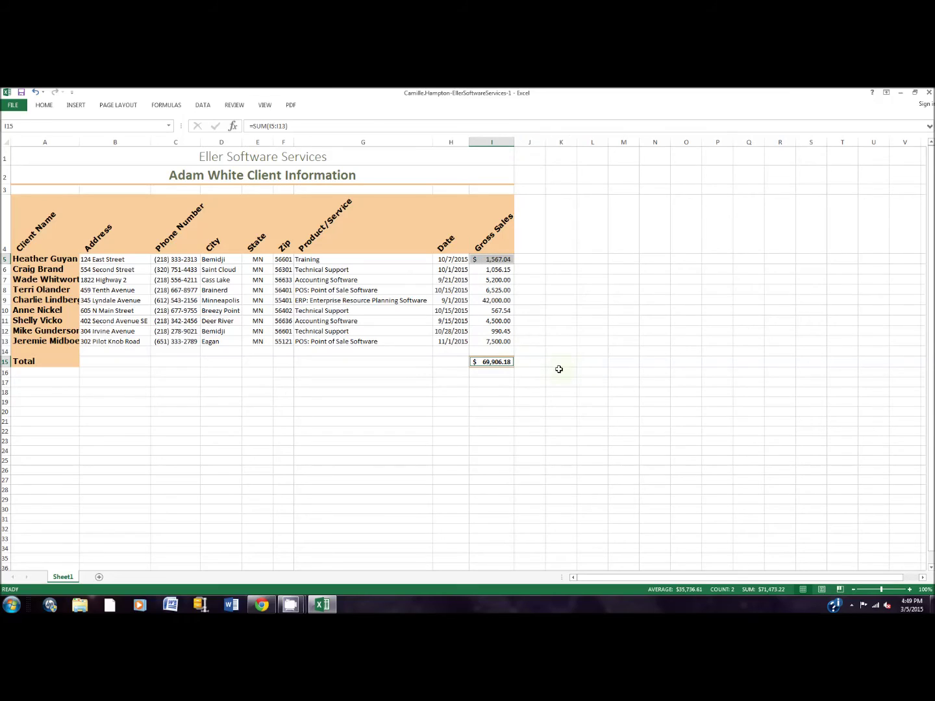
left_click_drag(513, 143, 505, 143)
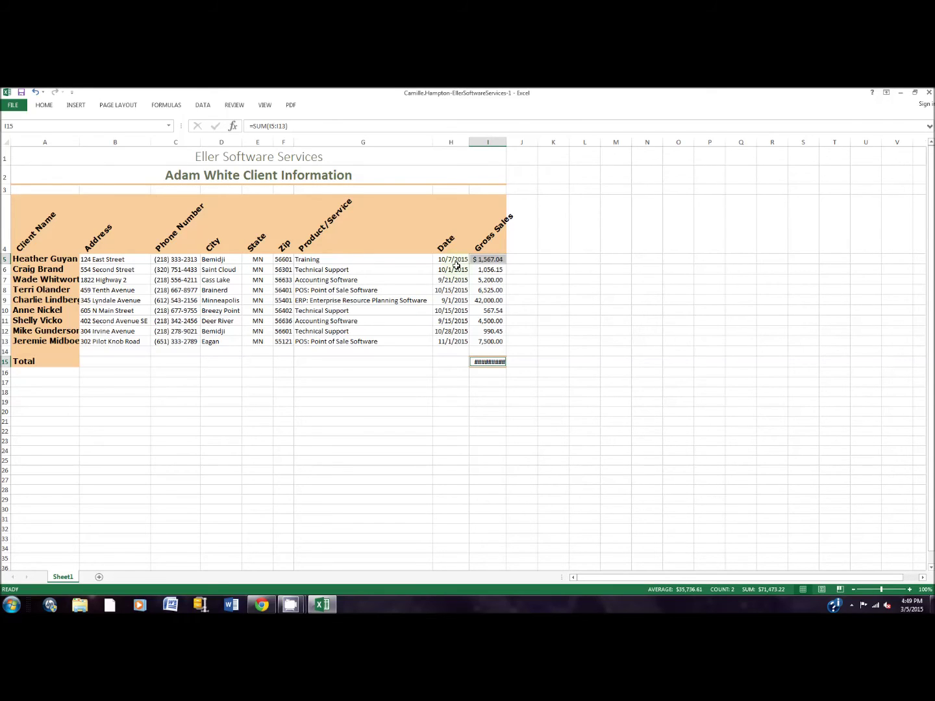
Hide the ribbon, close the help window, and set the ribbon to Auto-hide.
key("ctrl+shift+F1")
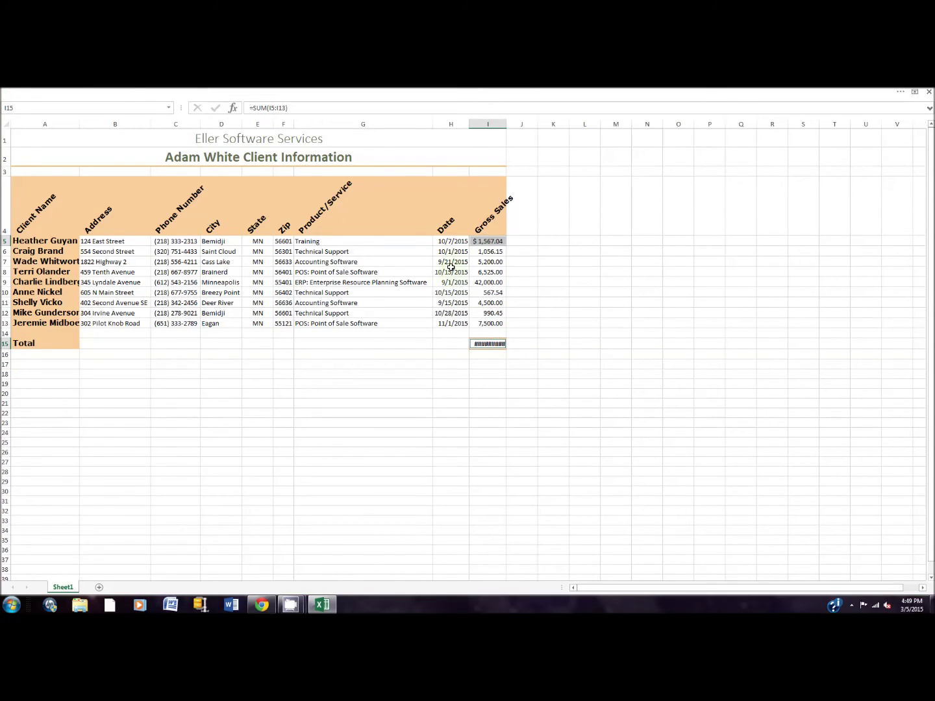
left_click(902, 93)
left_click(901, 92)
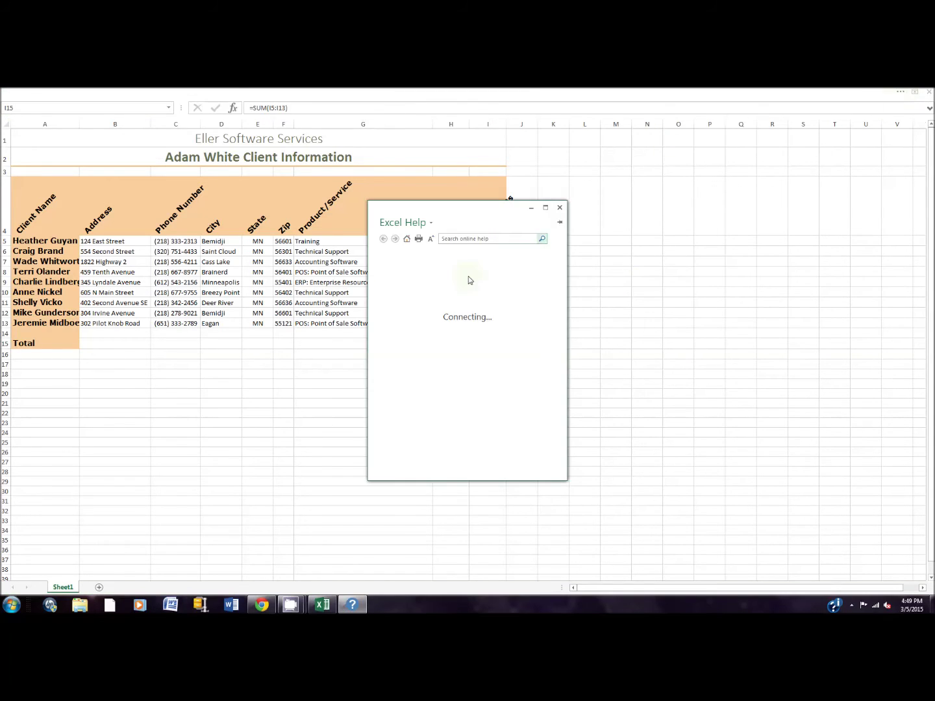
left_click(559, 208)
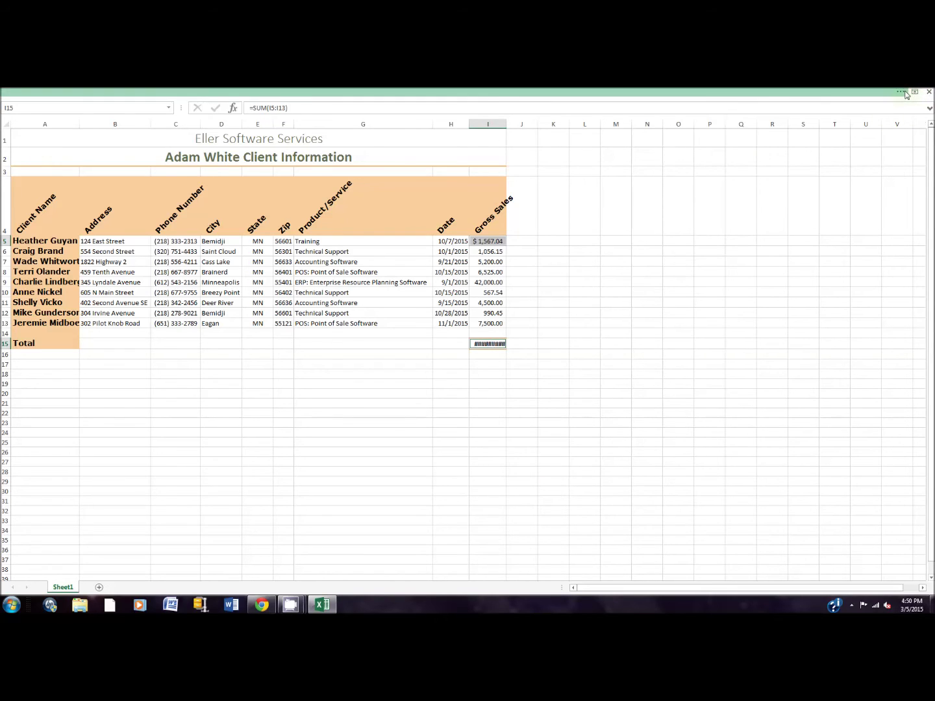
left_click(903, 92)
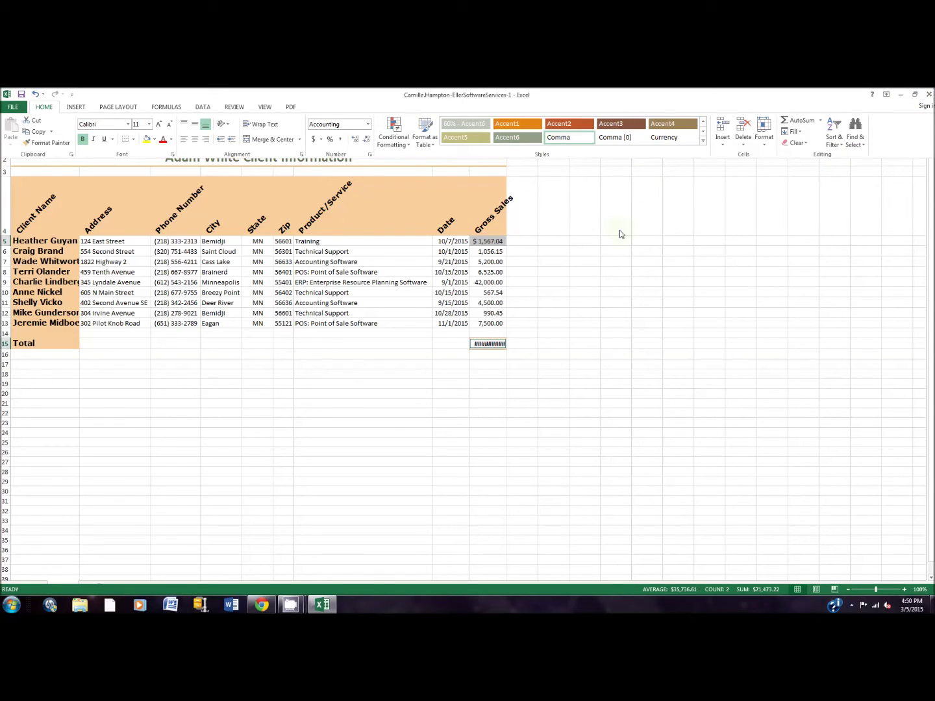
left_click(884, 93)
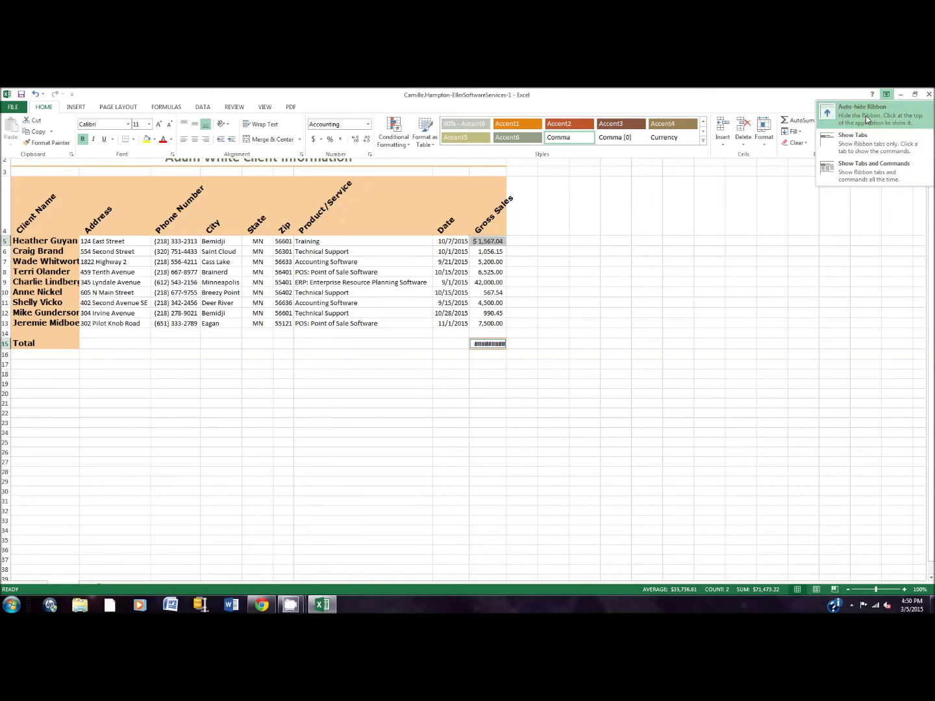
left_click(865, 115)
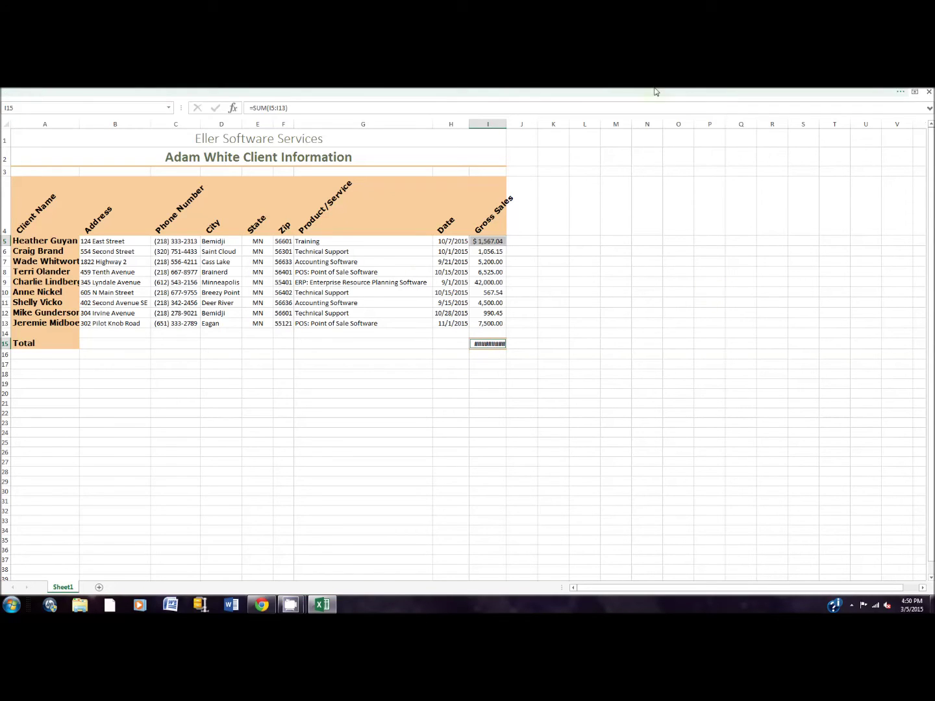
Re-maximize the Excel window and switch the ribbon to Show Tabs and Commands.
left_click(914, 92)
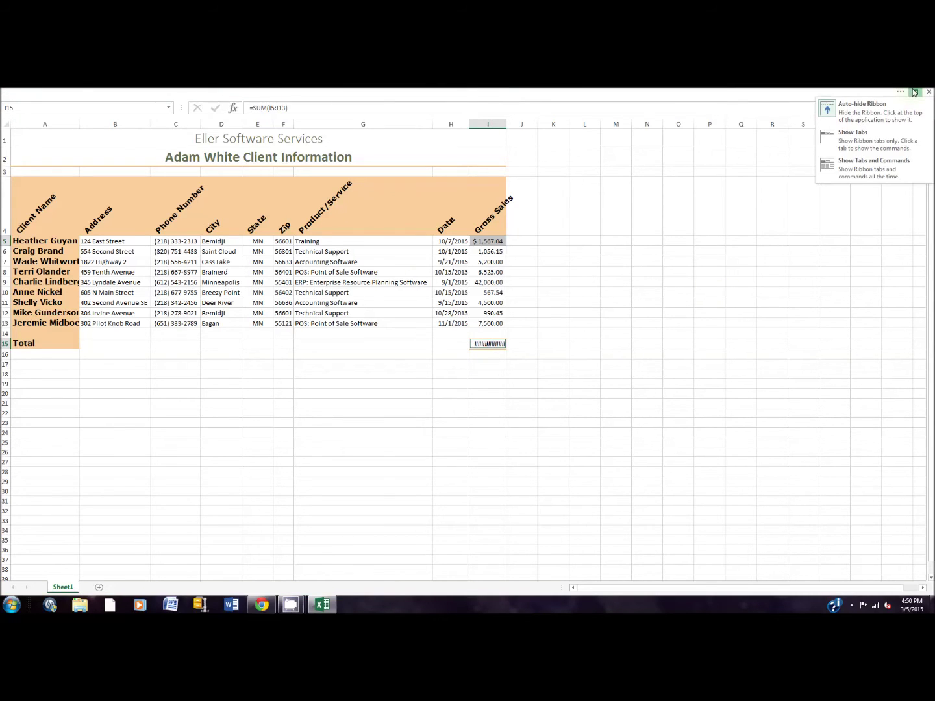
left_click(878, 137)
left_click(914, 93)
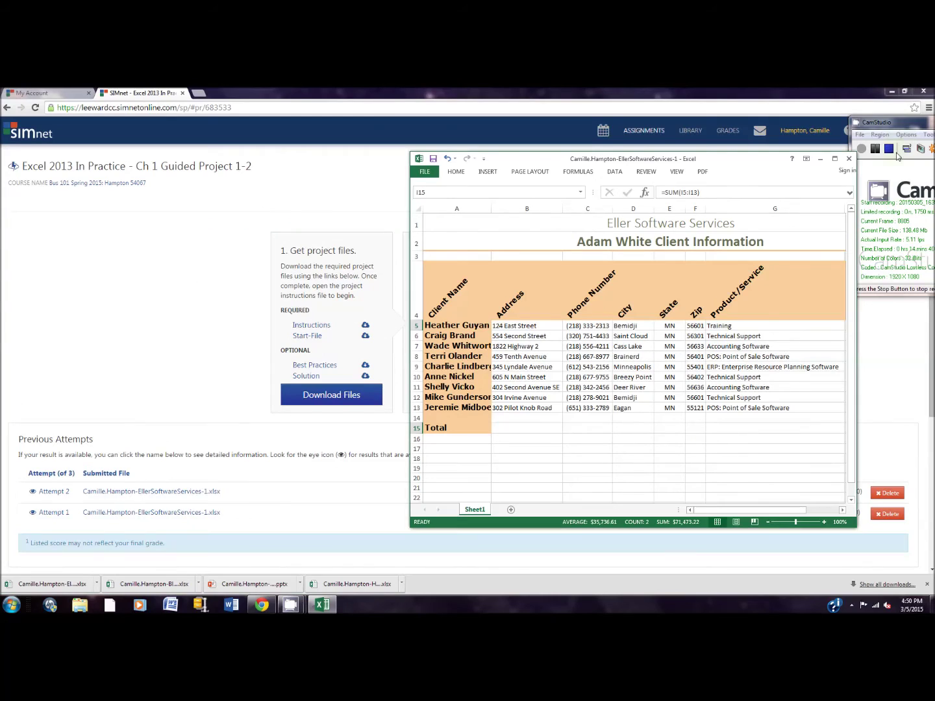
left_click(835, 159)
left_click(886, 97)
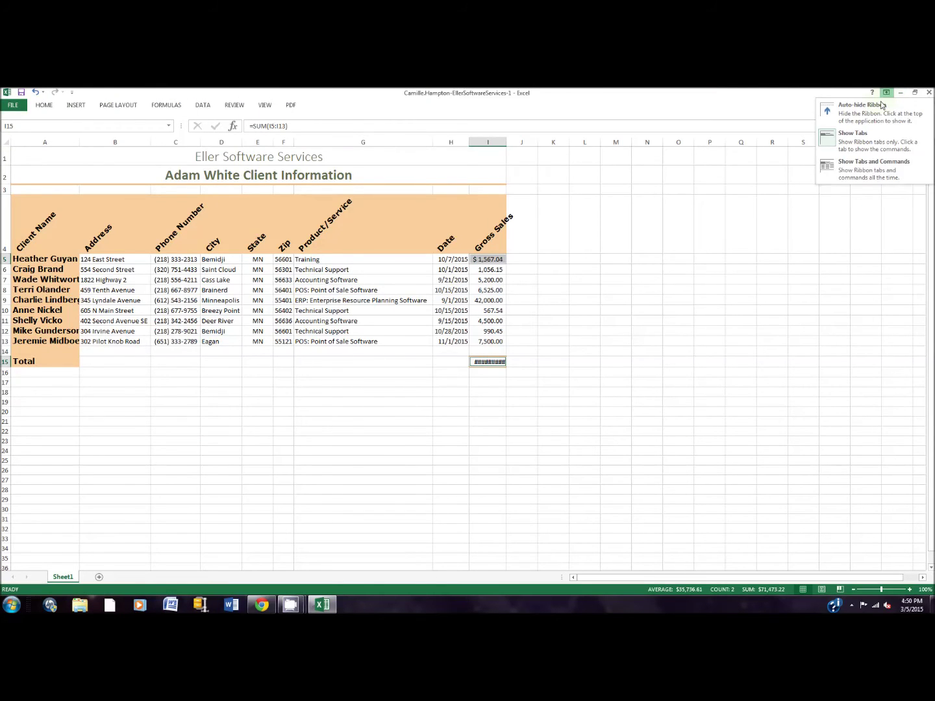
left_click(867, 168)
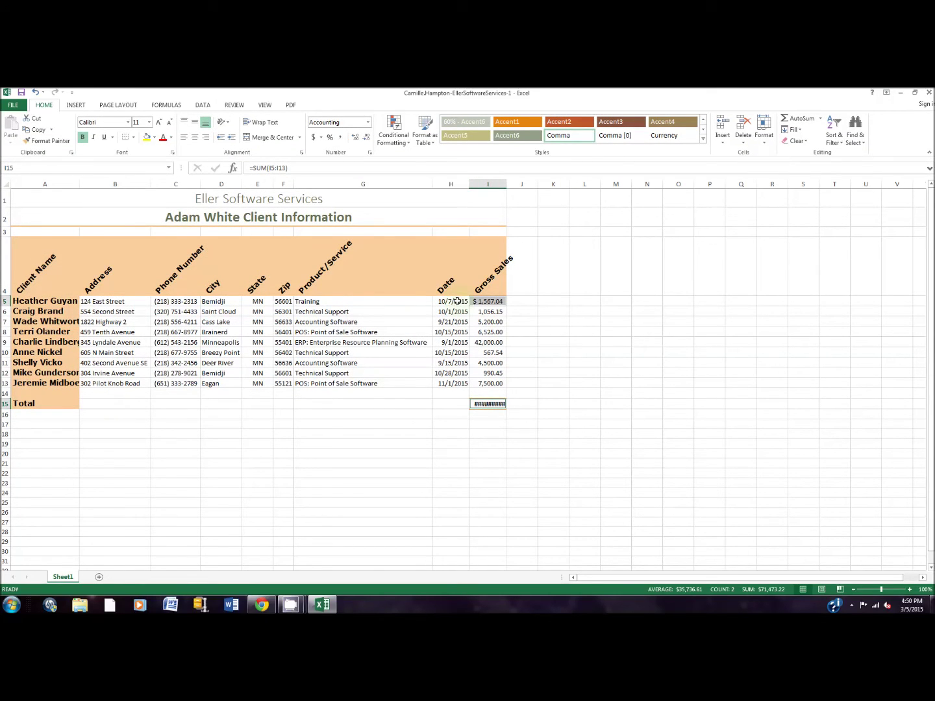
Format the dates in H5:H13 as Short Date.
left_click_drag(456, 301, 445, 382)
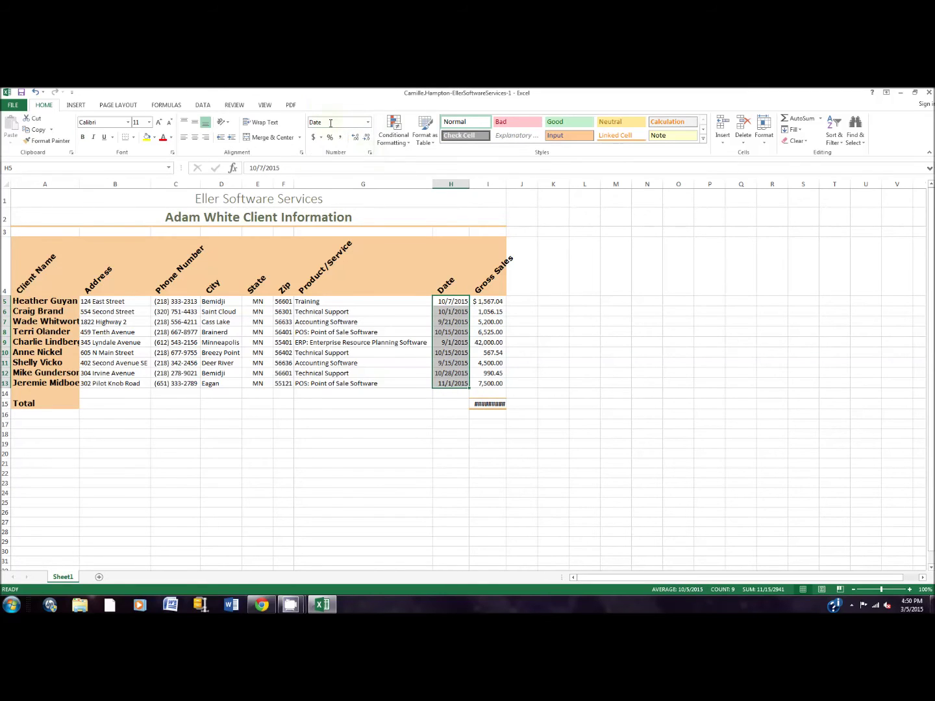
left_click(367, 122)
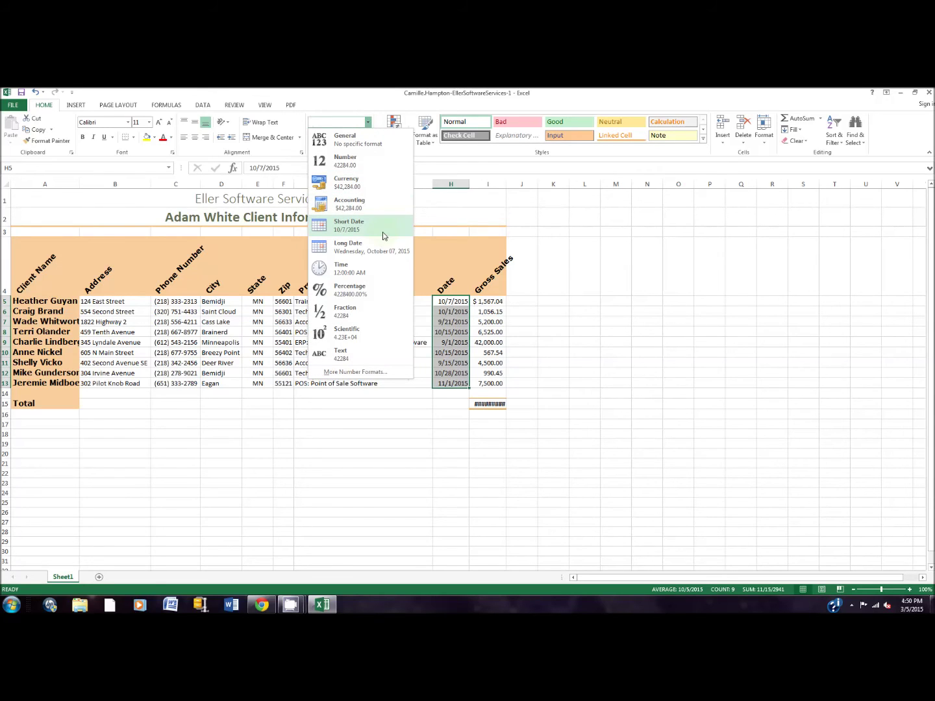
left_click(383, 231)
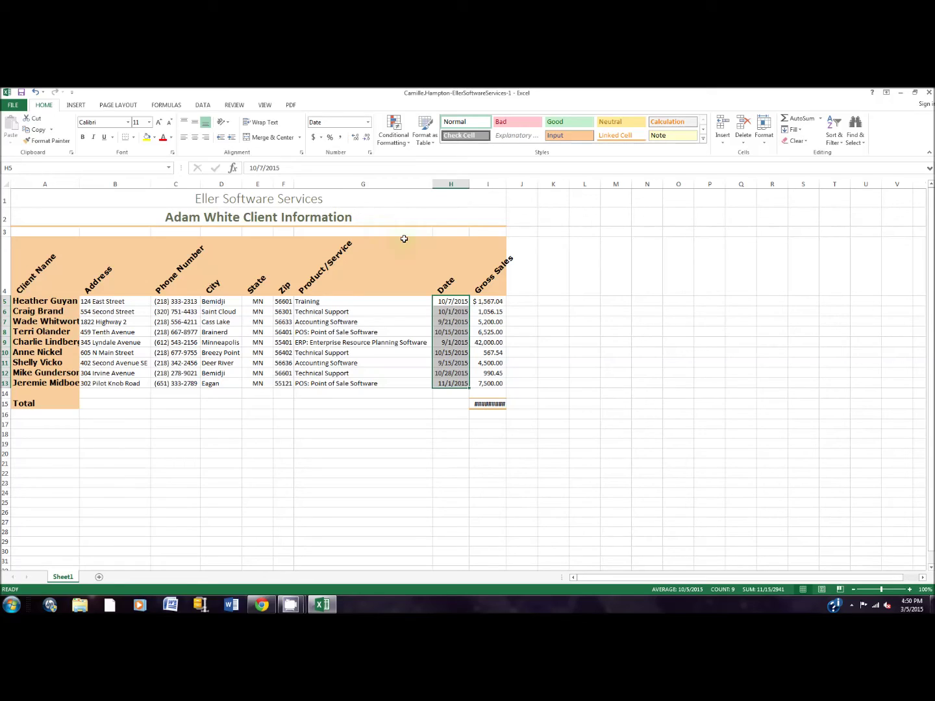
mouse_move(515, 357)
AutoFit the widths of columns A–I across table A4:I15 so the $69,906.18 total displays.
left_click_drag(35, 273, 477, 399)
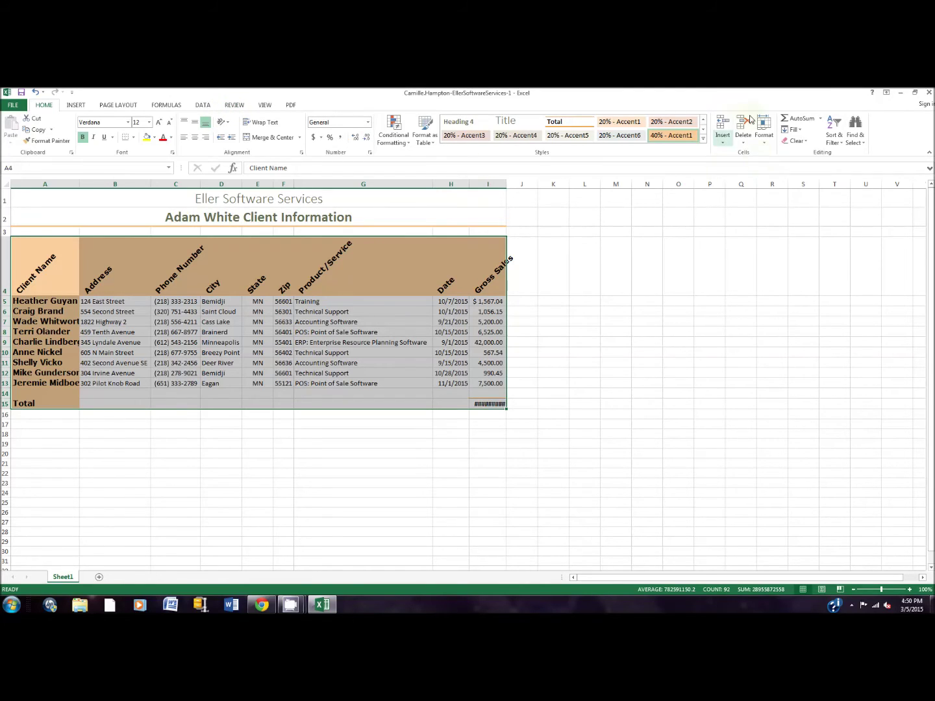
left_click(765, 139)
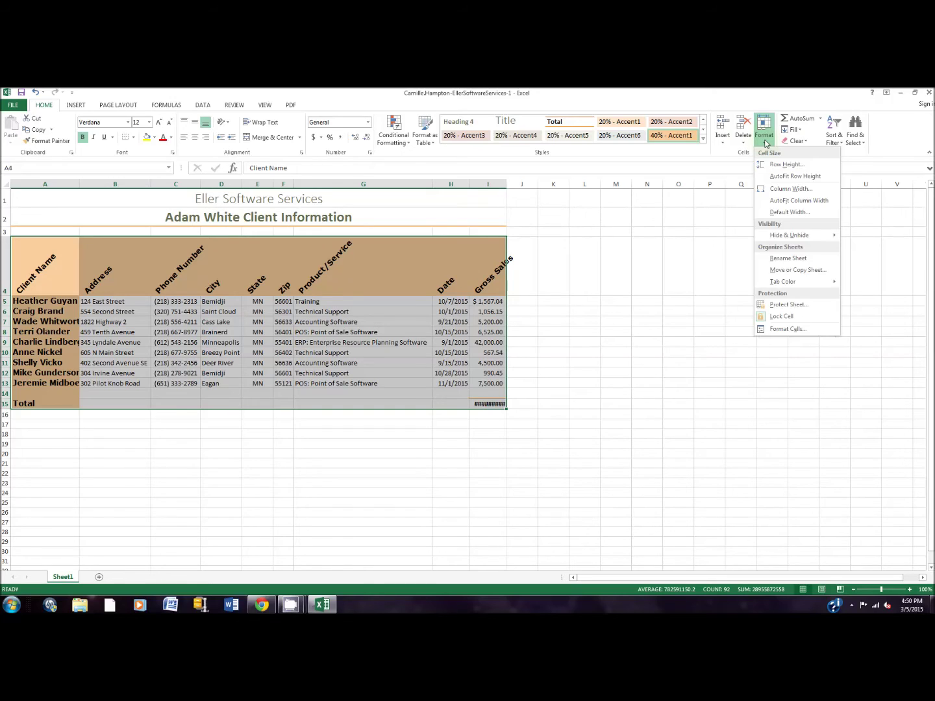
left_click(790, 202)
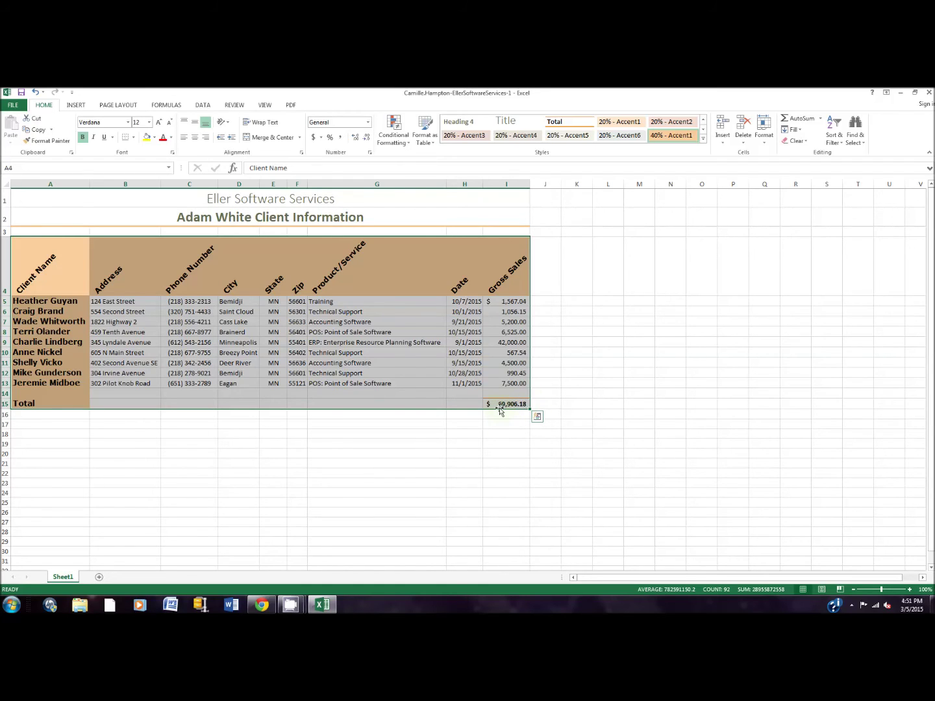
left_click(602, 404)
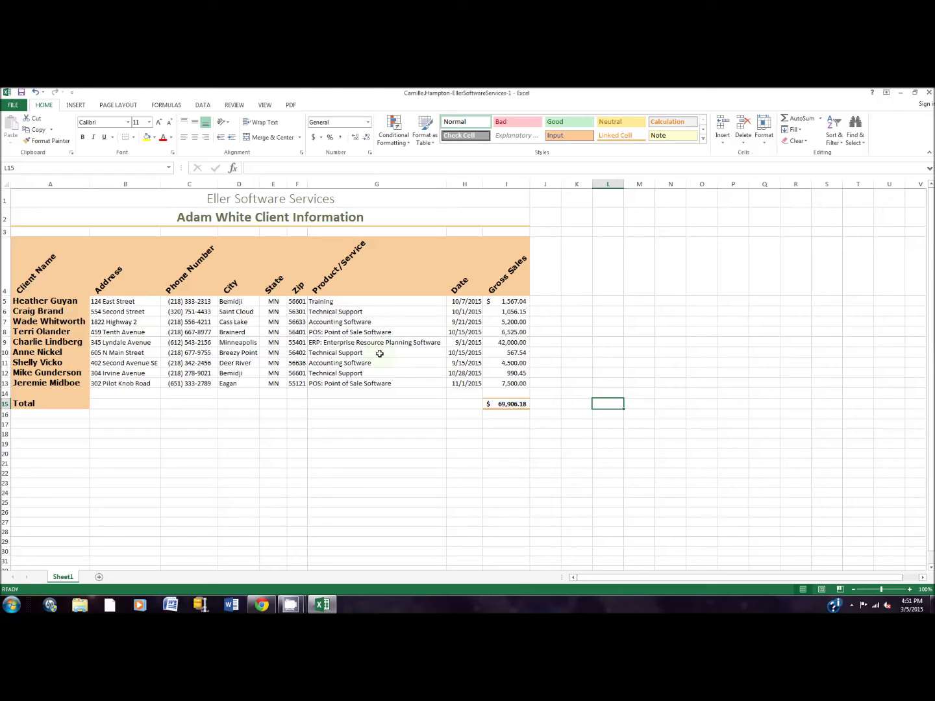
Edit G9 to read 'ERP: Enterprise Resource Planning' and select column G.
left_click(346, 344)
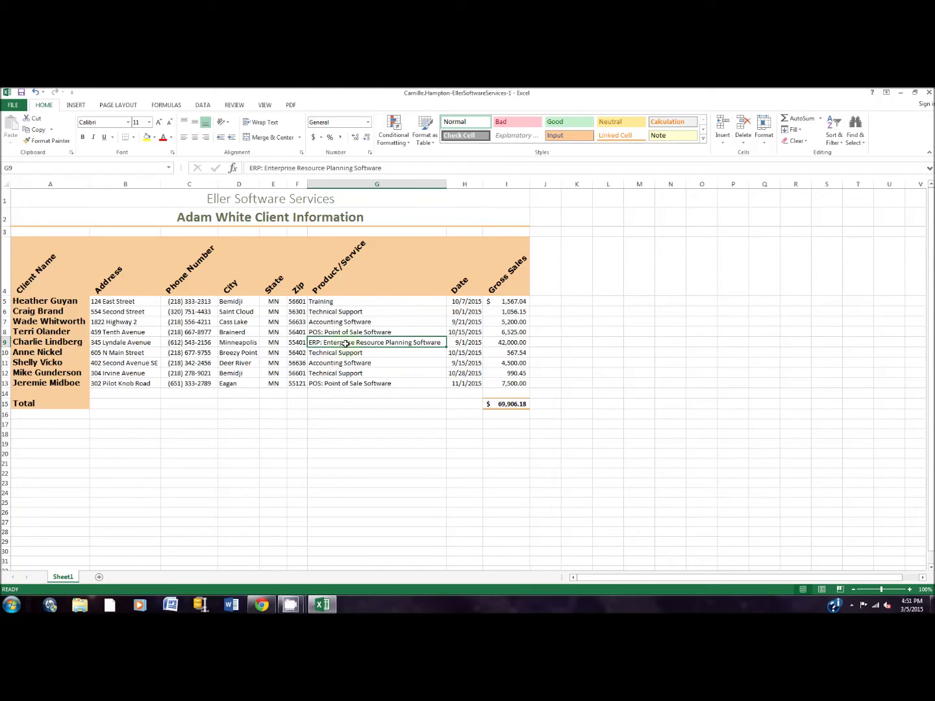
double_click(431, 342)
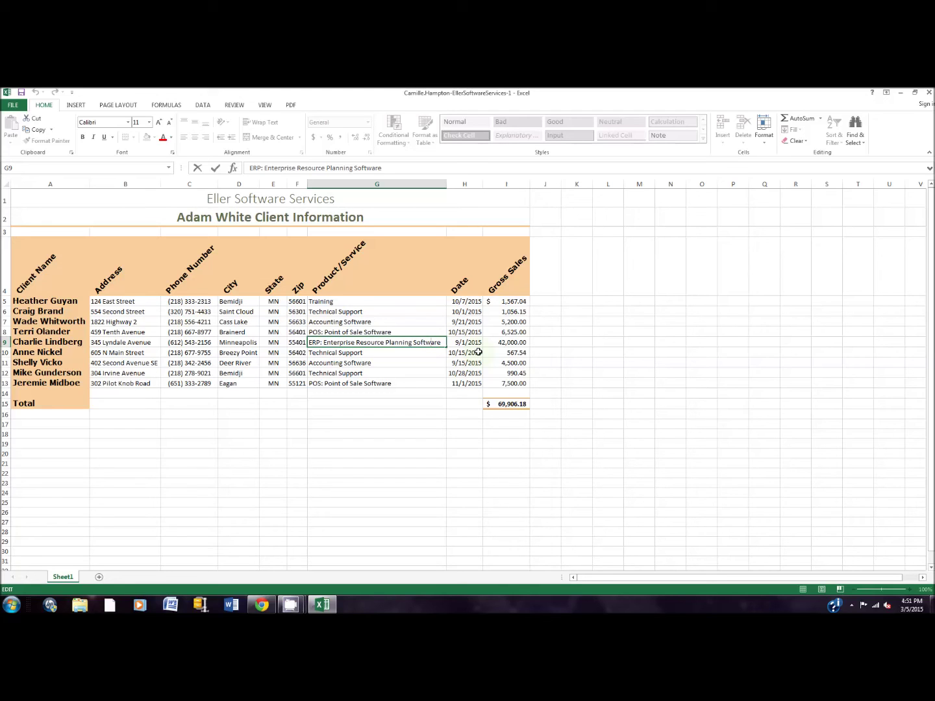
key("BackSpace")
key("BackSpace")
key("BackSpace")
key("BackSpace")
key("BackSpace")
key("BackSpace")
key("BackSpace")
key("BackSpace")
key("BackSpace")
key("Return")
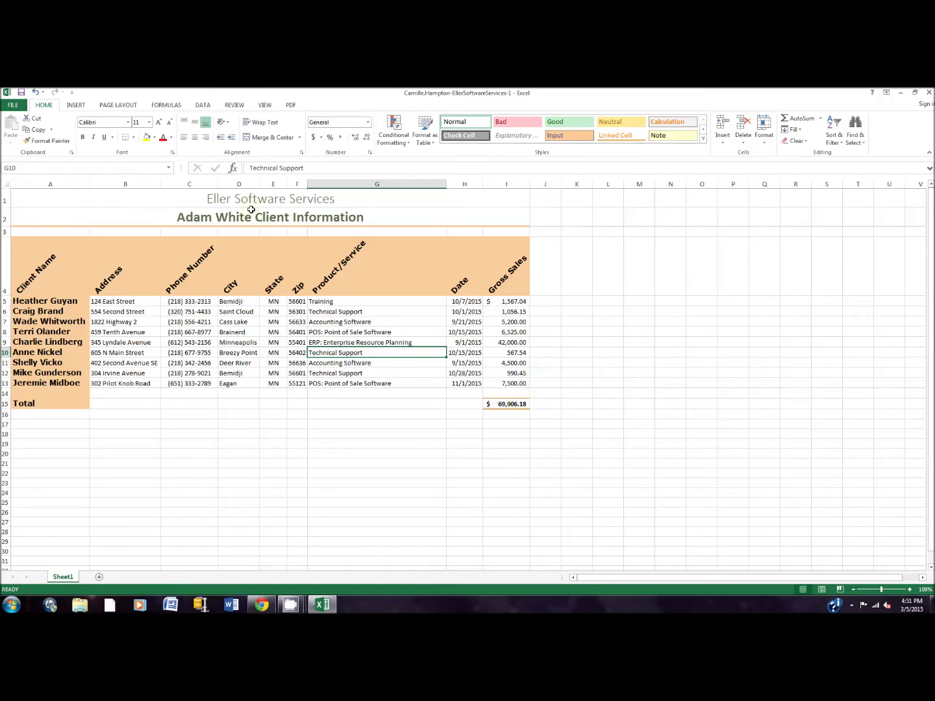
left_click(378, 181)
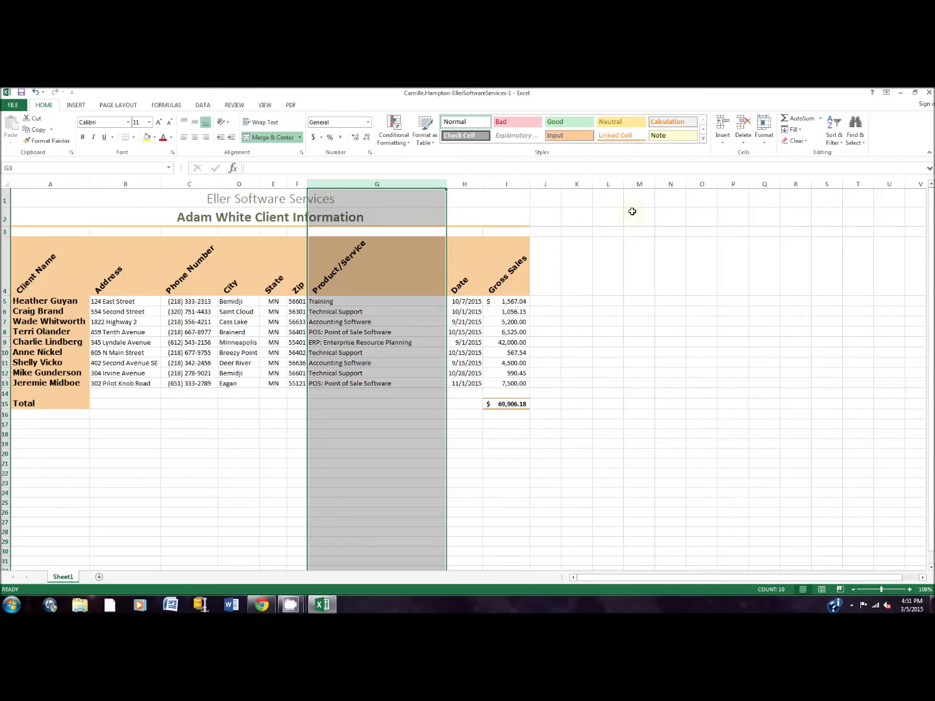
Set column G's width to 31 via Format > Column Width.
left_click(764, 138)
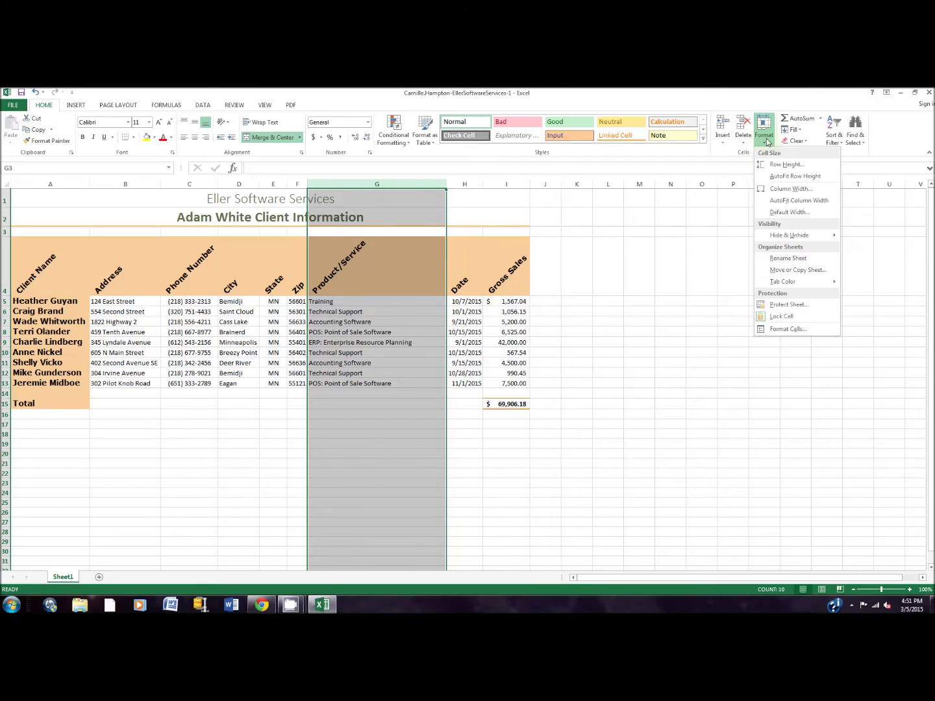
left_click(789, 189)
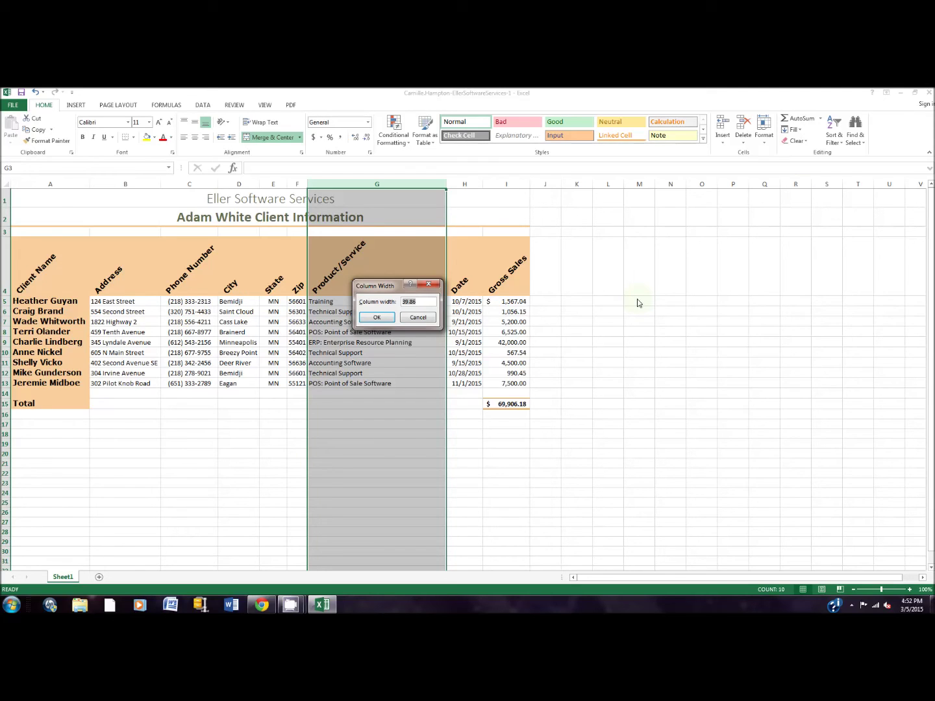
type("31")
key("Return")
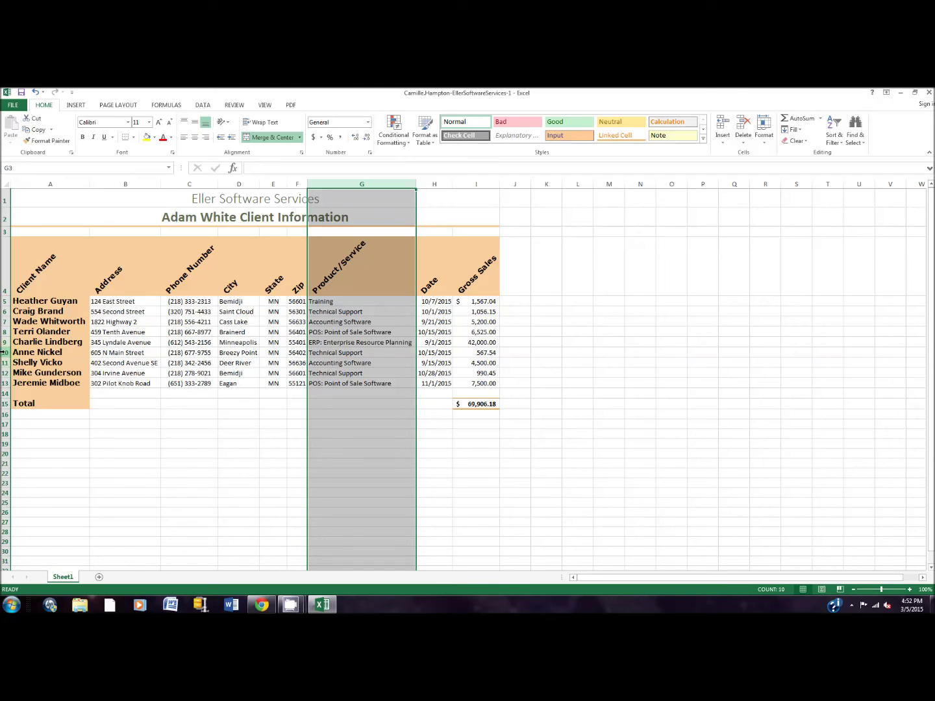
Hide row 10 using its right-click menu.
right_click(5, 353)
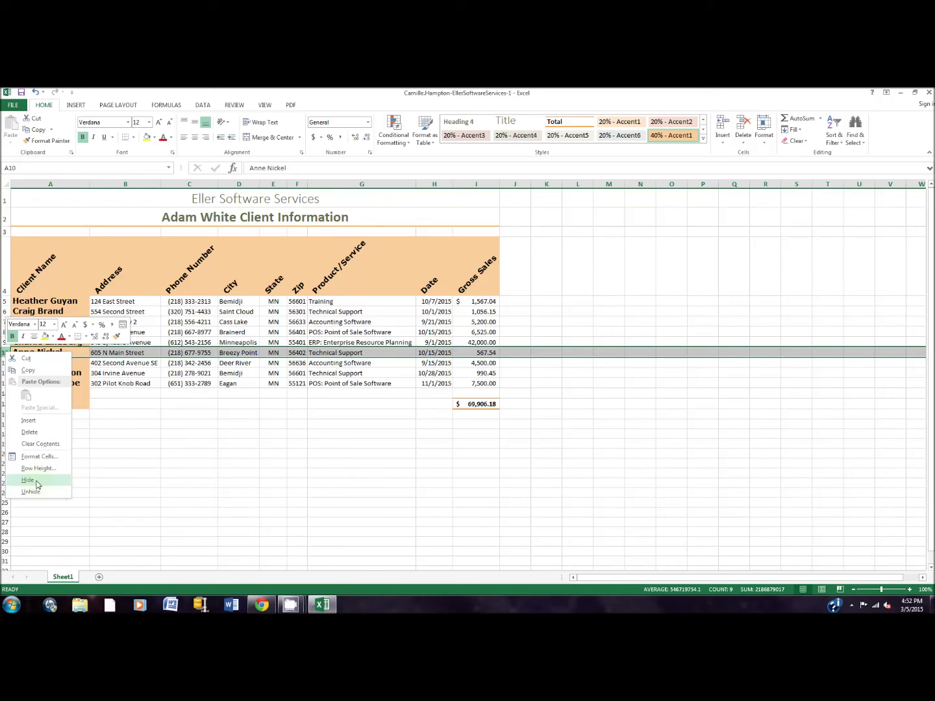
left_click(28, 481)
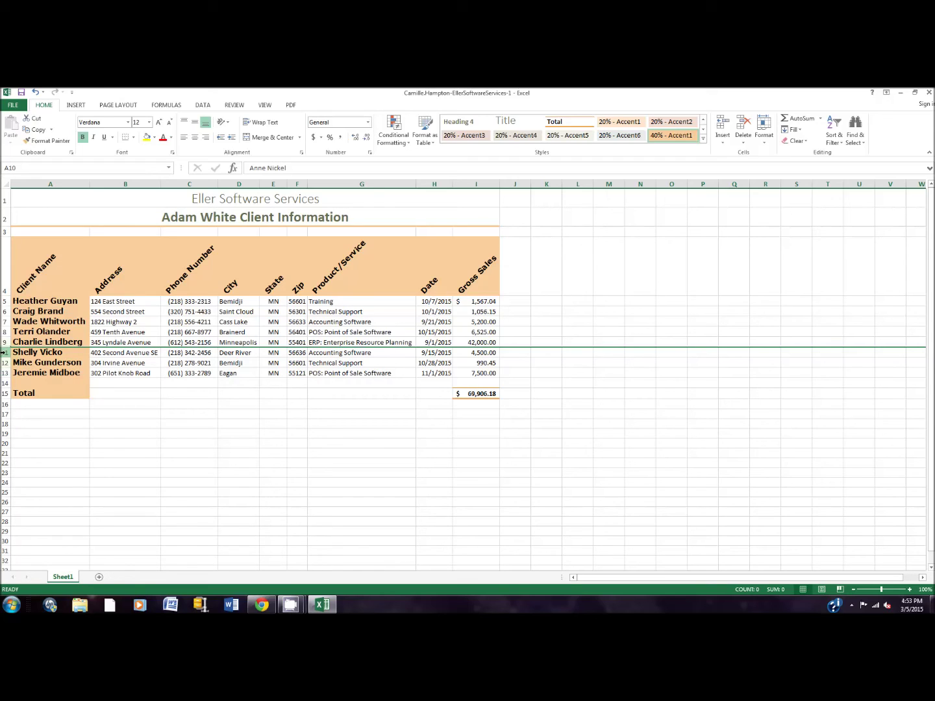
Insert a blank row 11 and enter the new client's name, street address and corrected phone number.
right_click(4, 353)
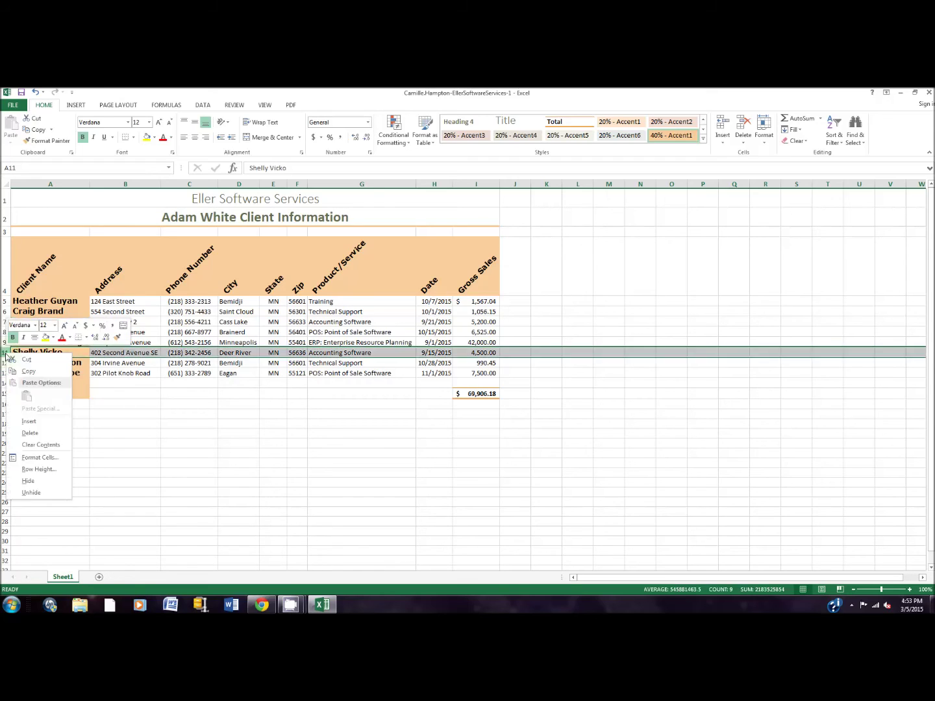
left_click(21, 423)
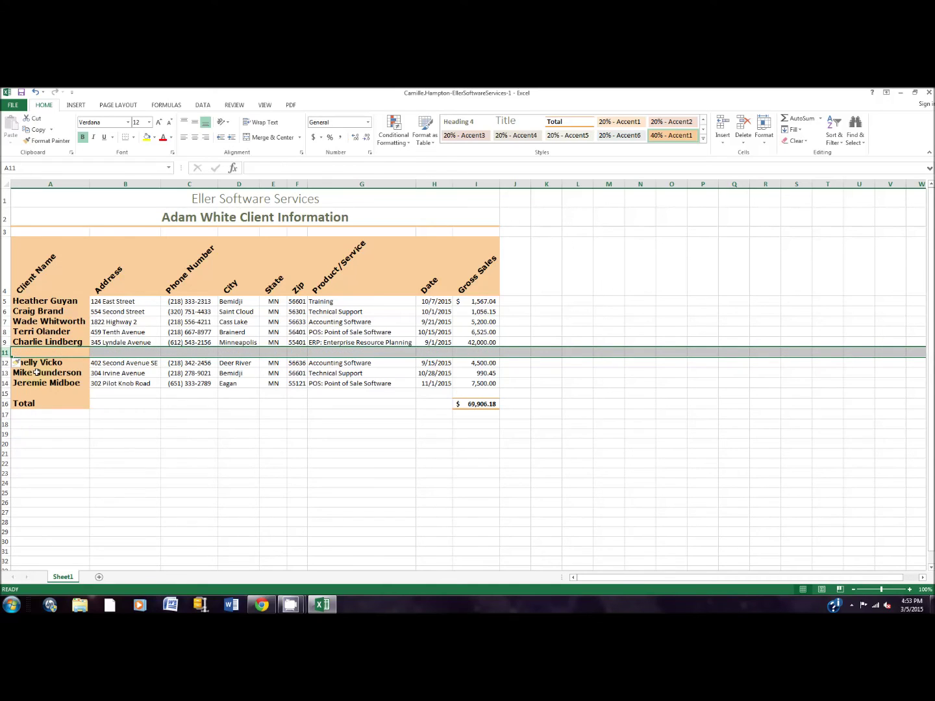
left_click(56, 347)
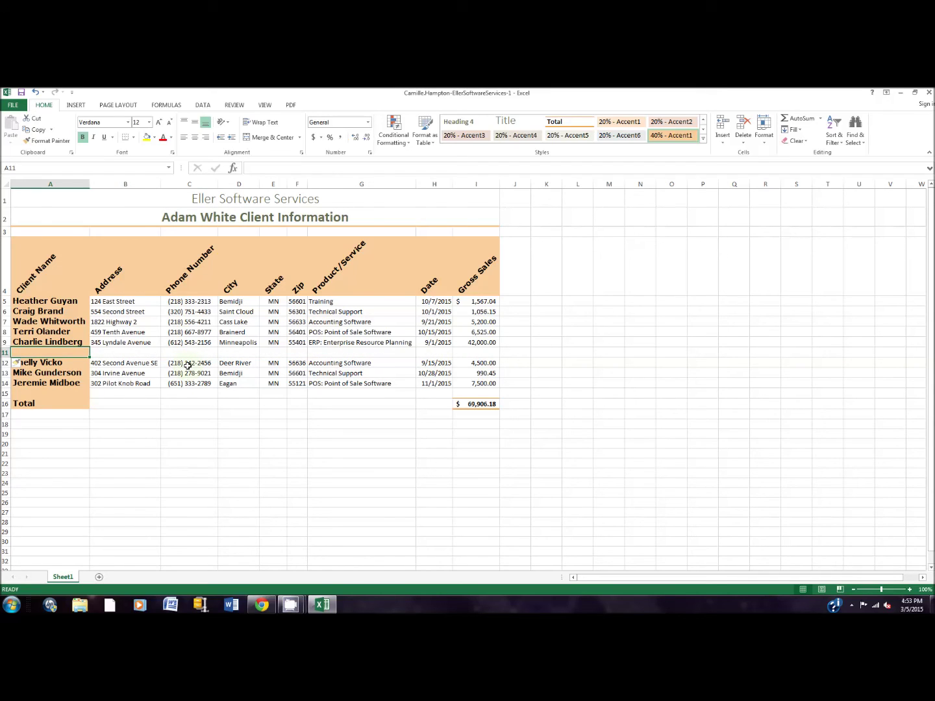
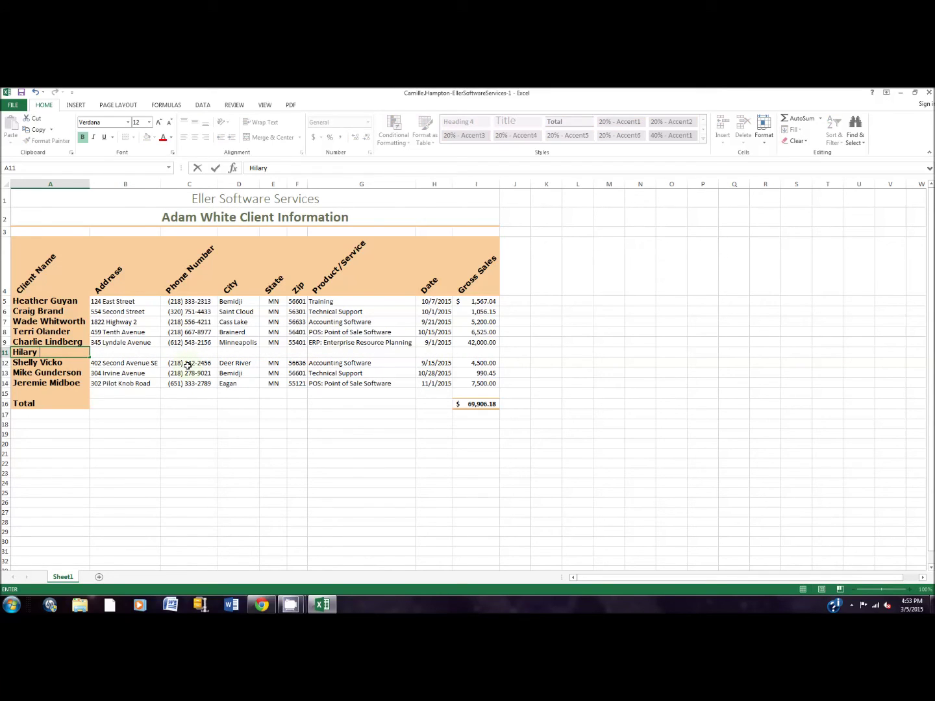
key("Tab")
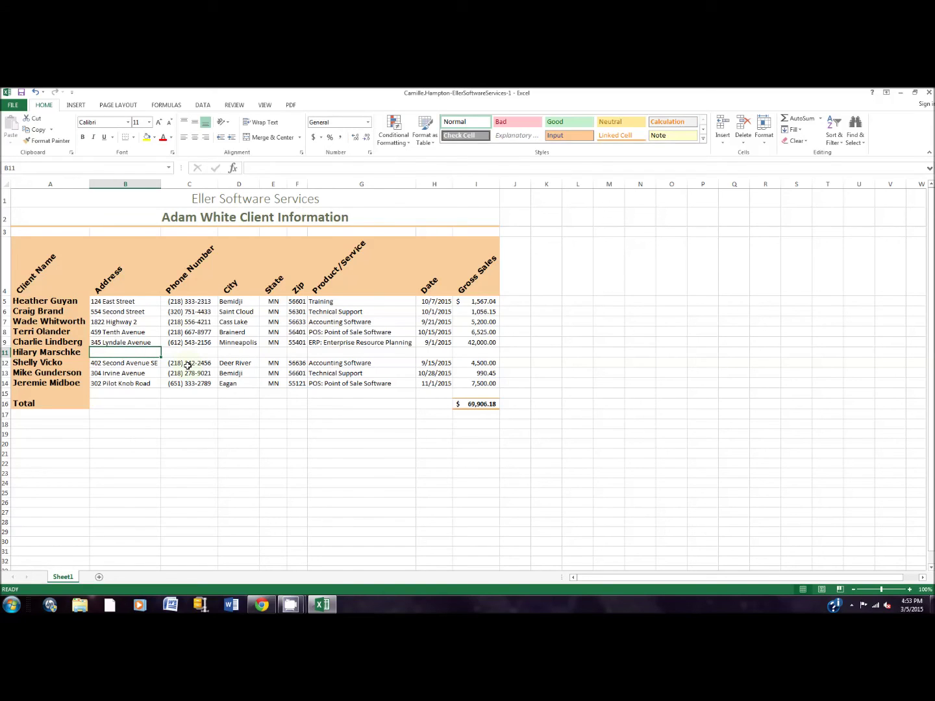
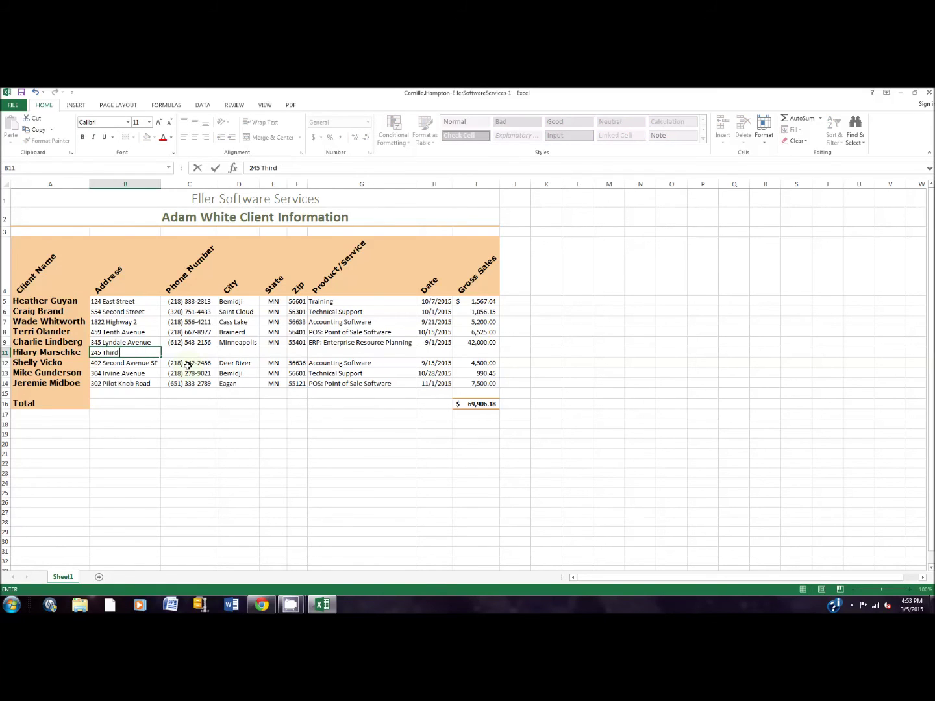
key("Tab")
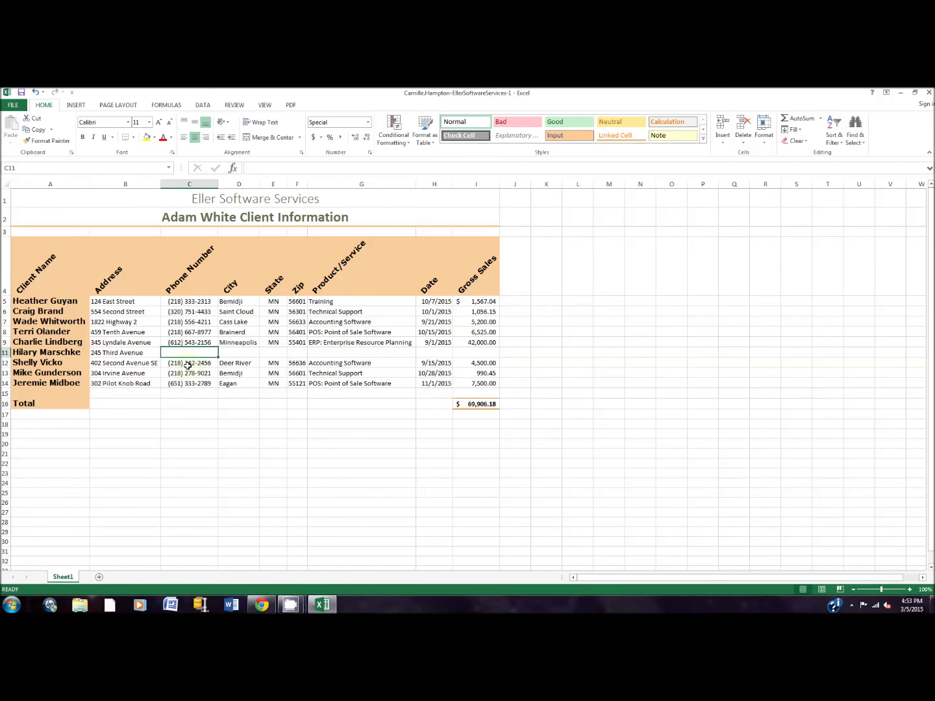
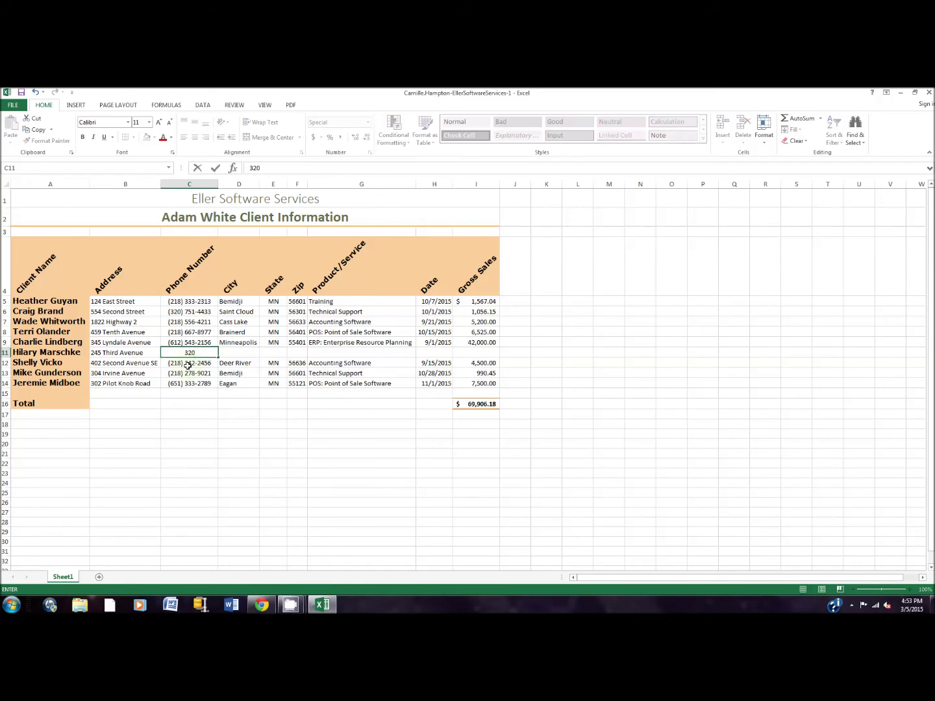
key("Tab")
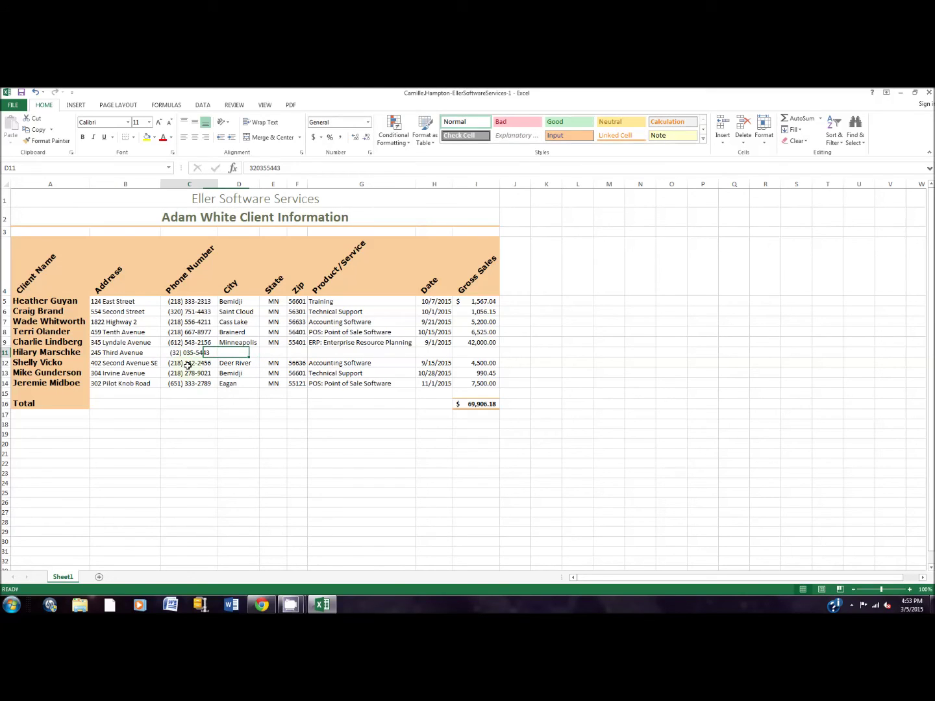
key("Left")
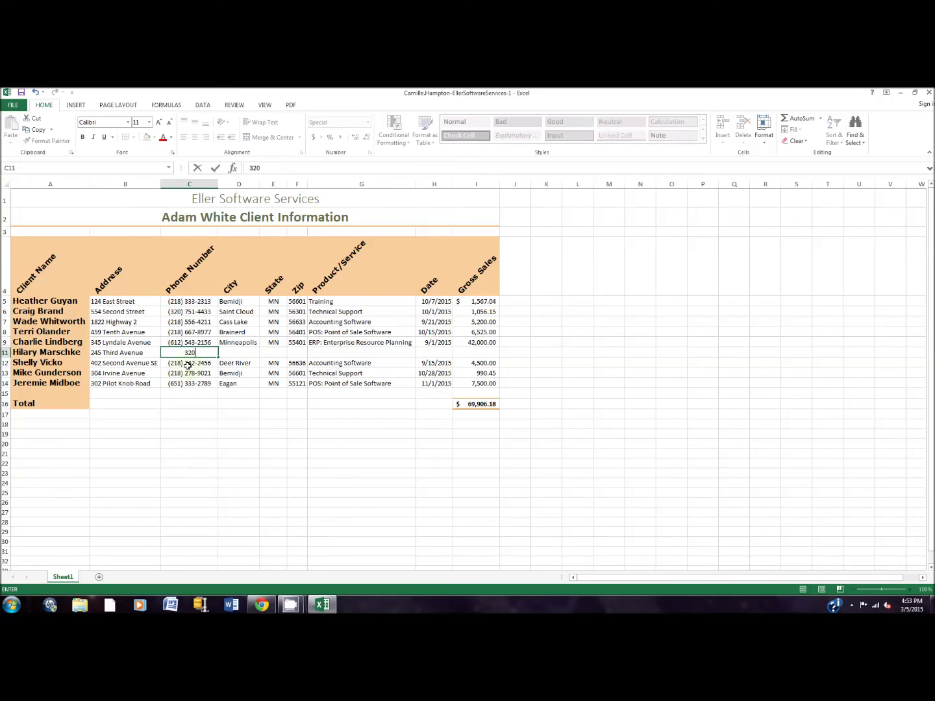
key("Tab")
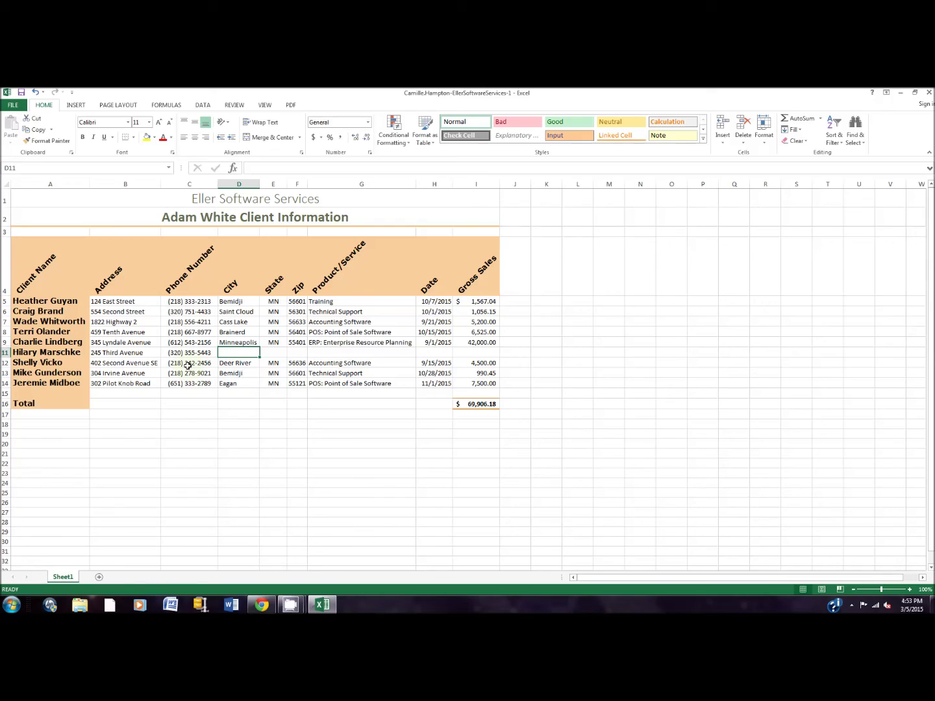
Enter the client's city, state and zip, then Training, 11/15/2015 and 750.00 gross sales.
type("Saint Cloud")
key("Tab")
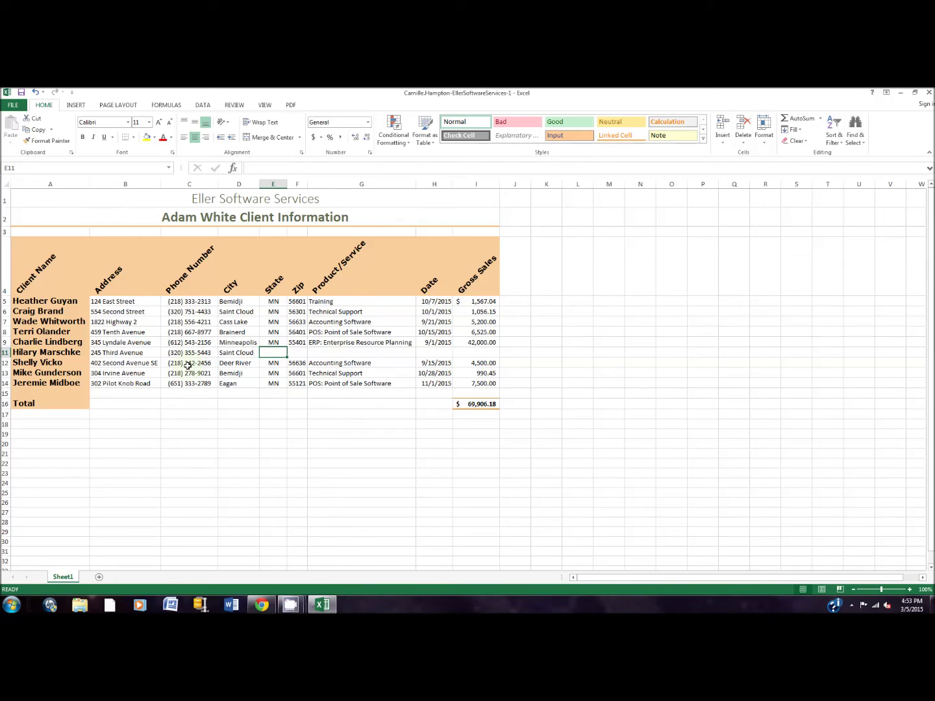
type("MN")
key("Tab")
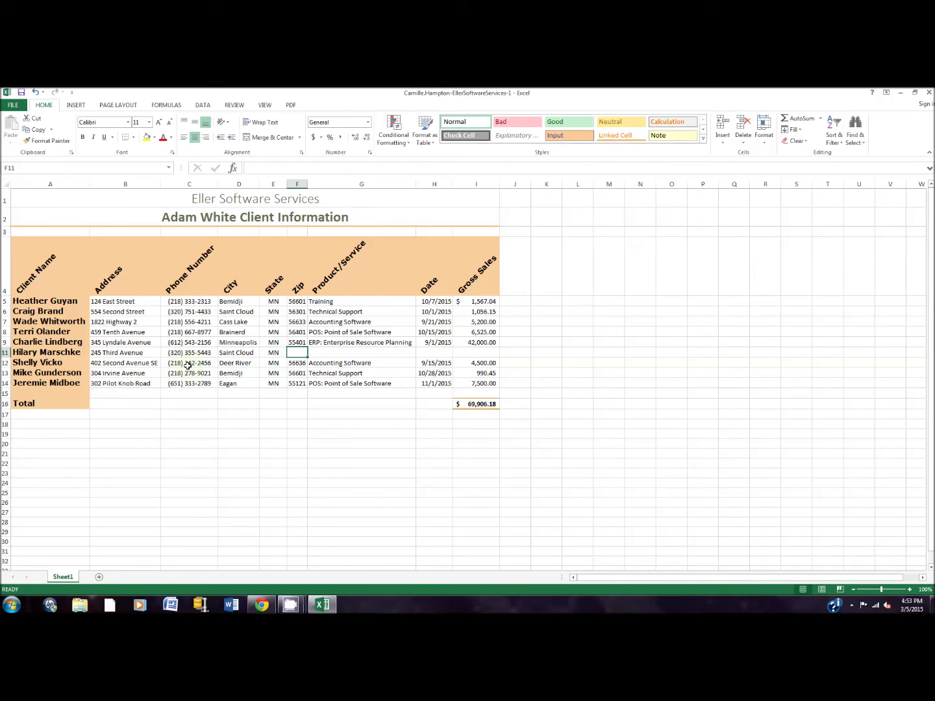
type("56301")
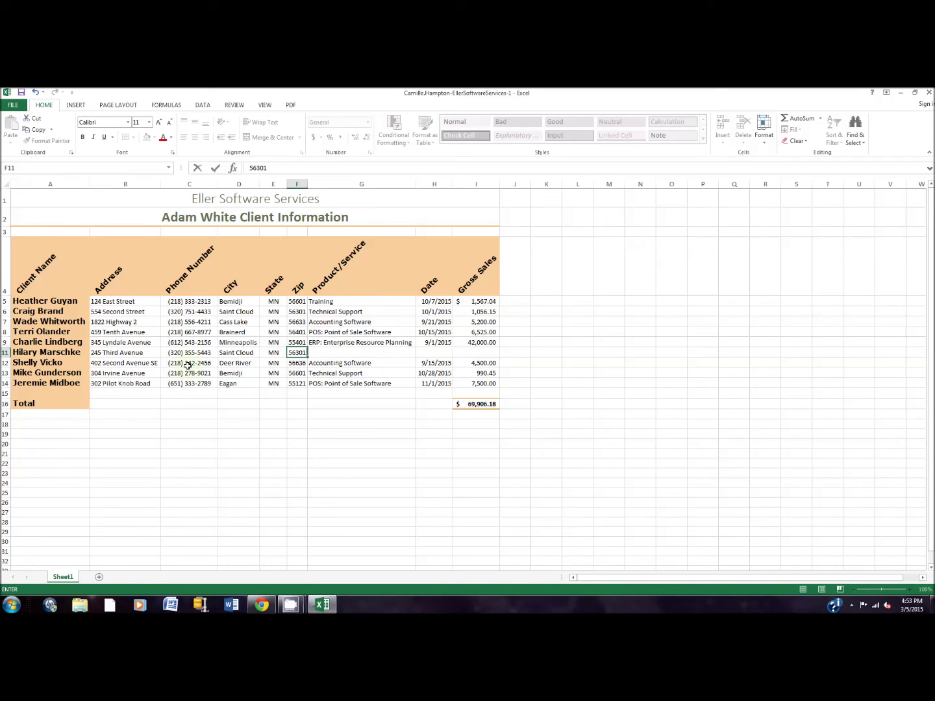
key("Tab")
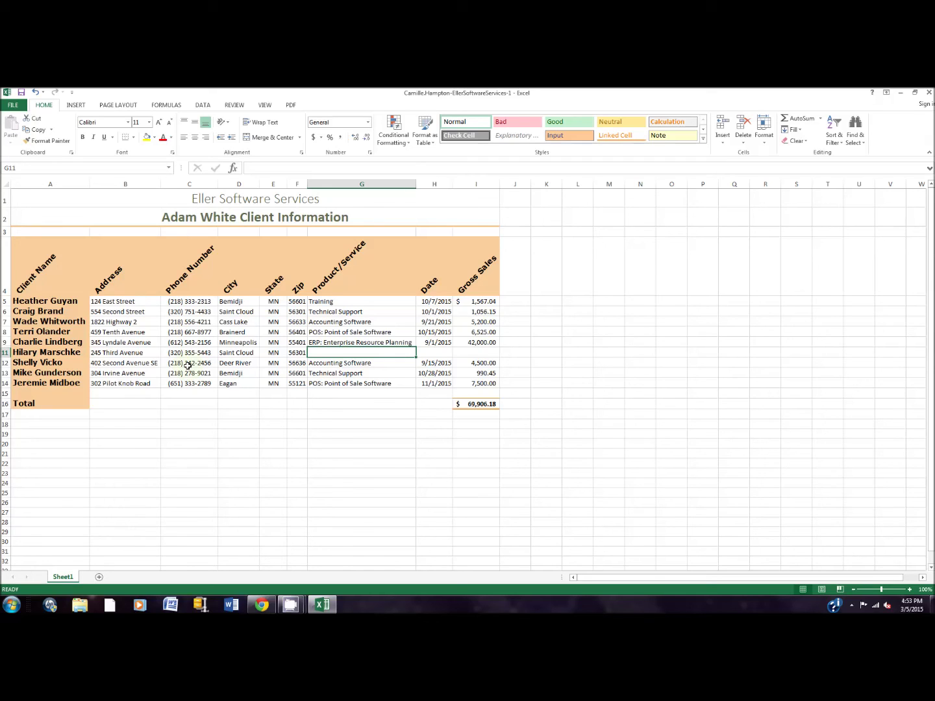
type("Training")
key("Tab")
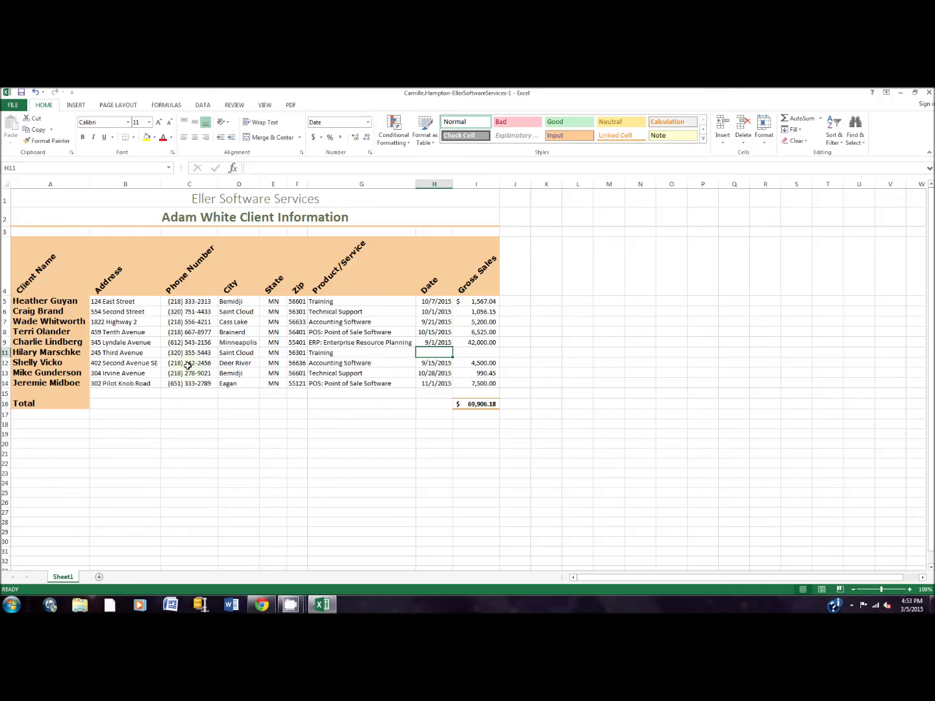
type("11/15/2015")
key("Tab")
type("750.0")
key("Tab")
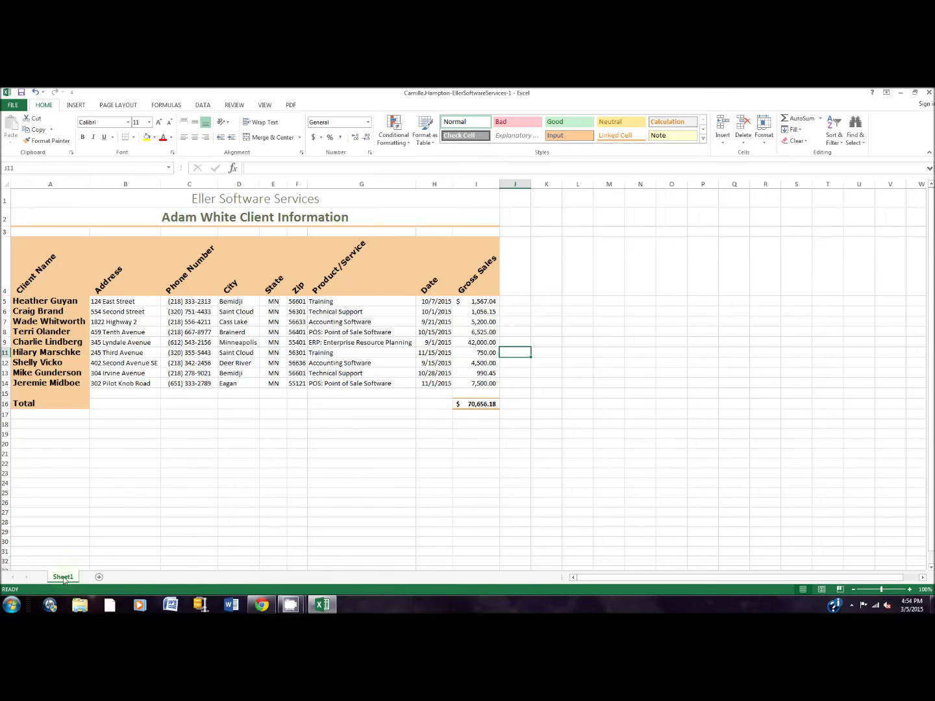
Rename the Sheet1 worksheet to 'MN Clients'.
double_click(62, 577)
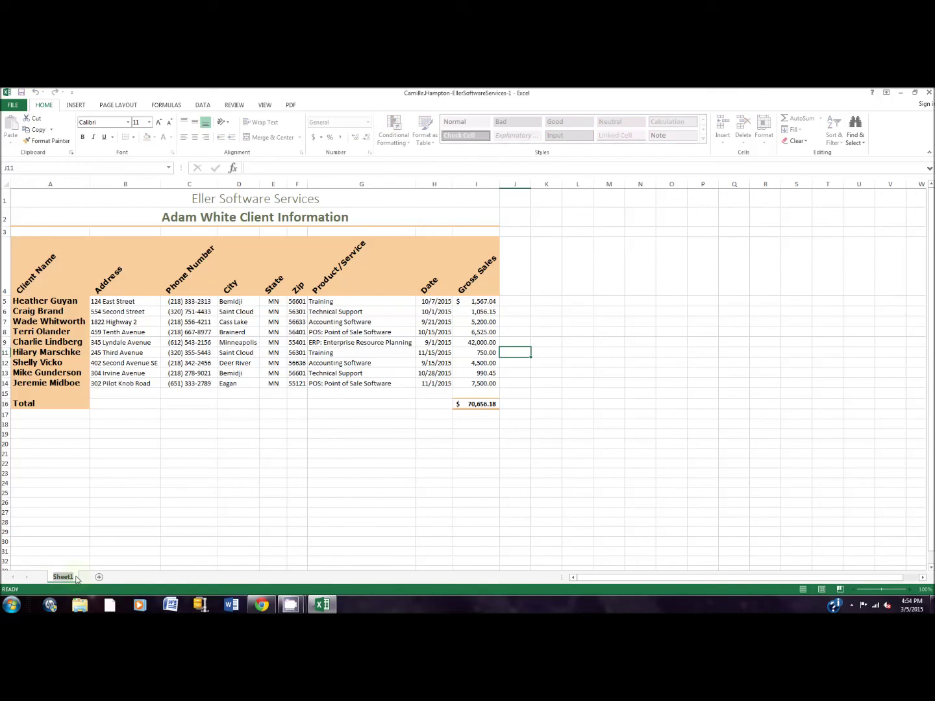
type("MN Clients")
key("Return")
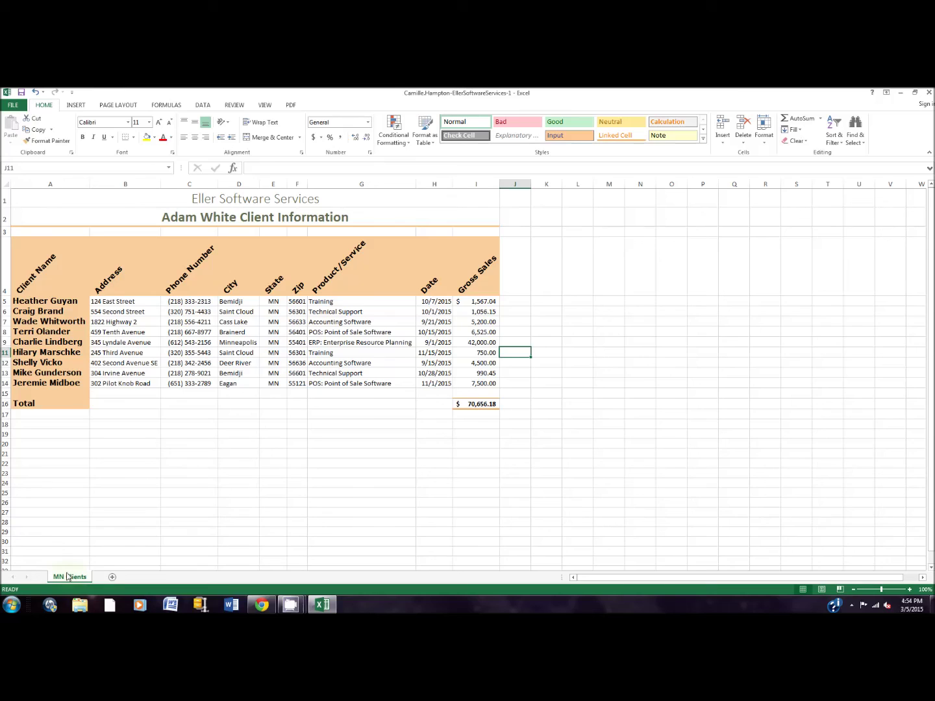
Give the MN Clients tab a colour from Tab Color.
right_click(68, 580)
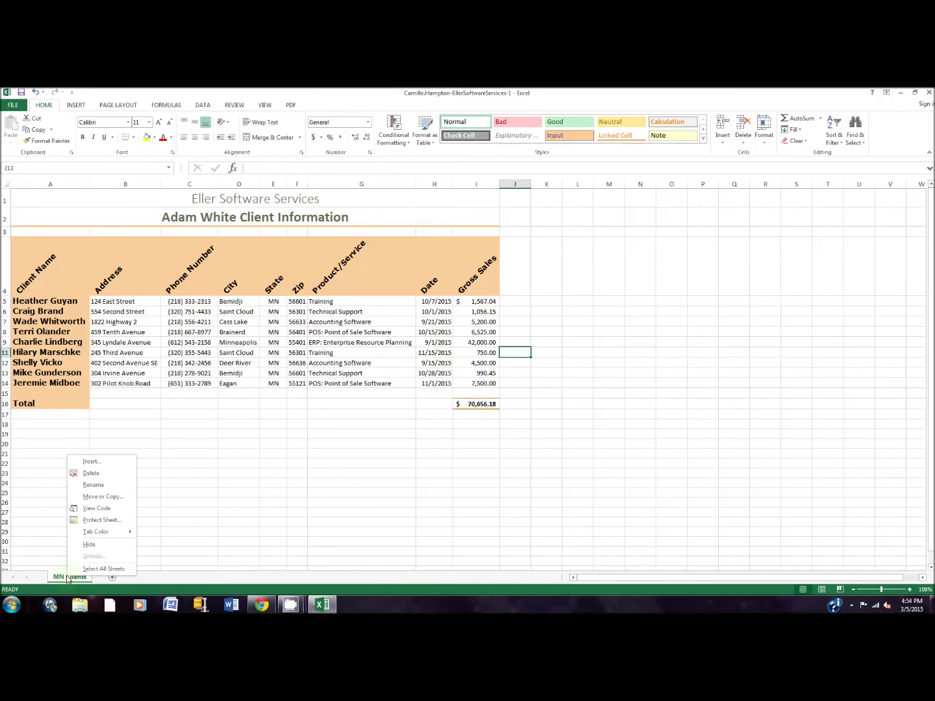
mouse_move(104, 537)
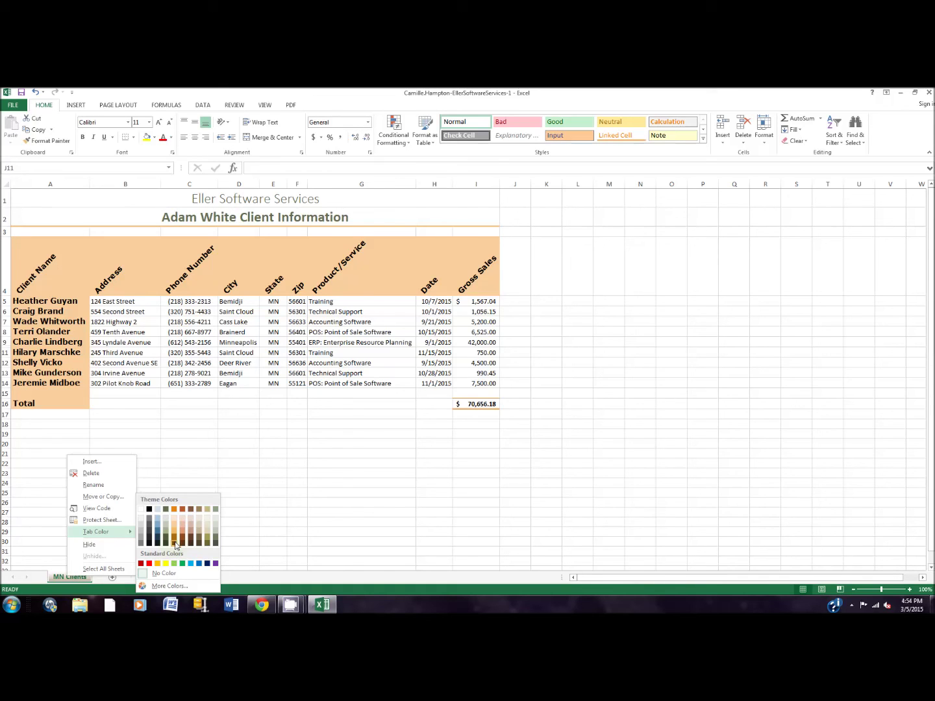
left_click(176, 544)
scroll(187, 553, "down", 1)
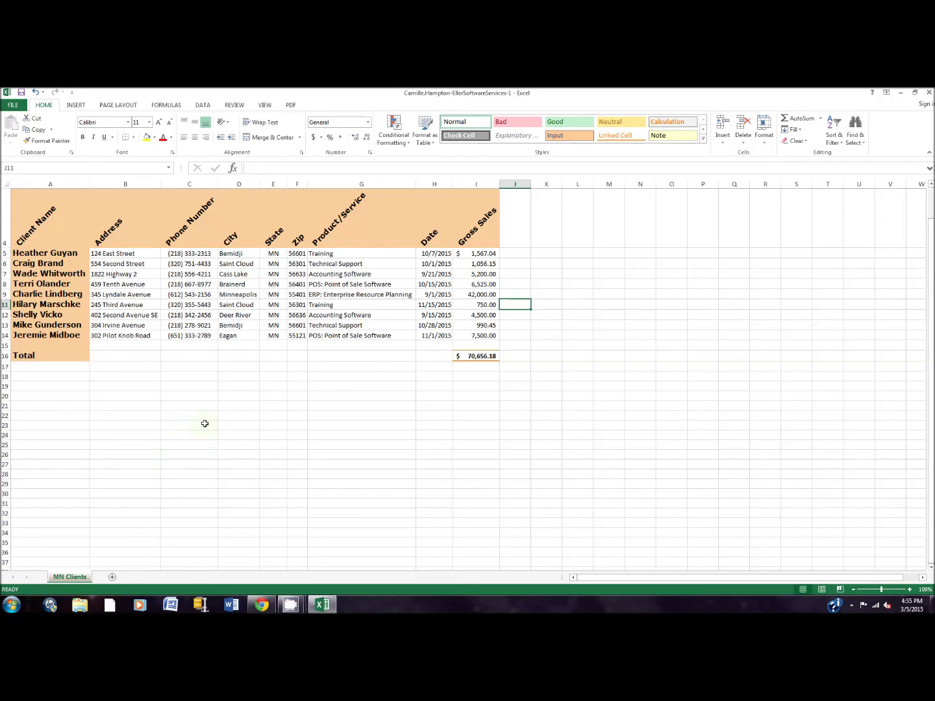
Add a medium Orange, Accent 1, Darker 50% bottom border to header cells A4:I4.
scroll(204, 423, "up", 1)
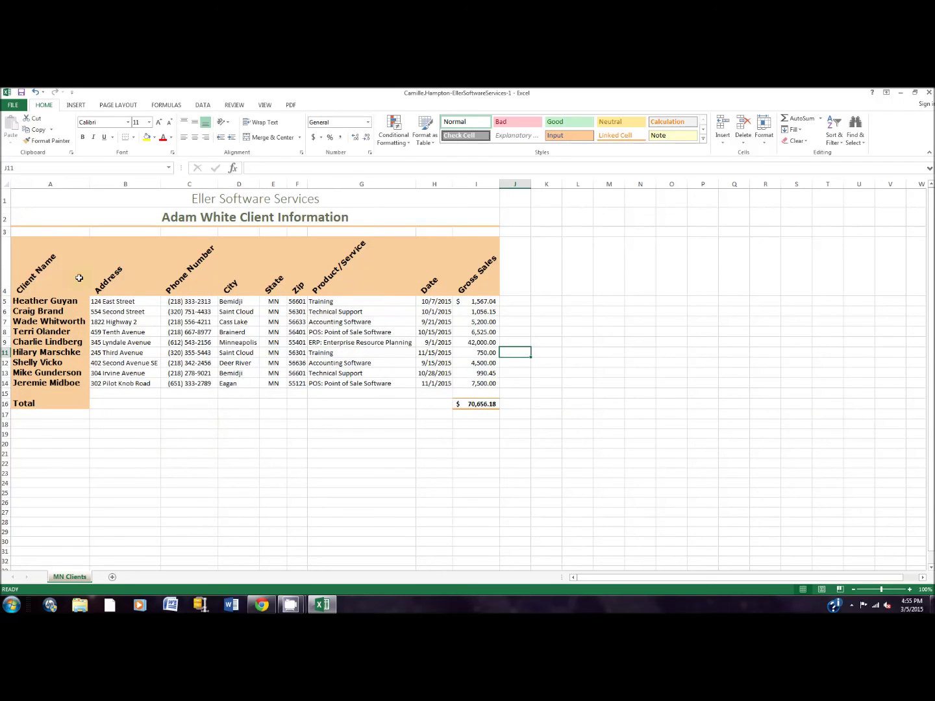
left_click_drag(58, 281, 471, 293)
key("ctrl+1")
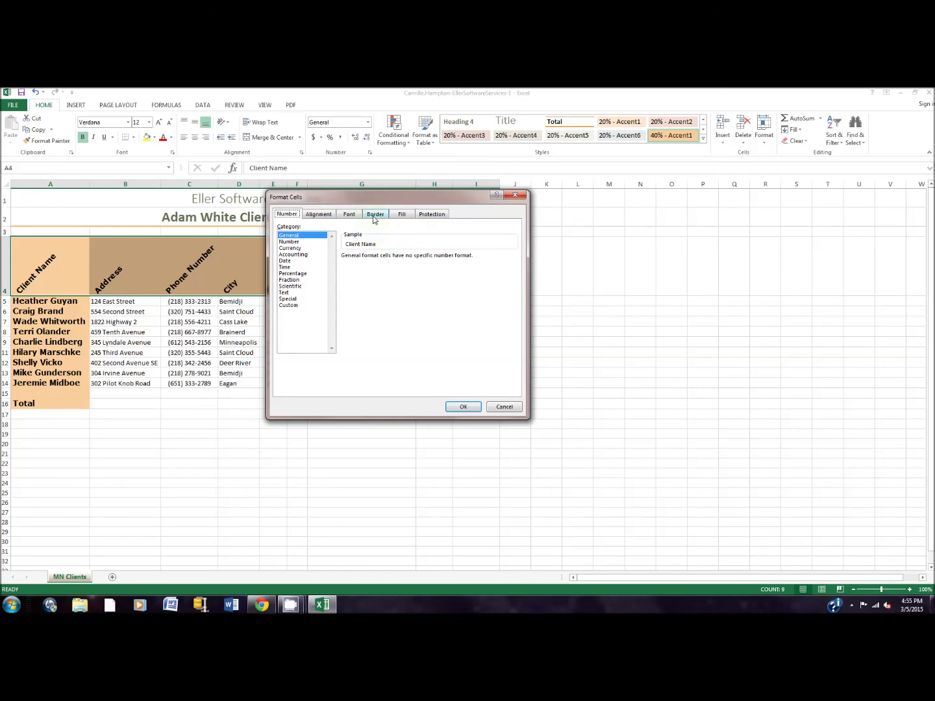
left_click(374, 216)
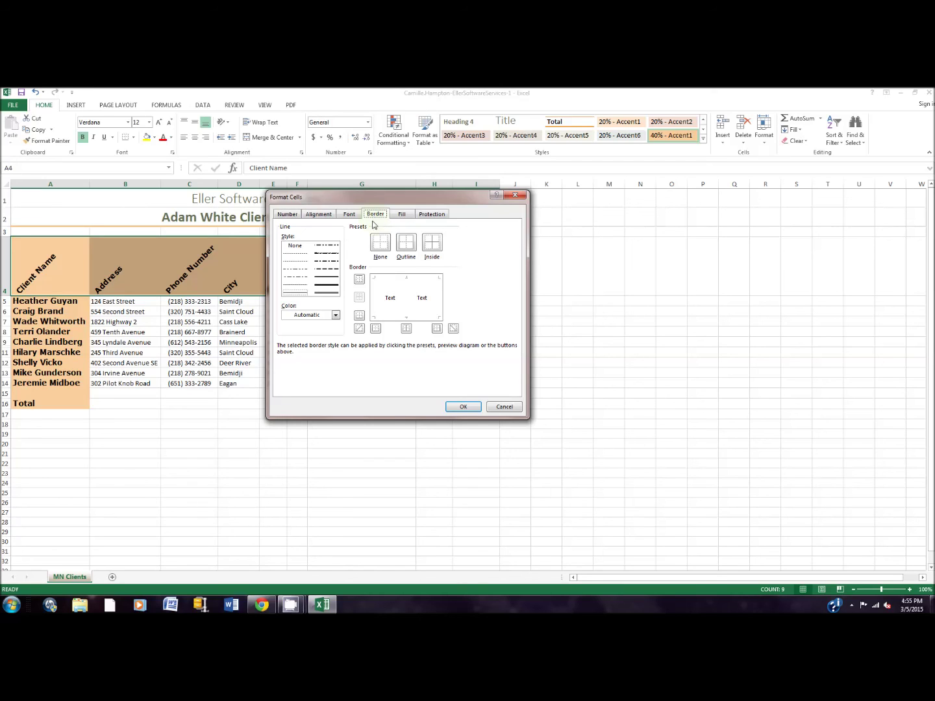
left_click(327, 281)
left_click(336, 315)
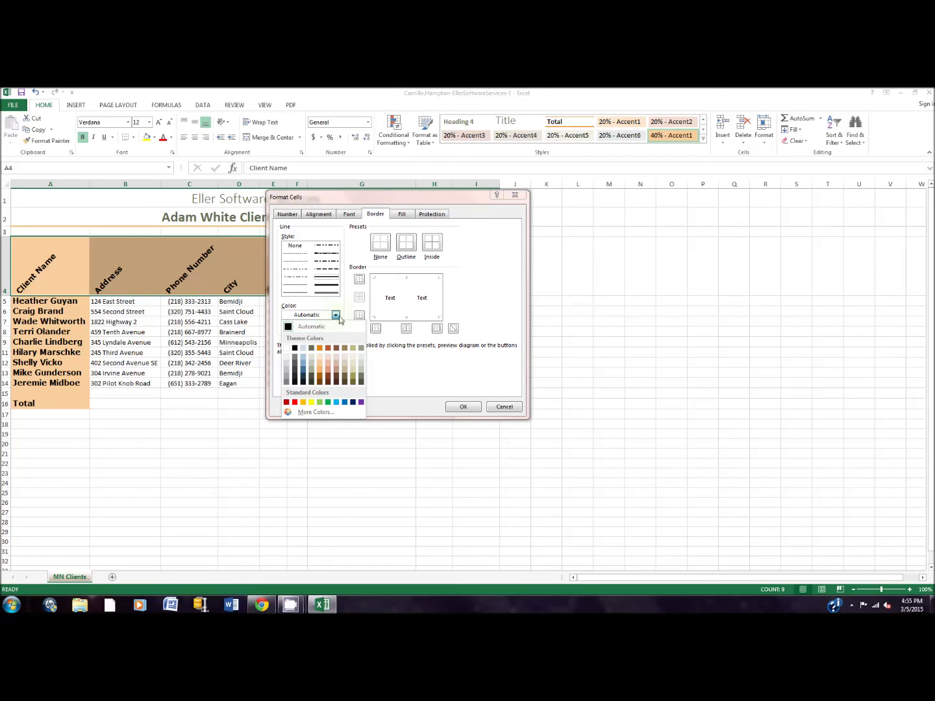
left_click(318, 383)
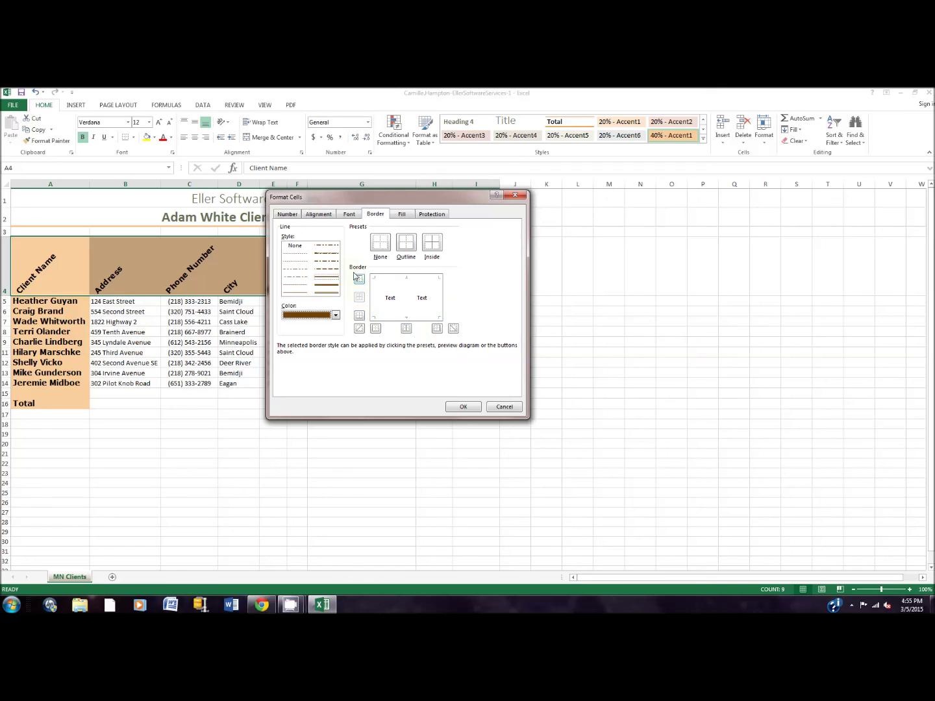
left_click(360, 315)
left_click(361, 317)
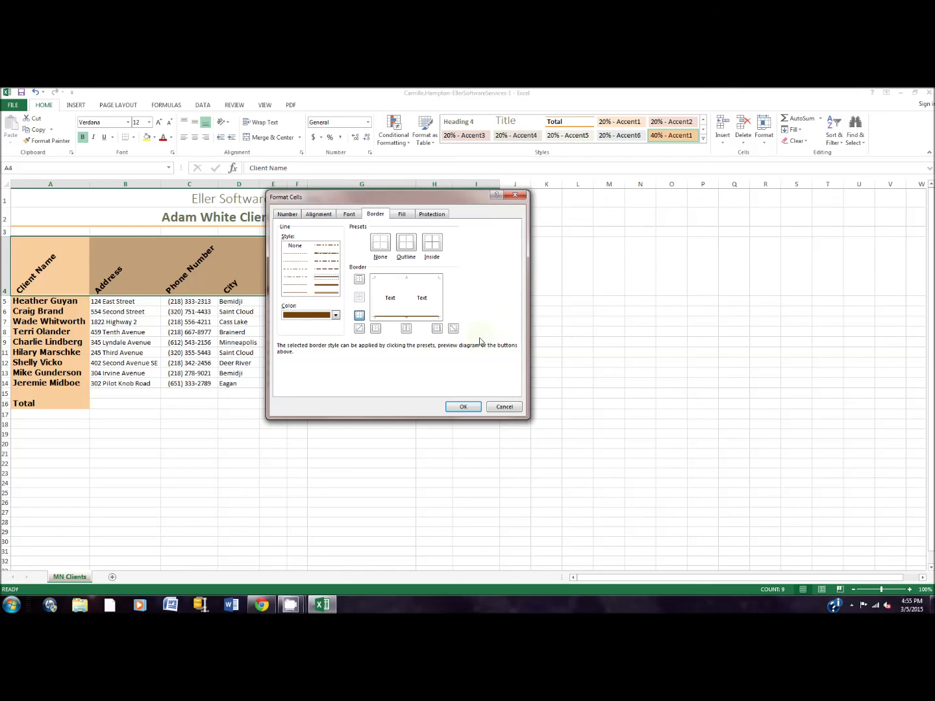
left_click(458, 407)
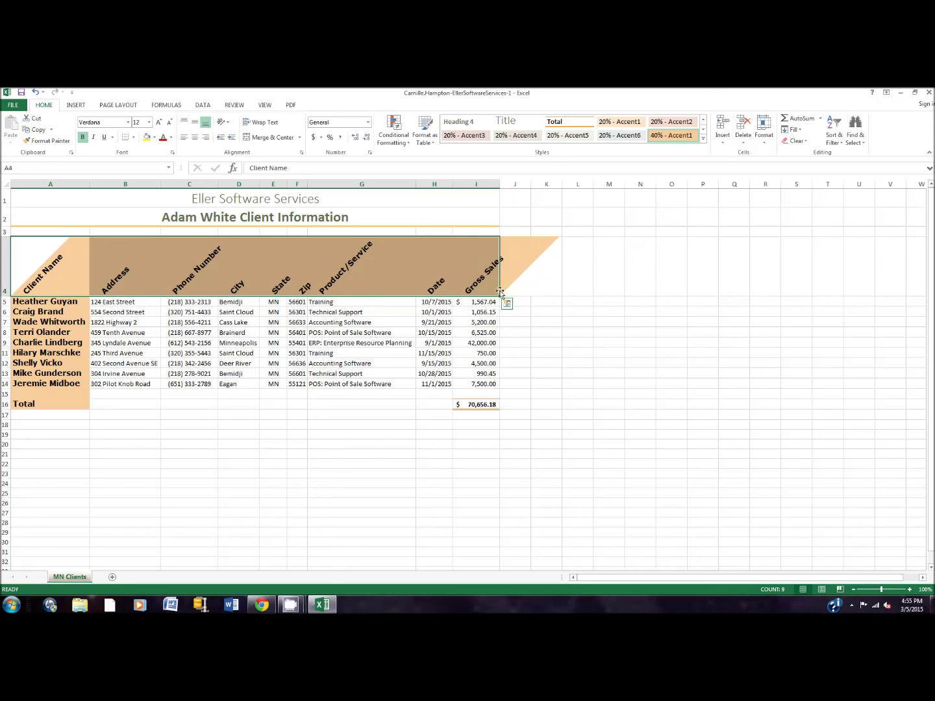
left_click(529, 336)
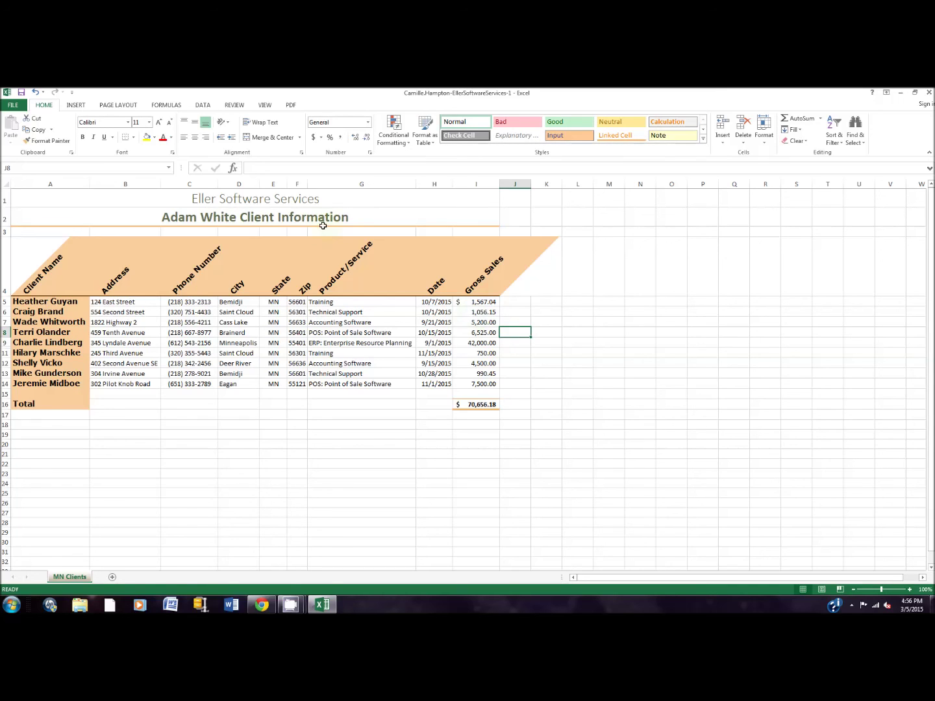
Set the worksheet zoom to 75% from the View tab's Zoom dialog.
left_click(265, 105)
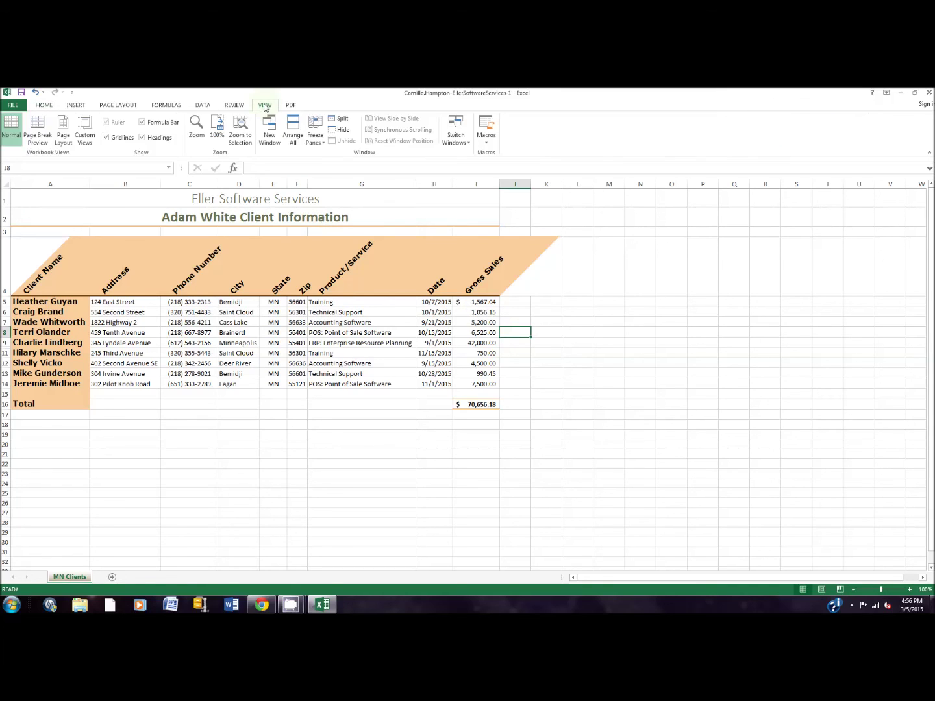
left_click(198, 133)
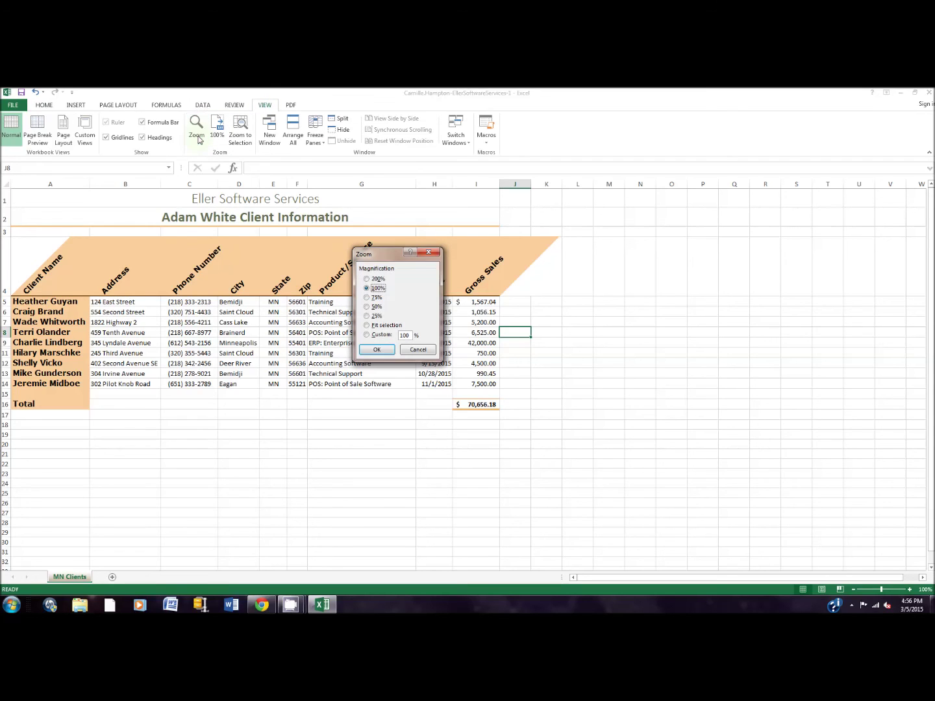
left_click(376, 298)
left_click(377, 350)
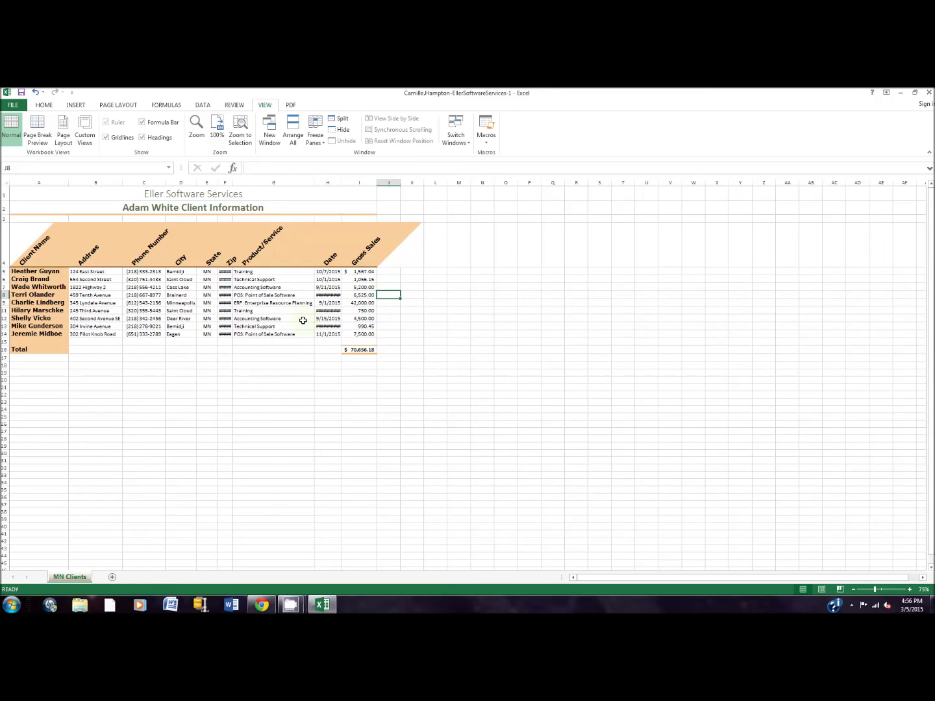
Spell-check the whole sheet, ignoring flagged names like Lyndale, Marschke, Vicko, Midboe, Guyan and Olander.
left_click(235, 105)
left_click(13, 141)
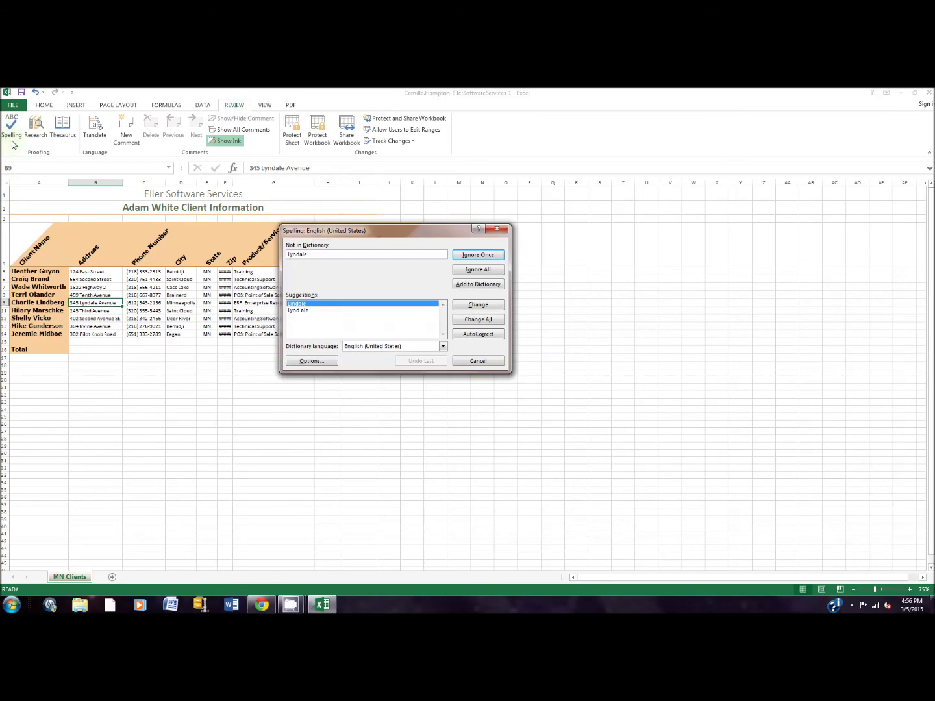
left_click(481, 261)
left_click(481, 261)
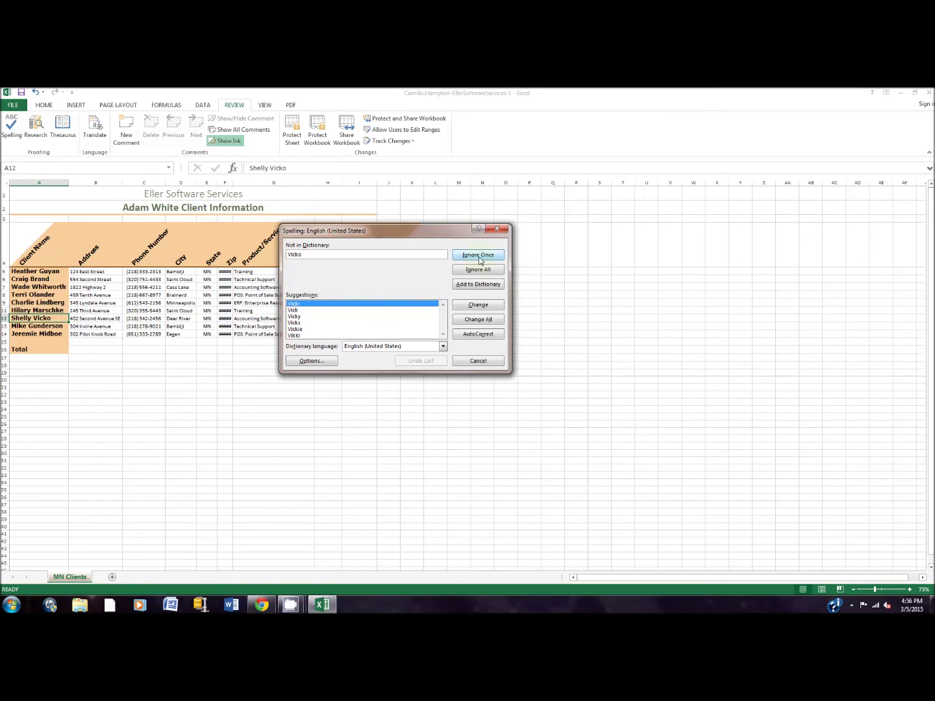
left_click(480, 261)
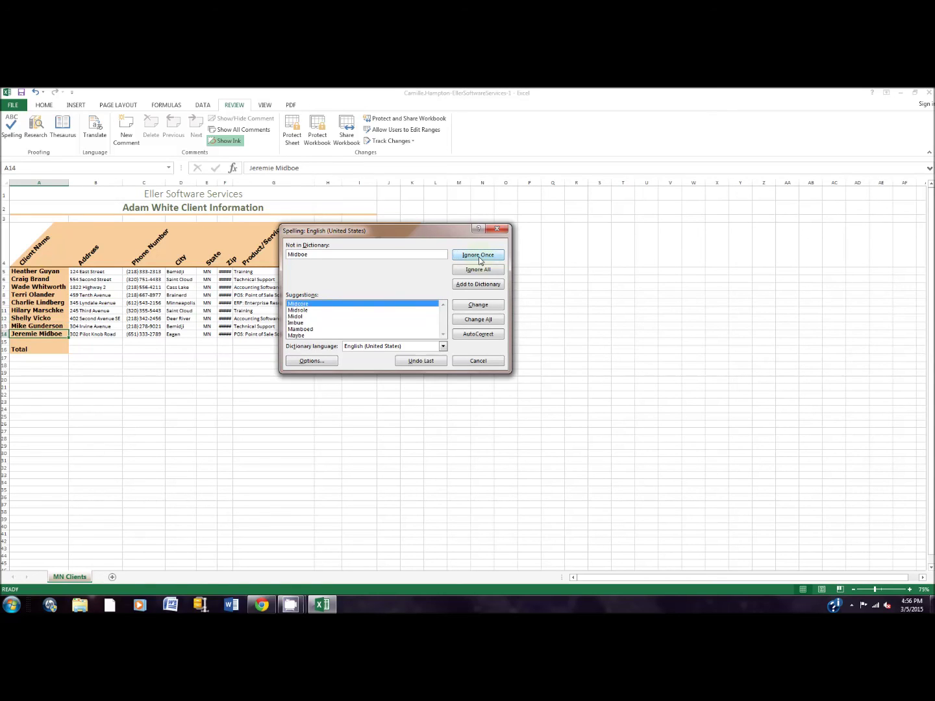
left_click(481, 261)
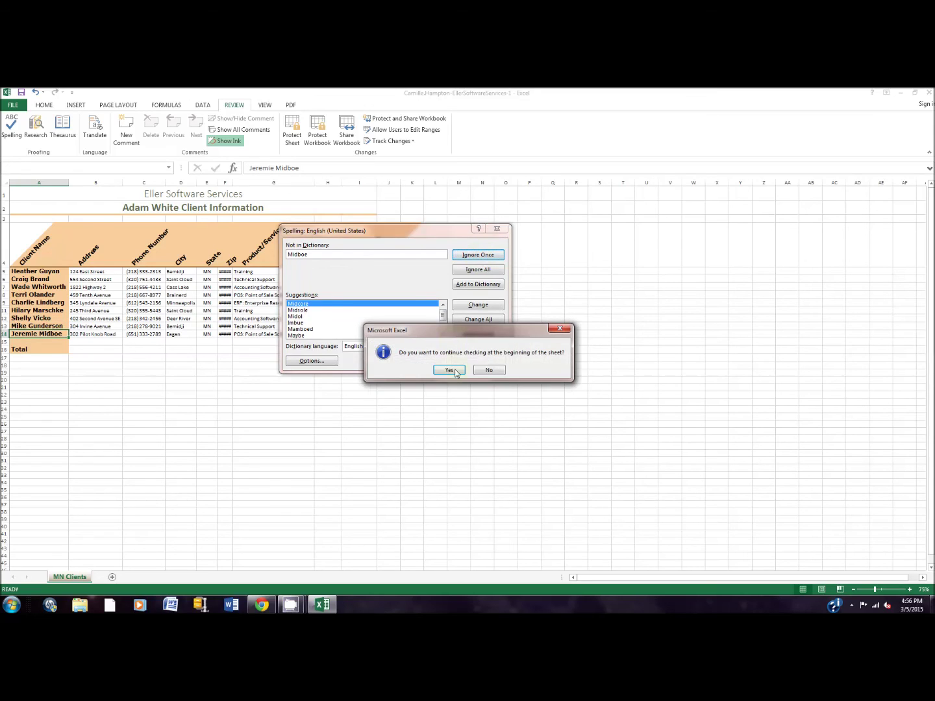
left_click(450, 371)
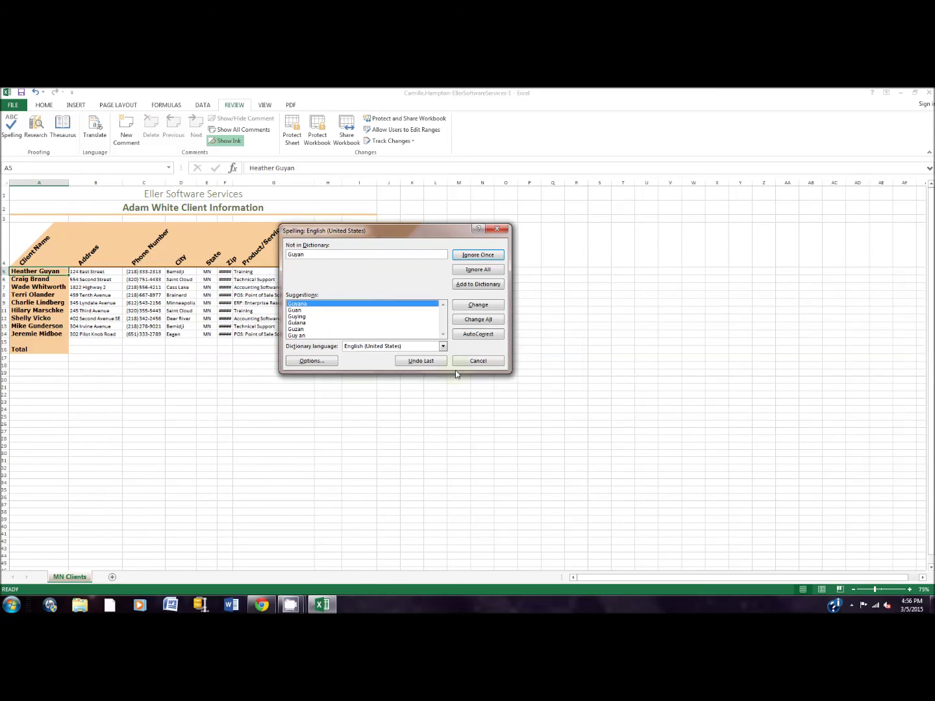
left_click(492, 254)
left_click(493, 255)
left_click(492, 254)
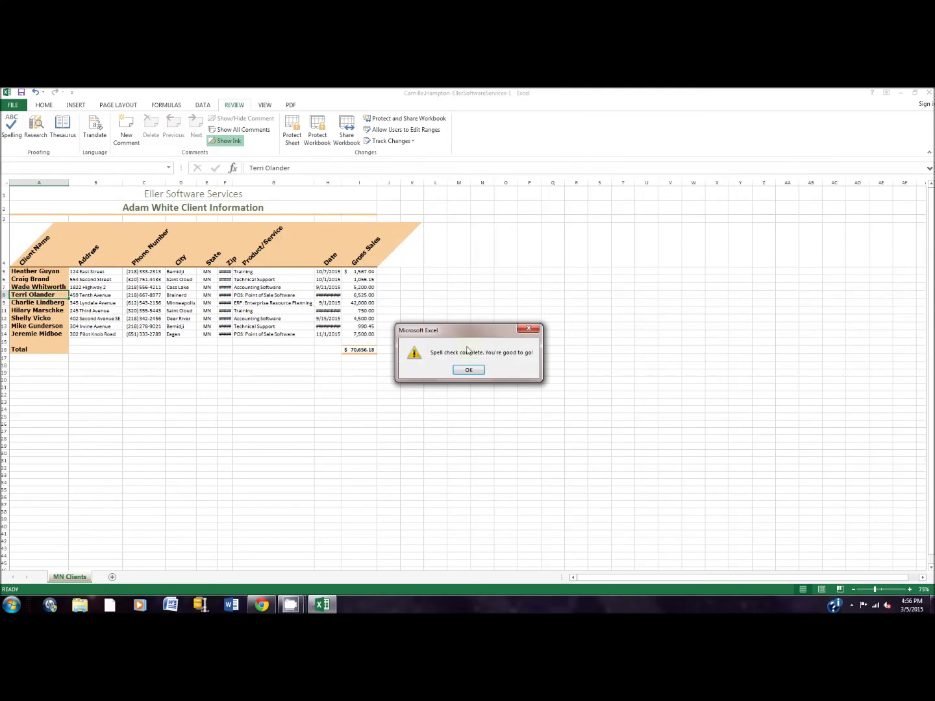
left_click(471, 371)
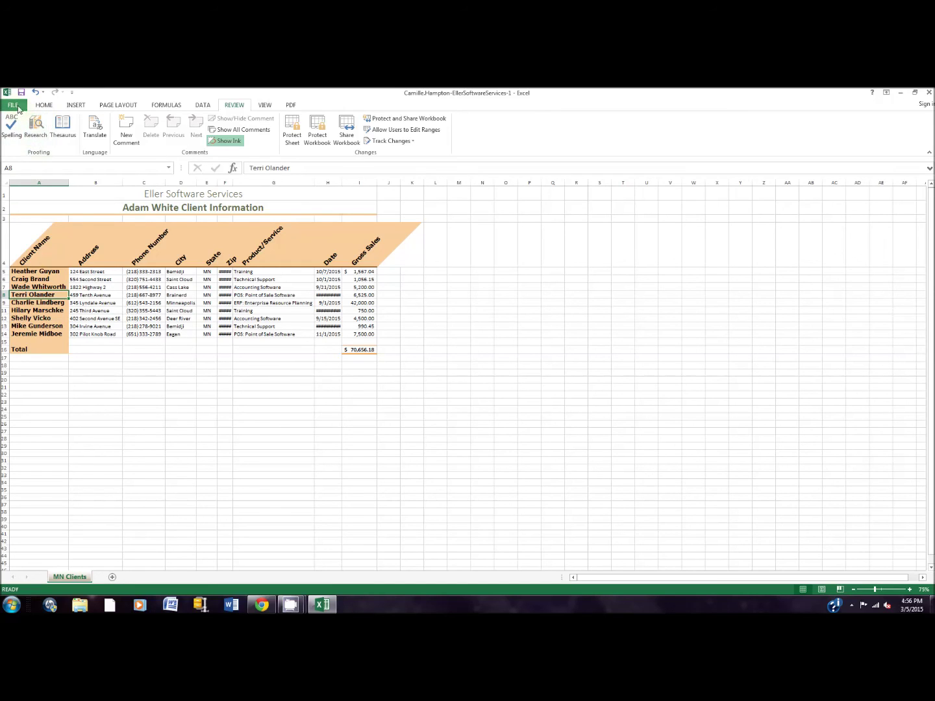
Open the print preview and page through the two portrait pages.
left_click(14, 105)
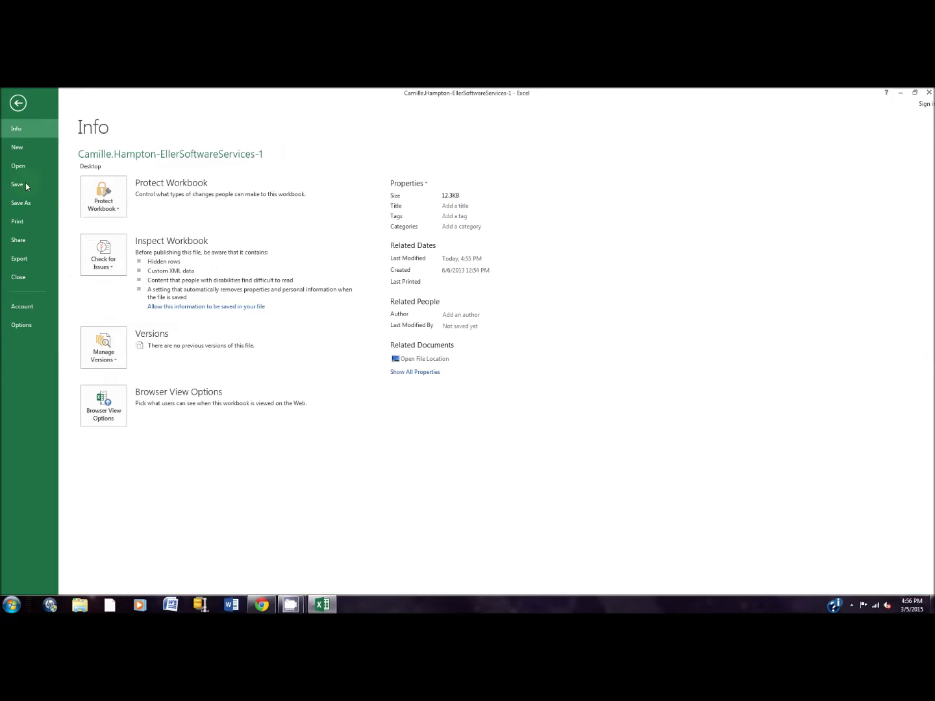
left_click(33, 223)
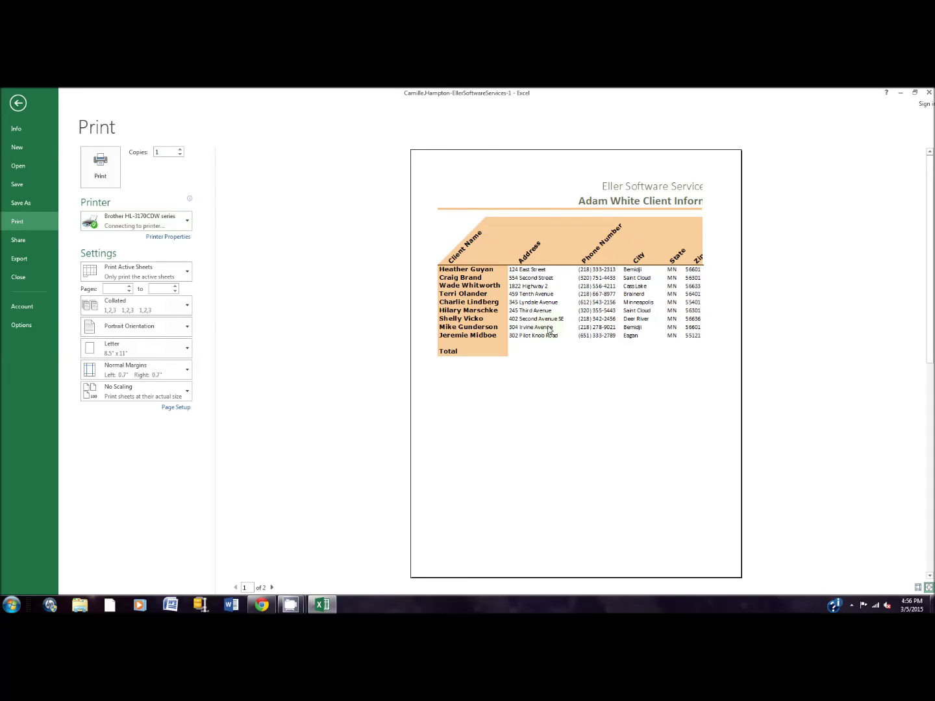
scroll(706, 379, "down", 1)
scroll(706, 380, "up", 1)
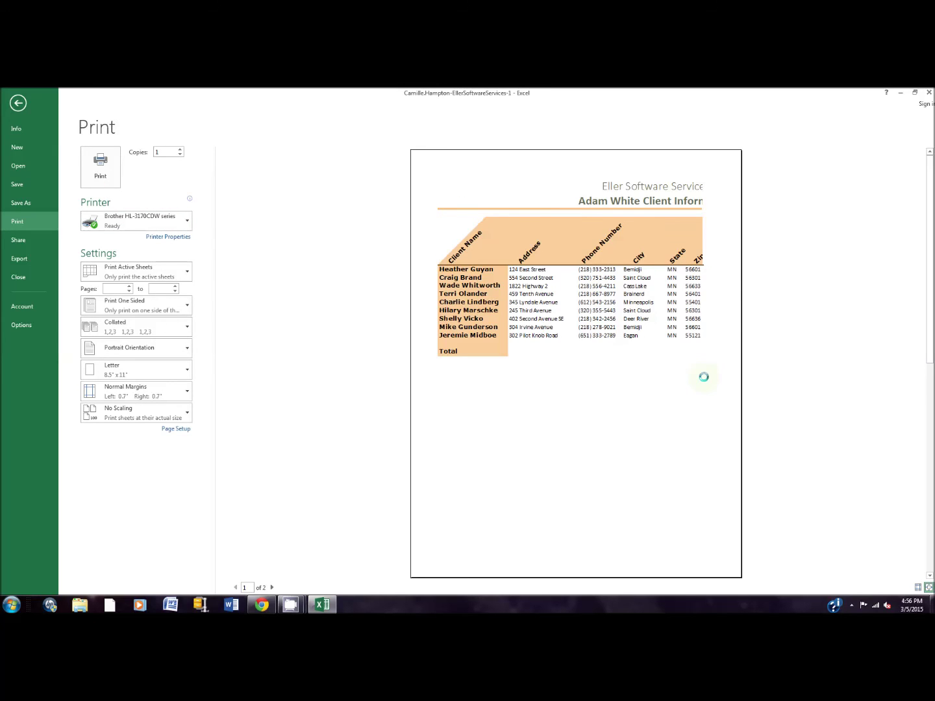
scroll(708, 380, "down", 1)
scroll(710, 381, "up", 1)
Return from the print preview to the MN Clients sheet and zoom back to 100%.
left_click(18, 103)
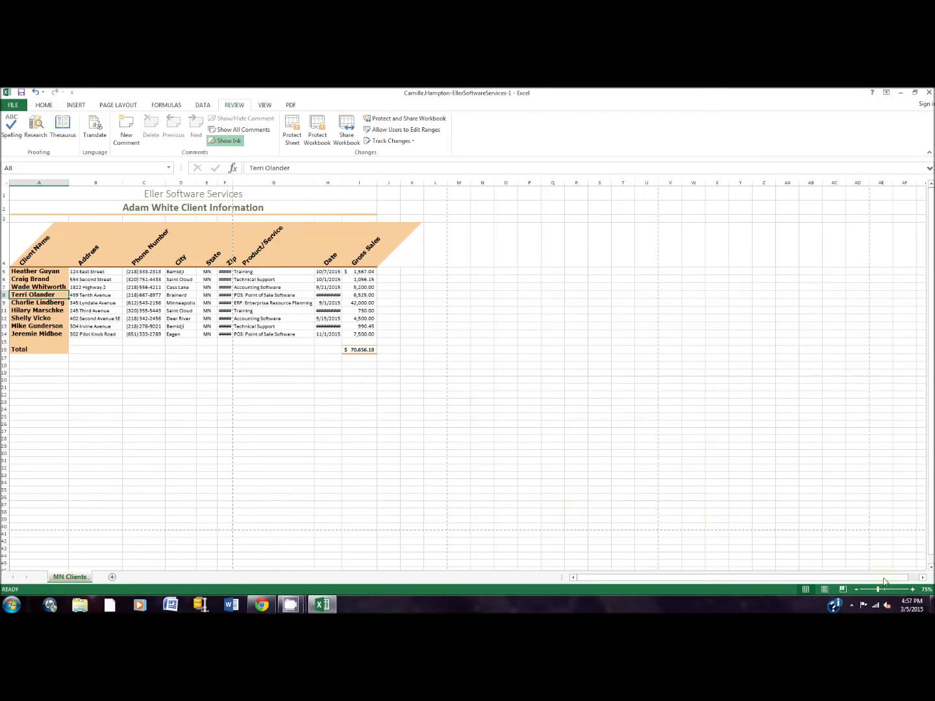
left_click(913, 589)
left_click(913, 589)
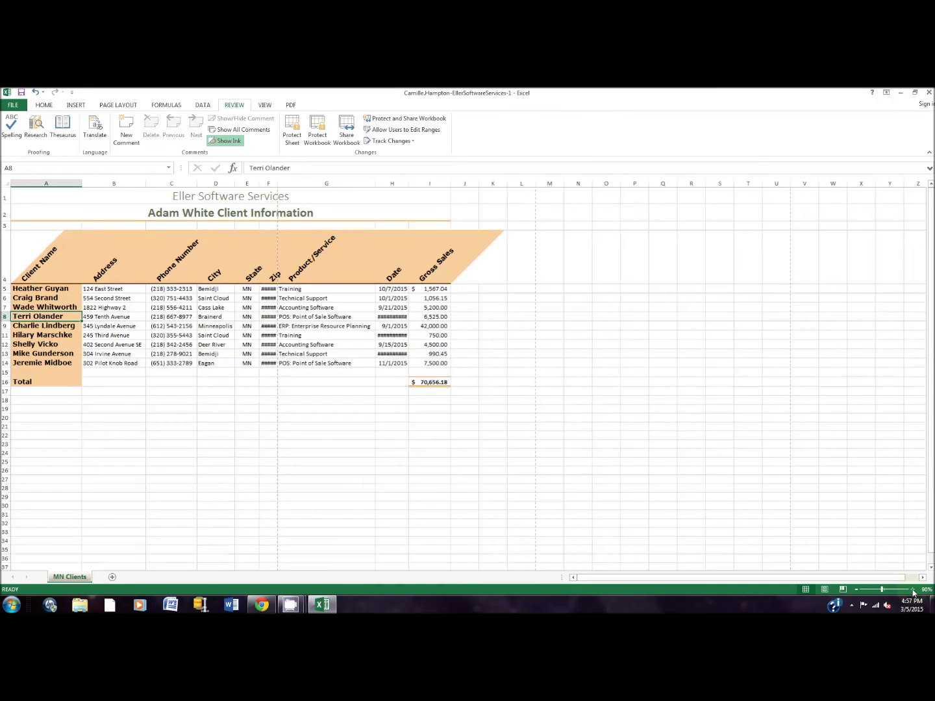
left_click(913, 589)
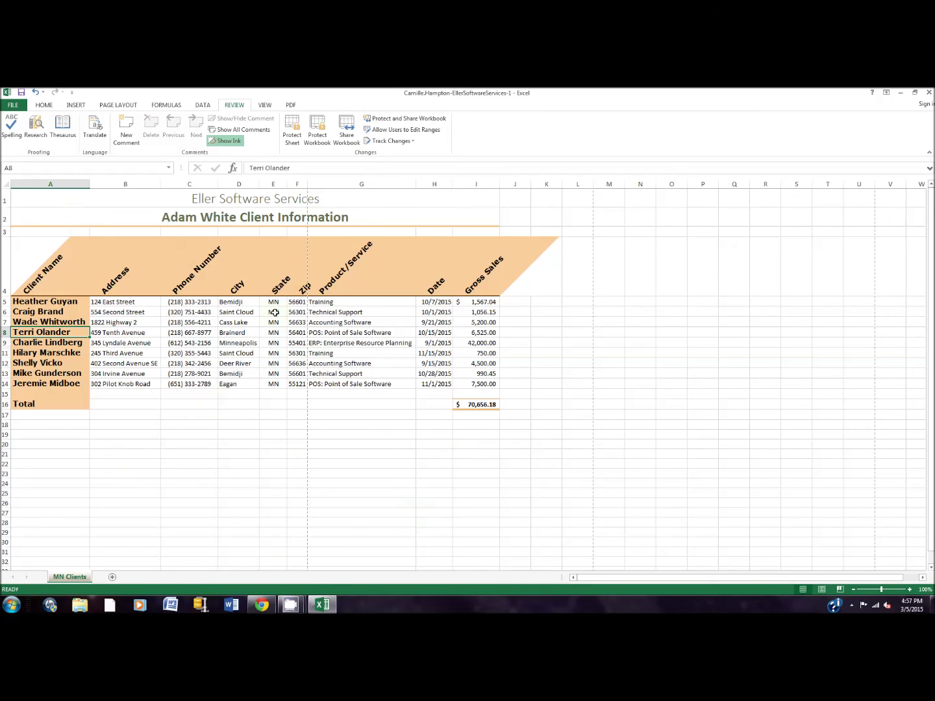
scroll(314, 263, "down", 2)
scroll(312, 390, "down", 3)
scroll(179, 357, "up", 5)
In Page Setup, set landscape orientation, fit to 1 page, and center horizontally.
left_click(126, 106)
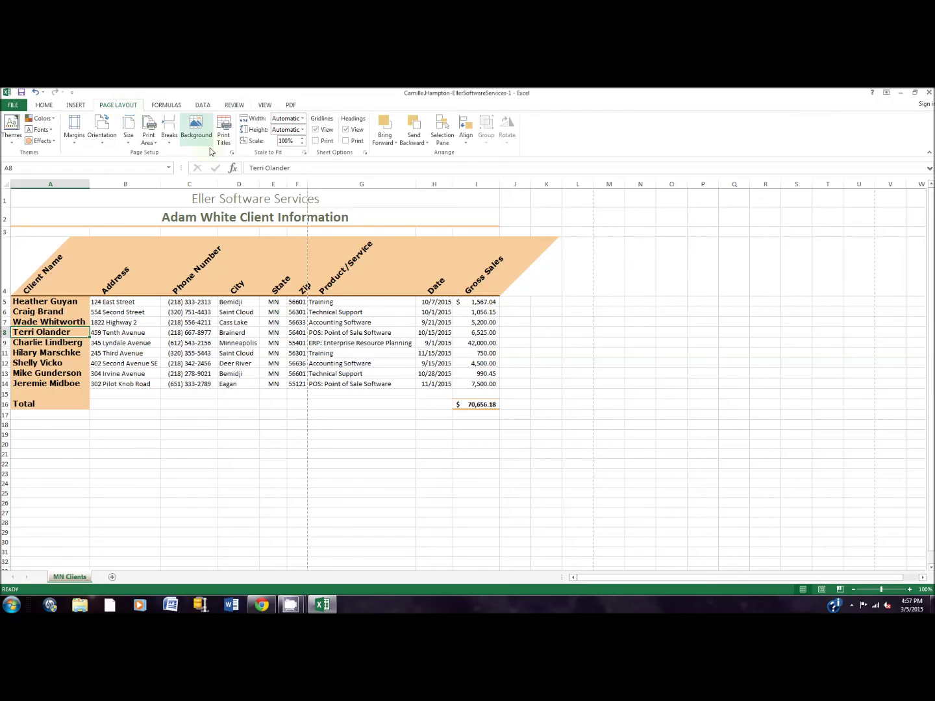
left_click(232, 154)
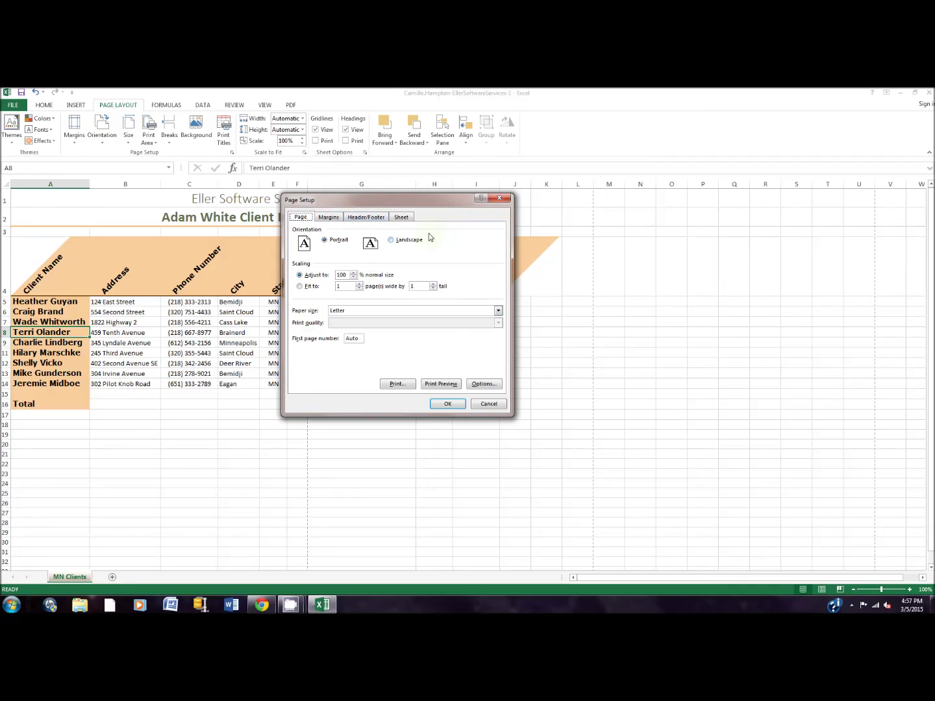
left_click(405, 242)
left_click(300, 286)
left_click(329, 217)
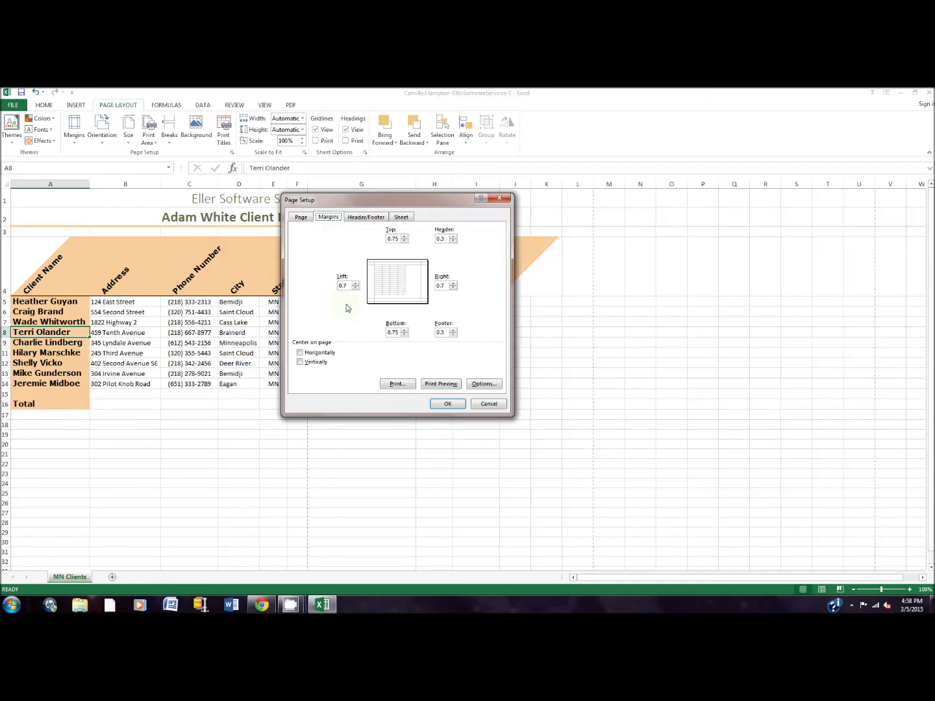
left_click(319, 355)
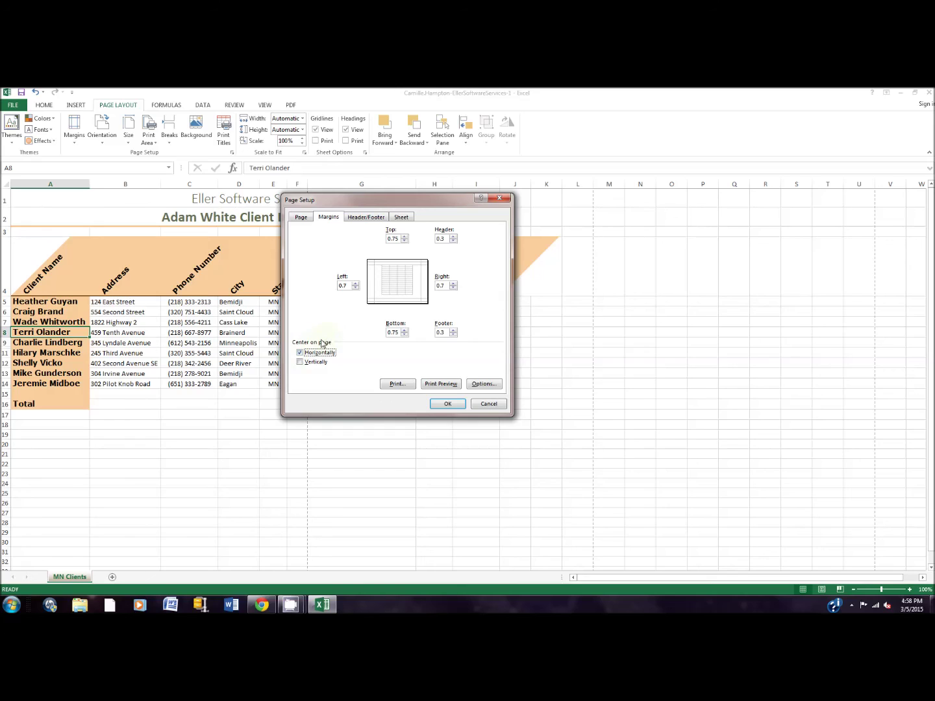
Choose the MN Clients preset footer and apply the page setup.
left_click(371, 218)
left_click(372, 304)
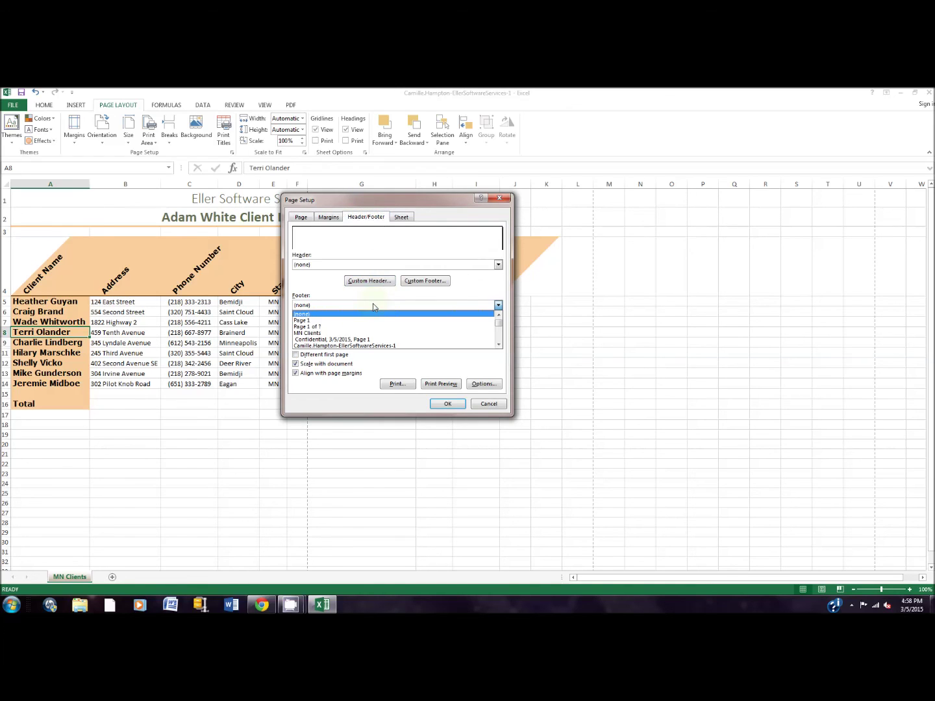
left_click(358, 335)
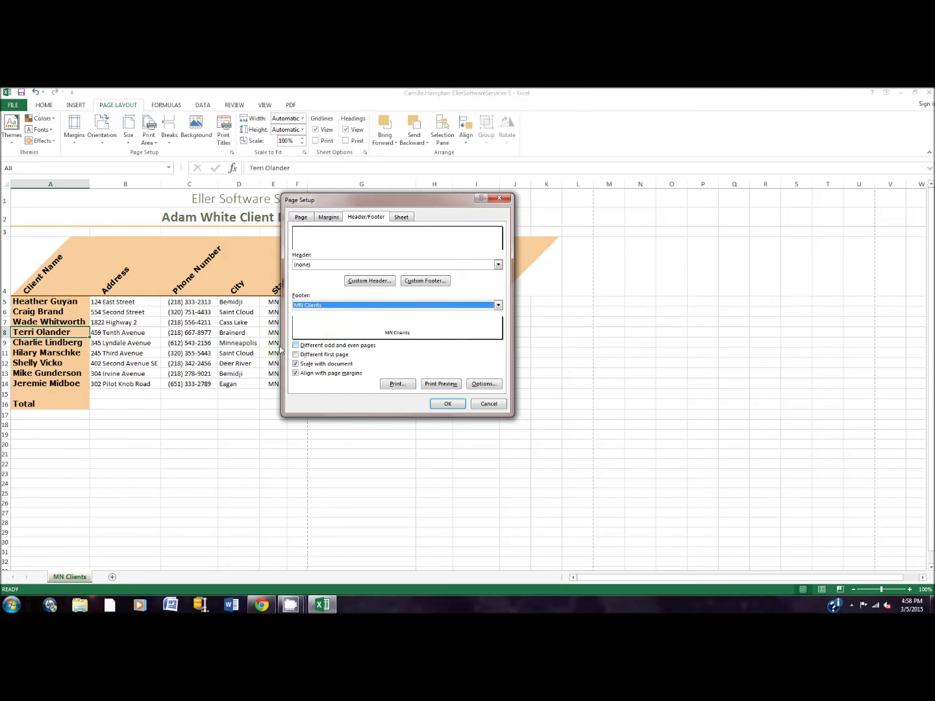
left_click(447, 403)
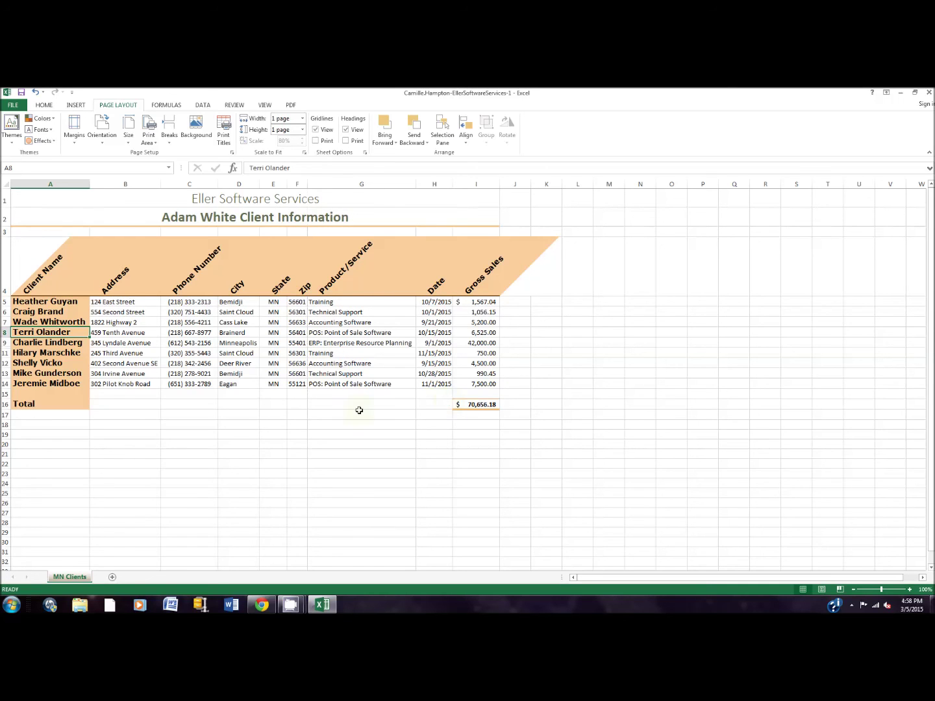
scroll(484, 370, "down", 2)
scroll(484, 369, "up", 2)
left_click(19, 107)
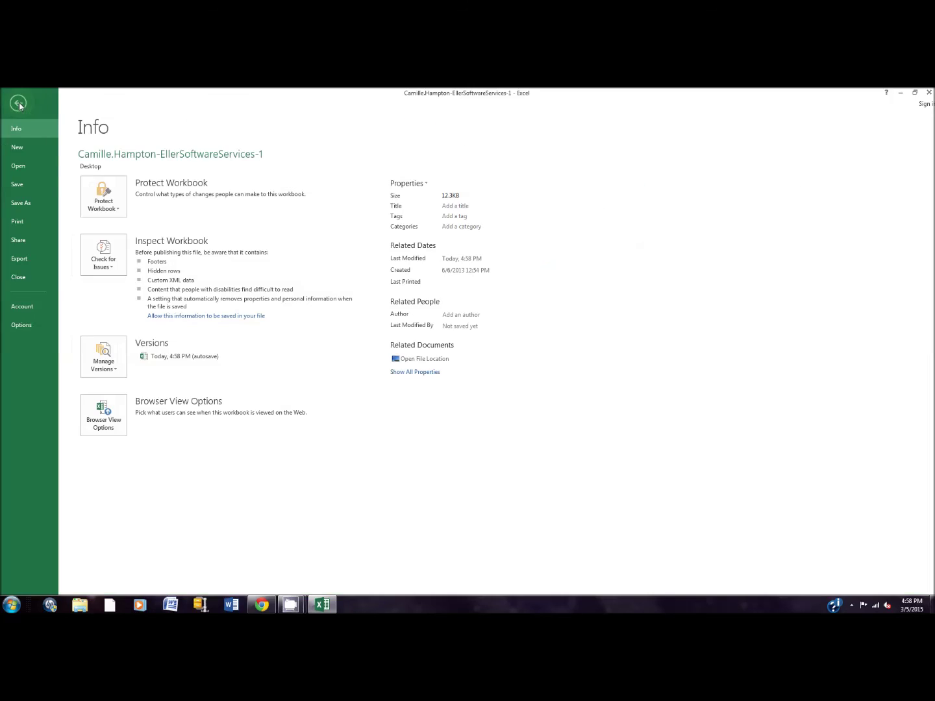
left_click(29, 221)
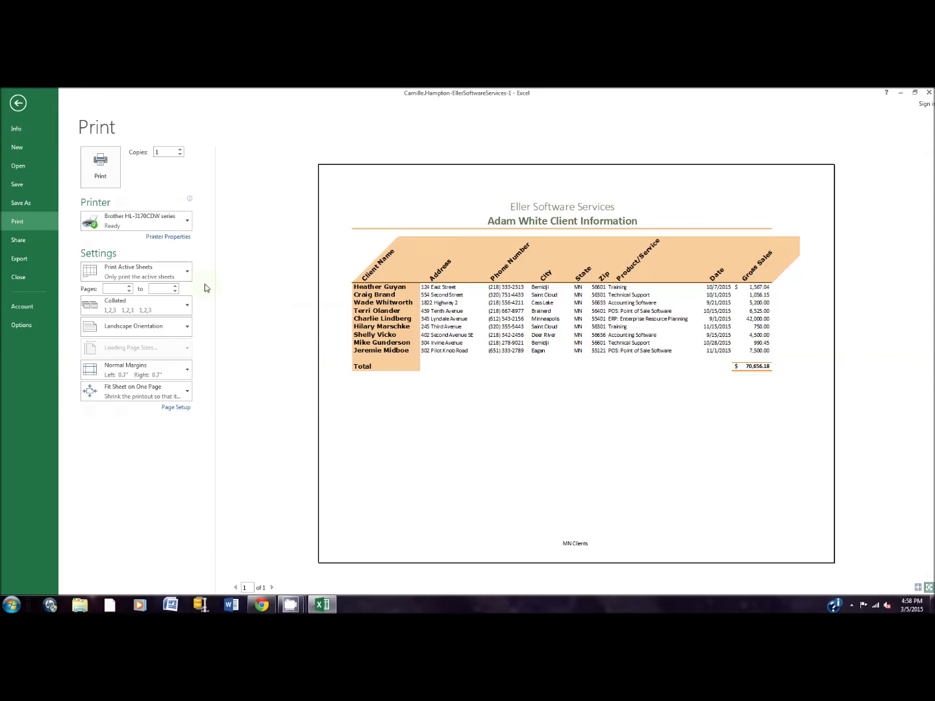
left_click(18, 184)
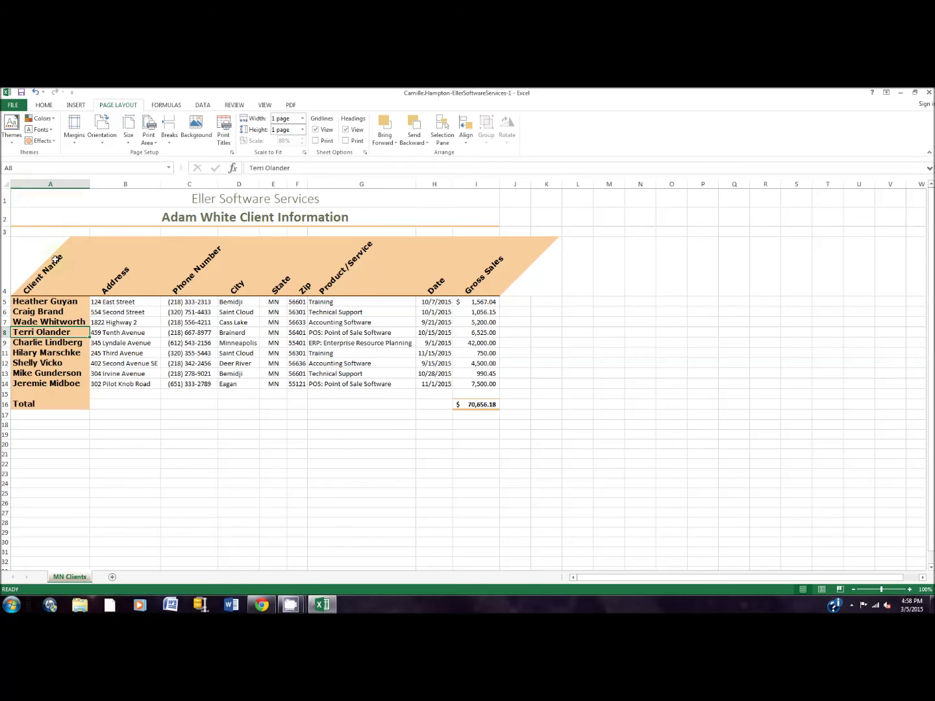
left_click(281, 605)
left_click(239, 553)
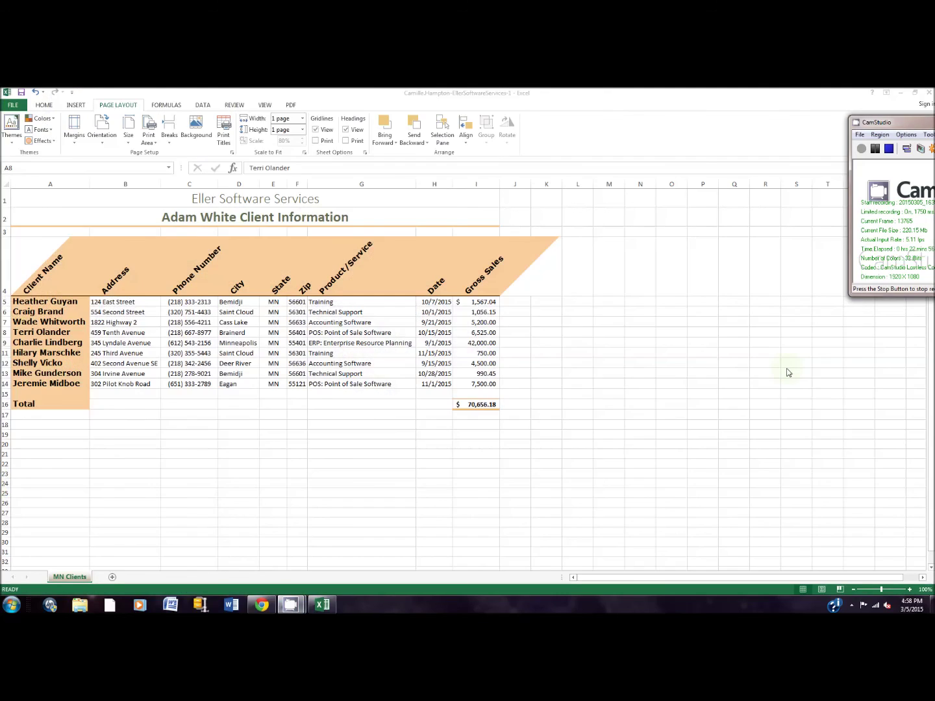